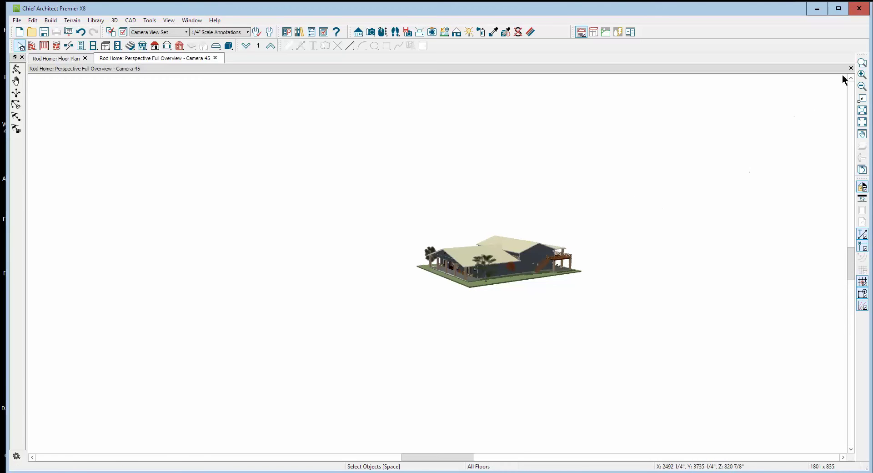
# - Zoom in on the wall poking below the lower roof and open the Kitchen room's settings
pyautogui.click(862, 62)
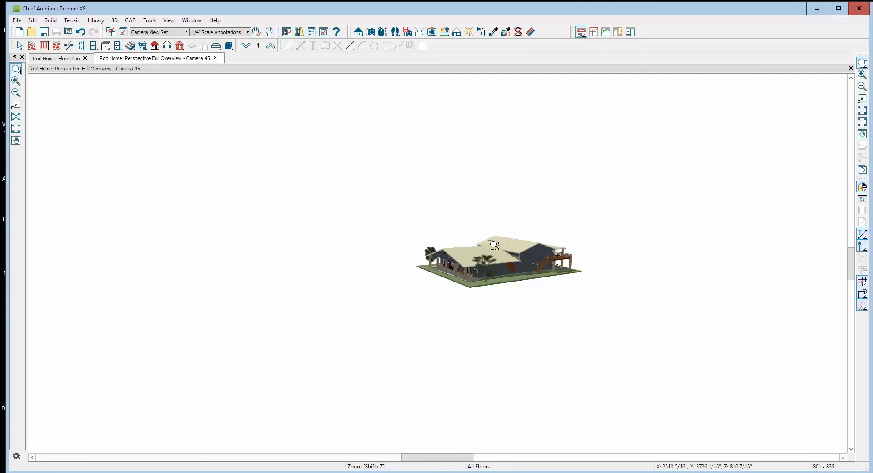
pyautogui.moveTo(490, 241); pyautogui.dragTo(537, 284)
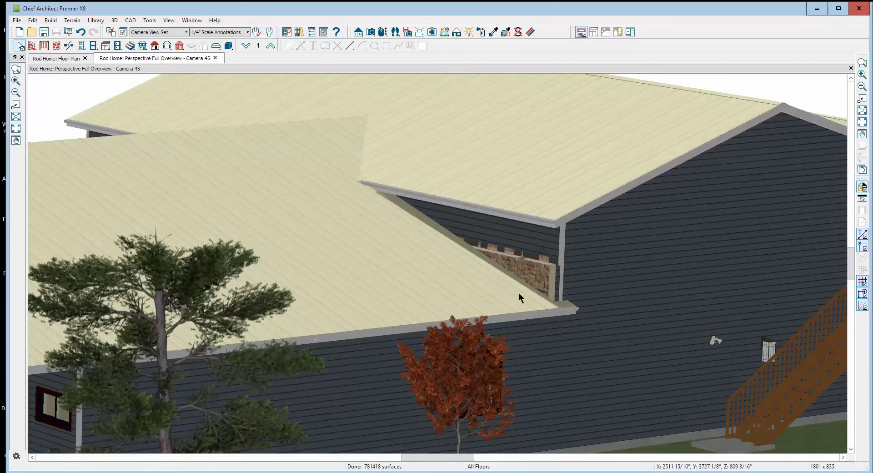
pyautogui.click(497, 269)
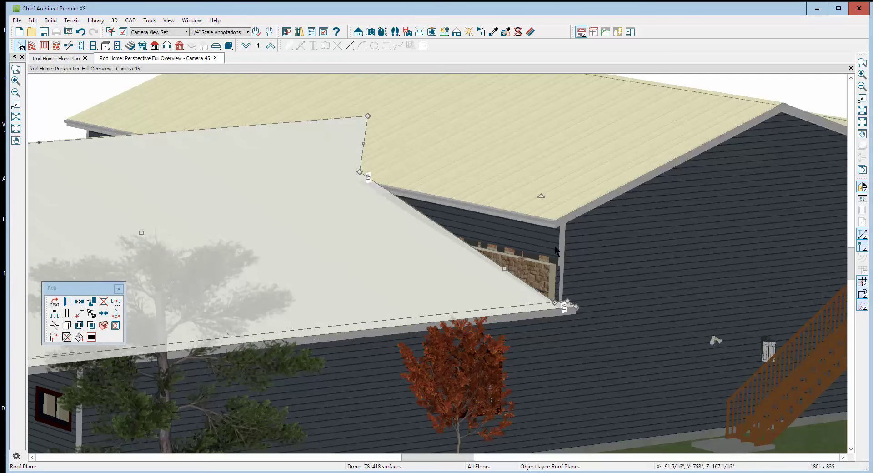
pyautogui.press('Escape')
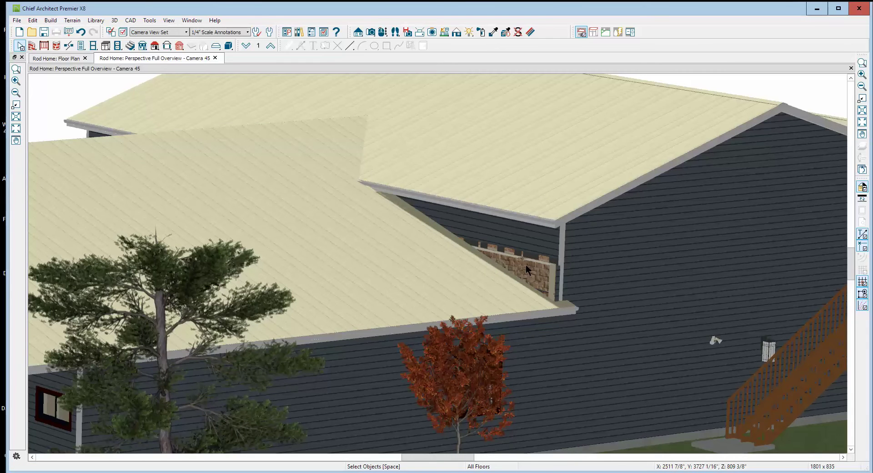
pyautogui.click(526, 269)
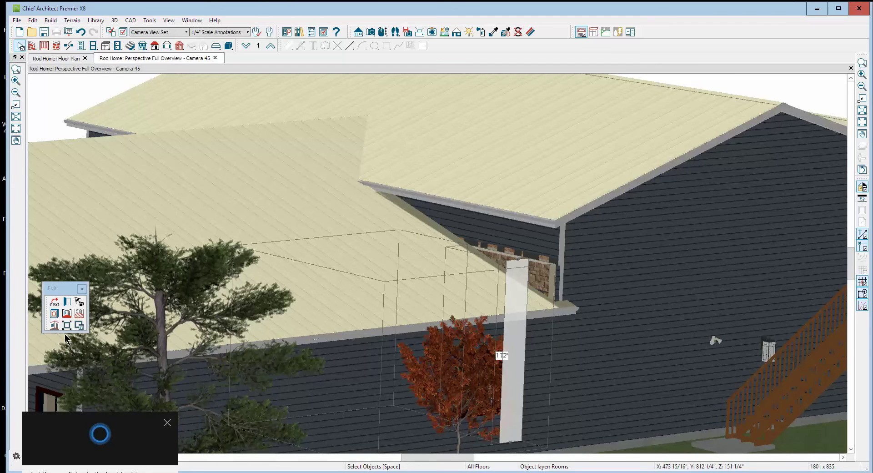
pyautogui.click(69, 302)
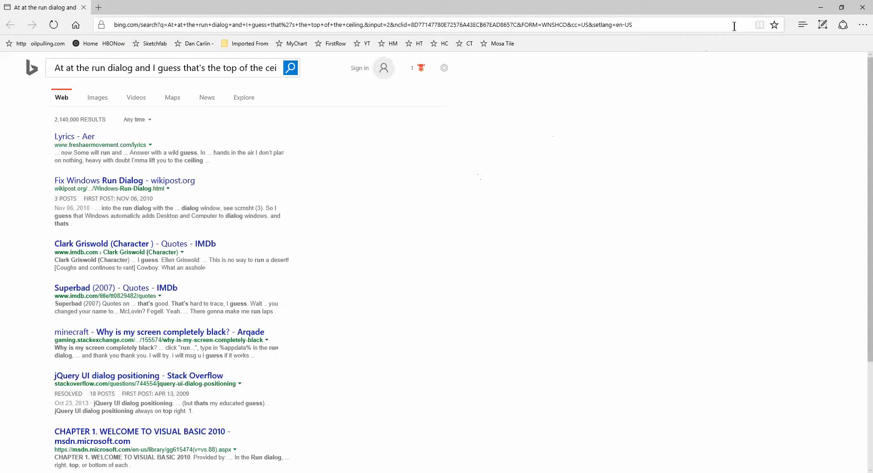
# - Set the Kitchen room's Structure number style to Feet, Fractional Inches, then close Room Specification
pyautogui.click(863, 8)
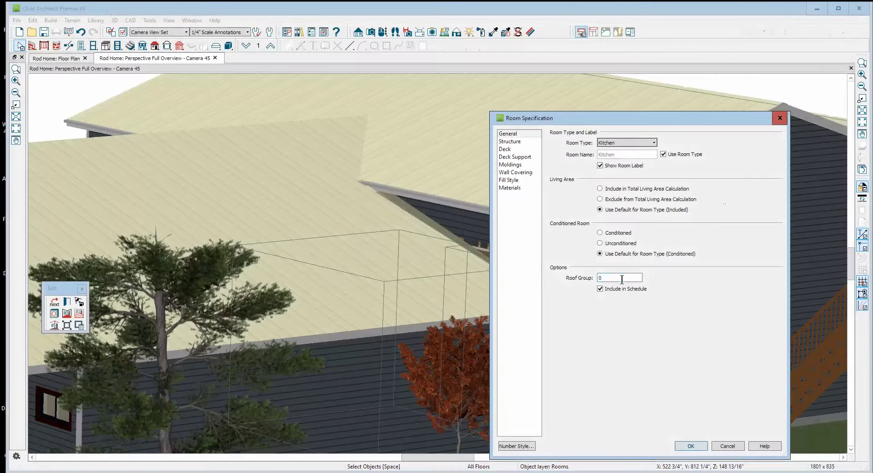
pyautogui.click(513, 143)
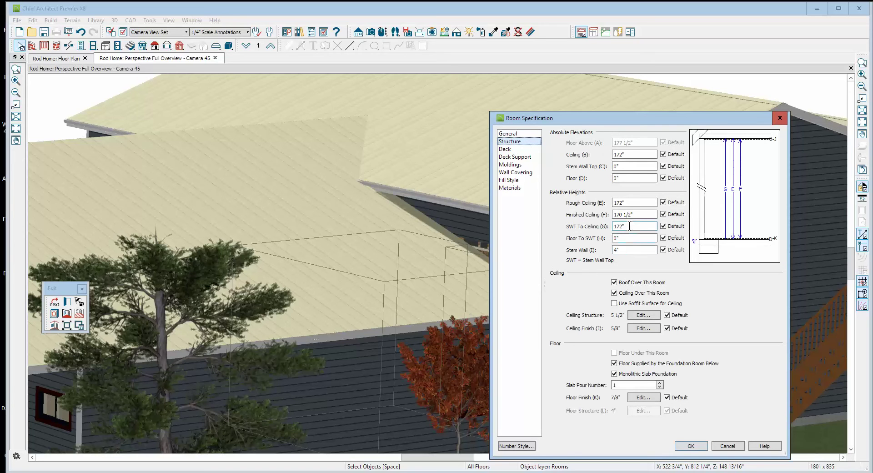
pyautogui.click(522, 445)
pyautogui.click(396, 203)
pyautogui.click(414, 313)
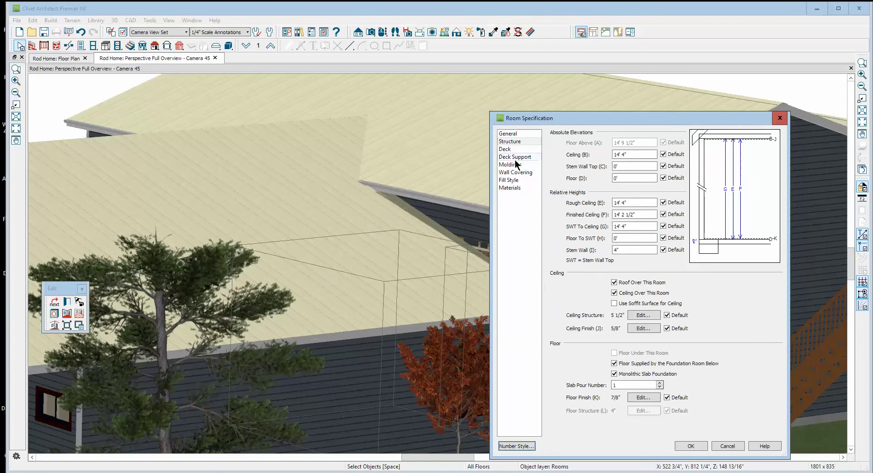
pyautogui.click(780, 118)
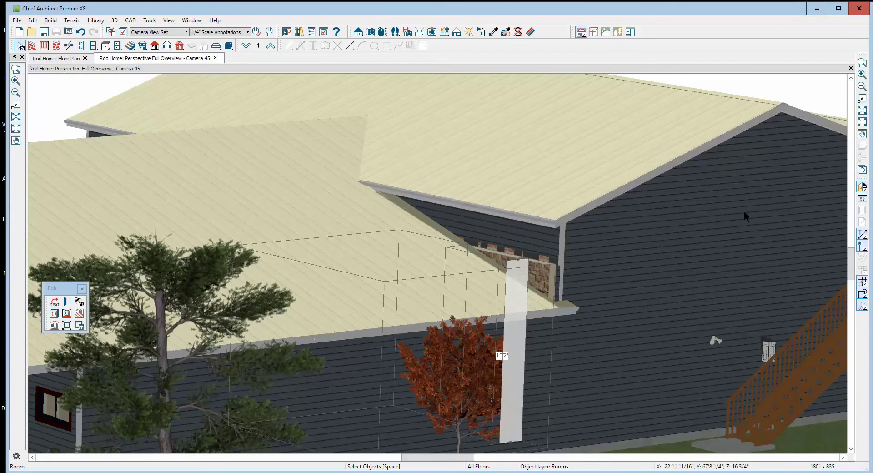
pyautogui.scroll(-3, 748, 193)
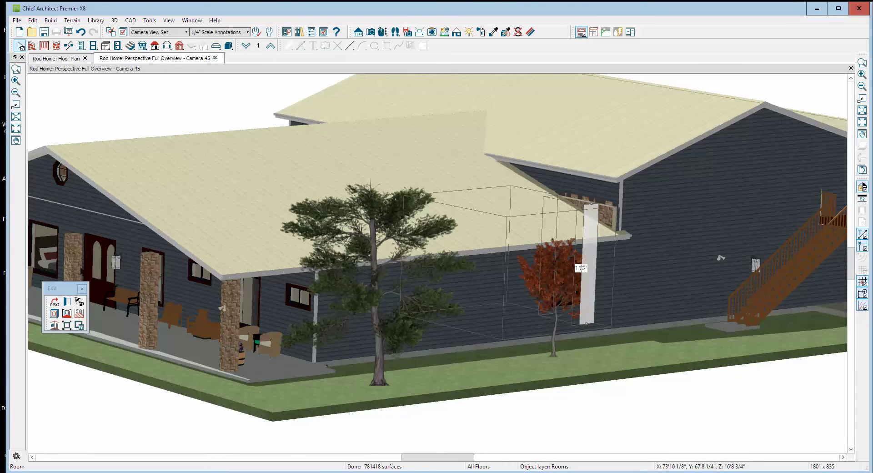
pyautogui.rightClick(178, 341)
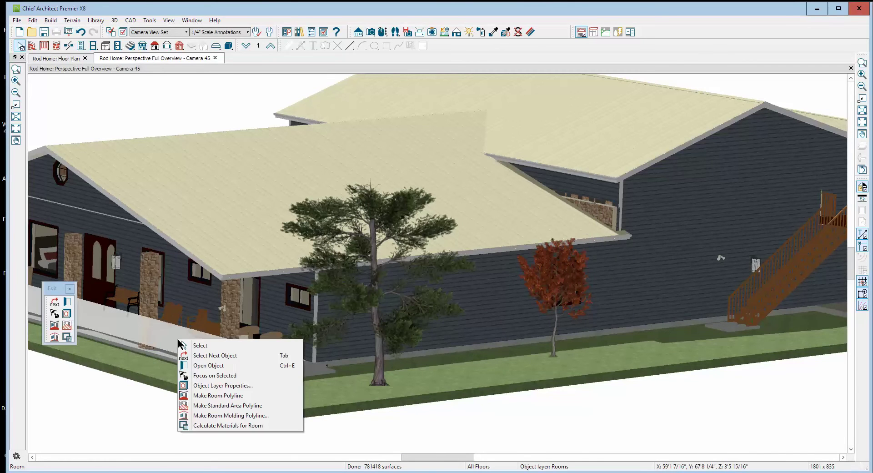
pyautogui.click(209, 365)
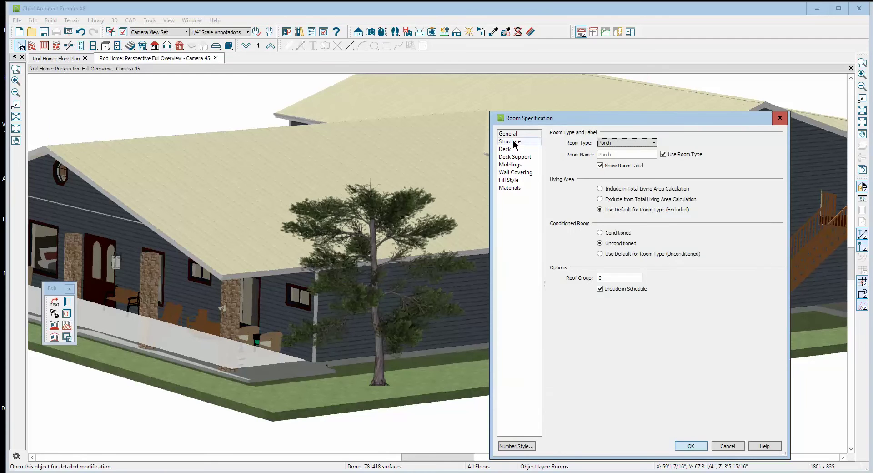
pyautogui.click(506, 141)
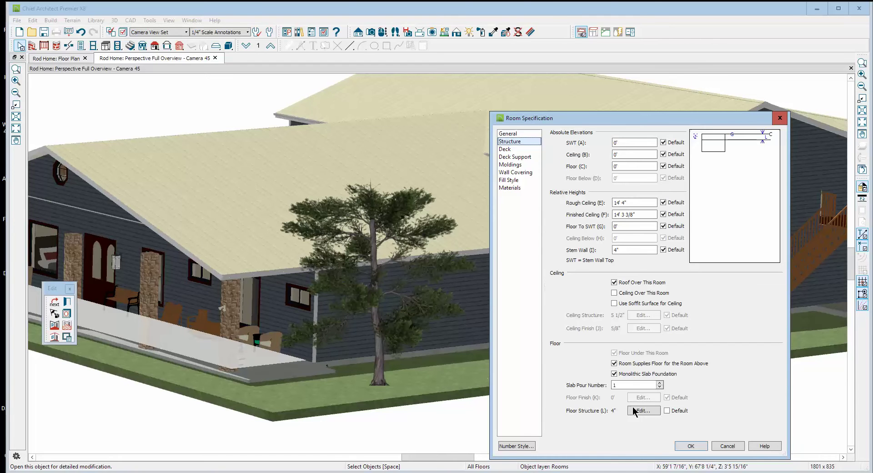
pyautogui.click(726, 446)
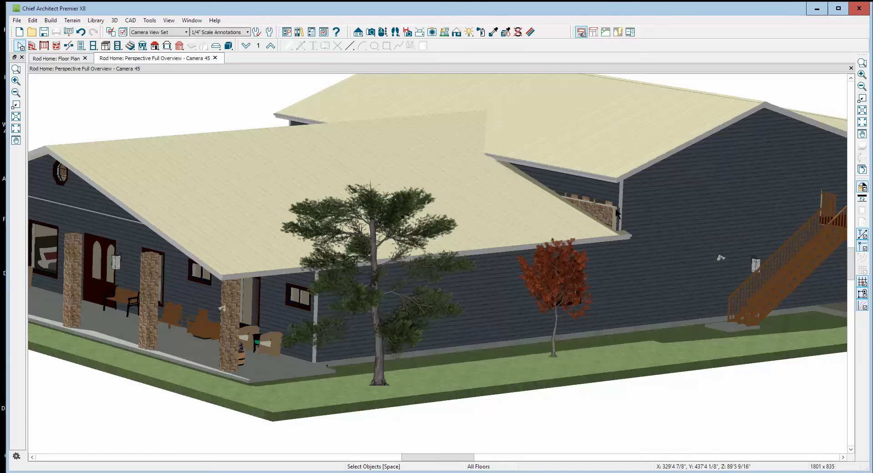
# - Close the 3D view and place Full Camera 46 looking into the house from the plan
pyautogui.scroll(3, 612, 201)
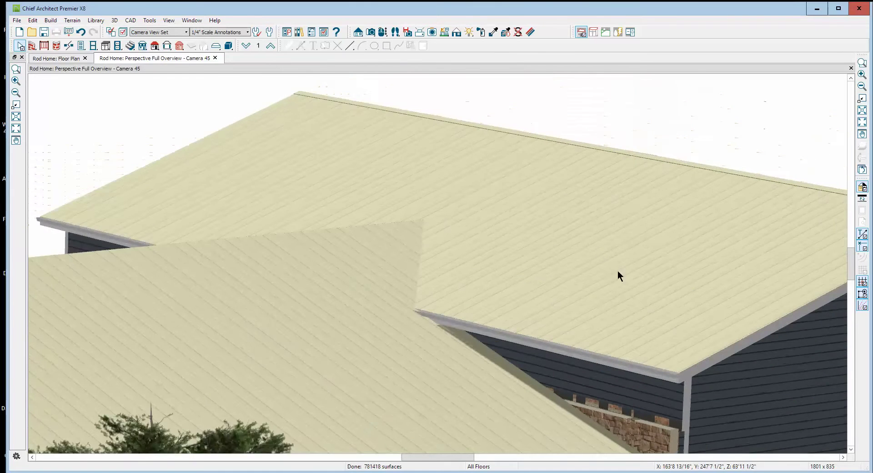
pyautogui.scroll(-4, 633, 286)
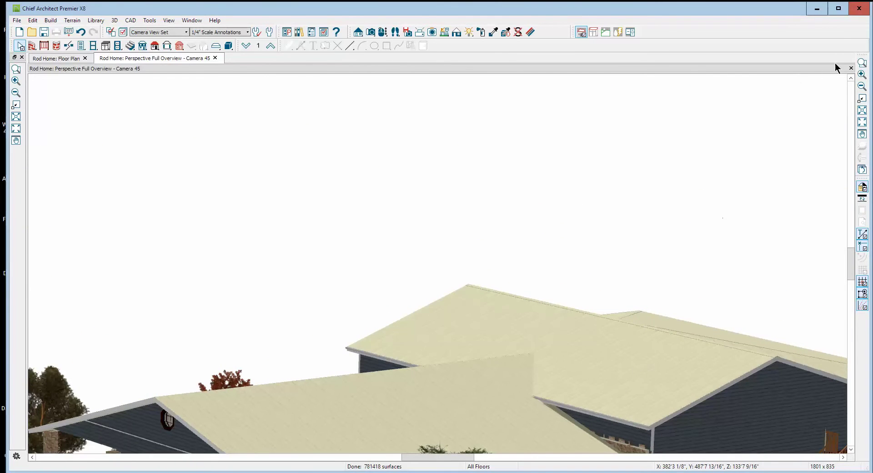
pyautogui.click(851, 69)
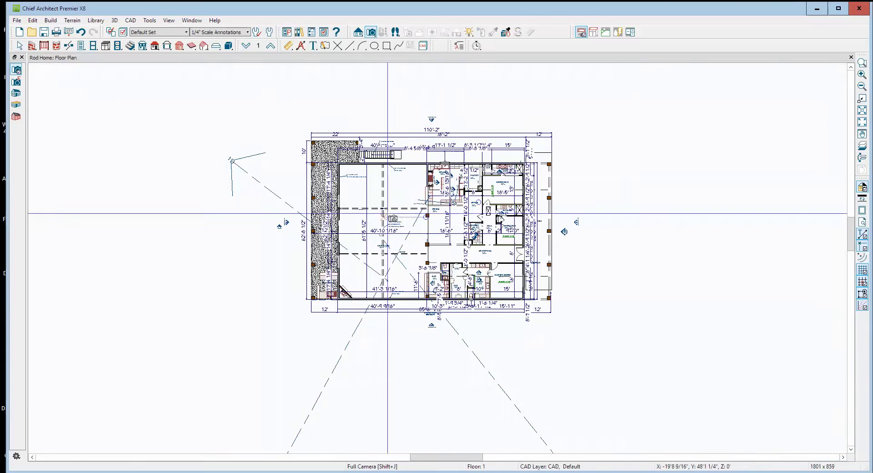
pyautogui.scroll(1, 370, 235)
pyautogui.scroll(1, 369, 235)
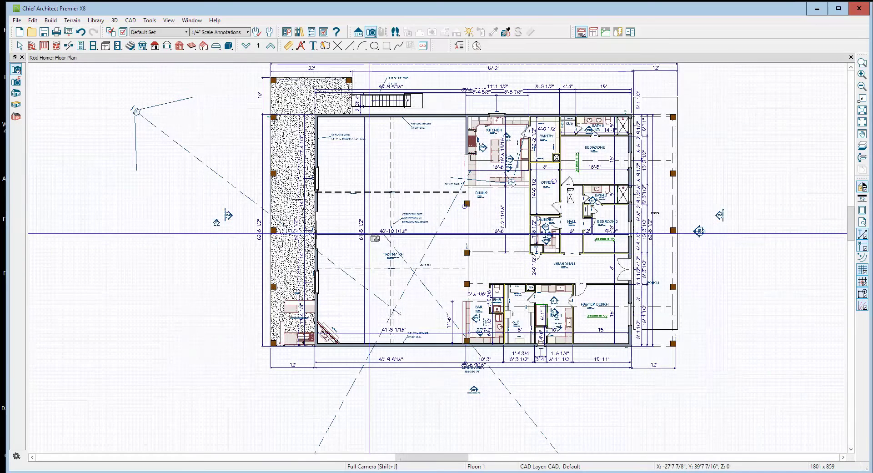
pyautogui.moveTo(343, 245); pyautogui.dragTo(546, 352)
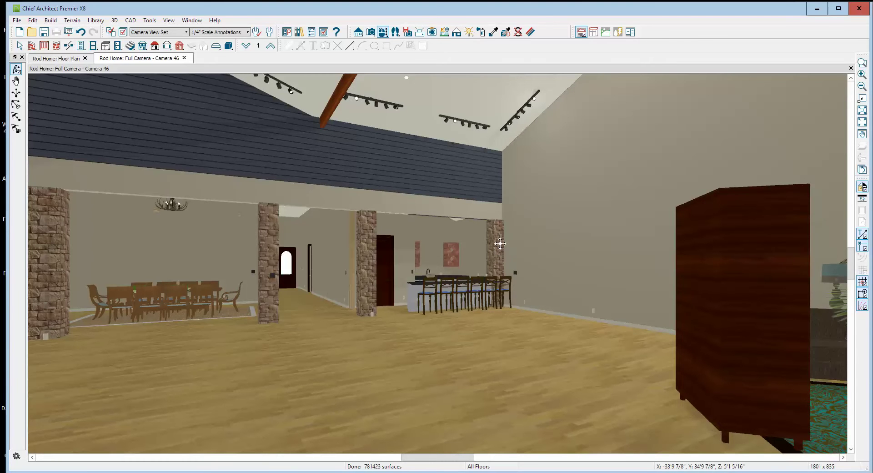
# - Inspect the room shown in Camera 46, then close that interior camera view
pyautogui.press('space')
pyautogui.click(501, 341)
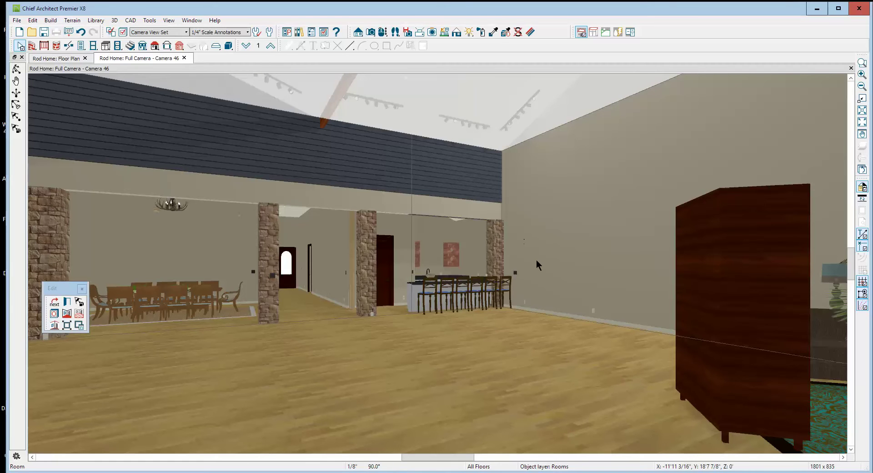
pyautogui.press('Escape')
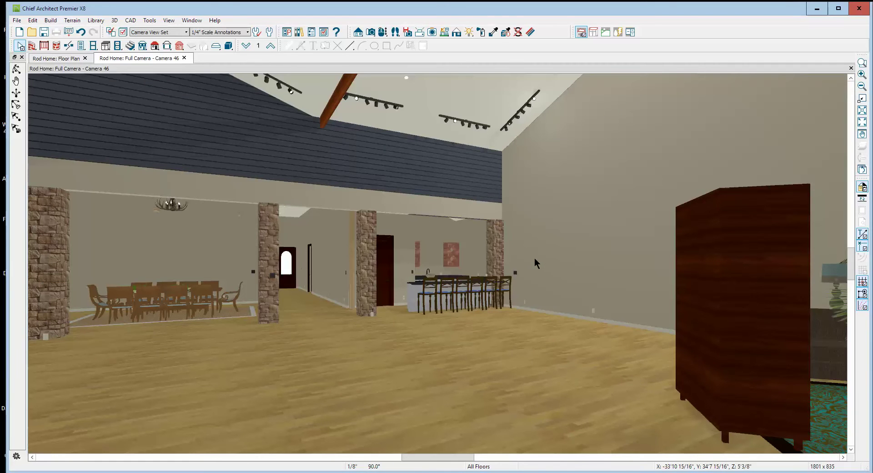
pyautogui.scroll(-3, 534, 258)
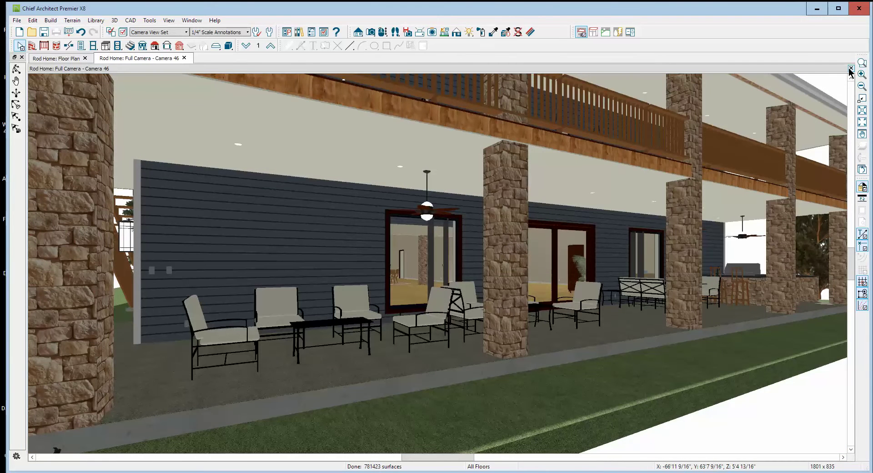
pyautogui.click(851, 68)
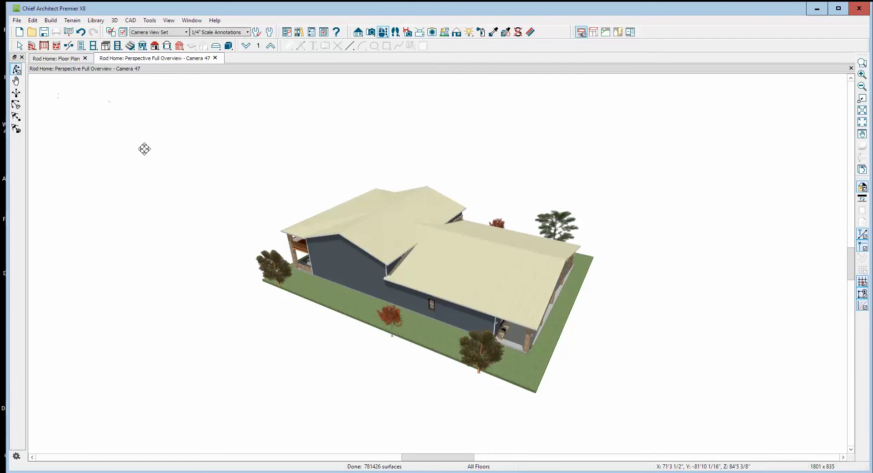
# - Orbit and zoom to the gap between the roofs and select the Gotlandia Pendant
pyautogui.moveTo(316, 254); pyautogui.dragTo(284, 235)
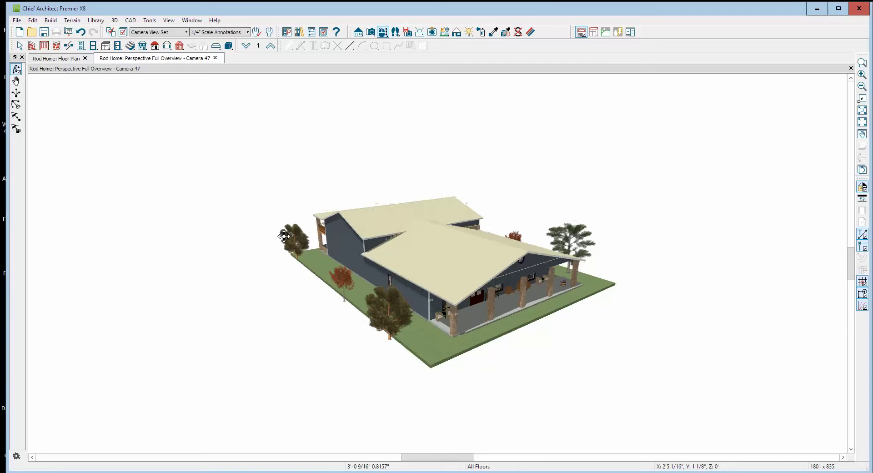
pyautogui.click(863, 62)
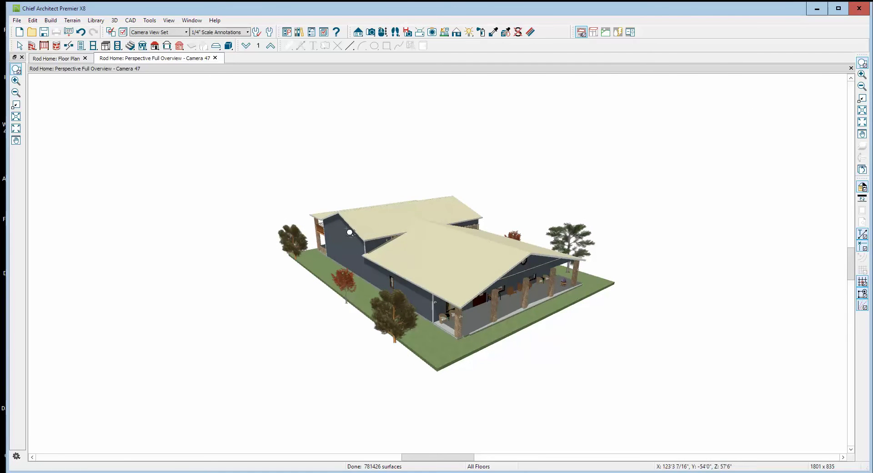
pyautogui.moveTo(346, 229); pyautogui.dragTo(430, 278)
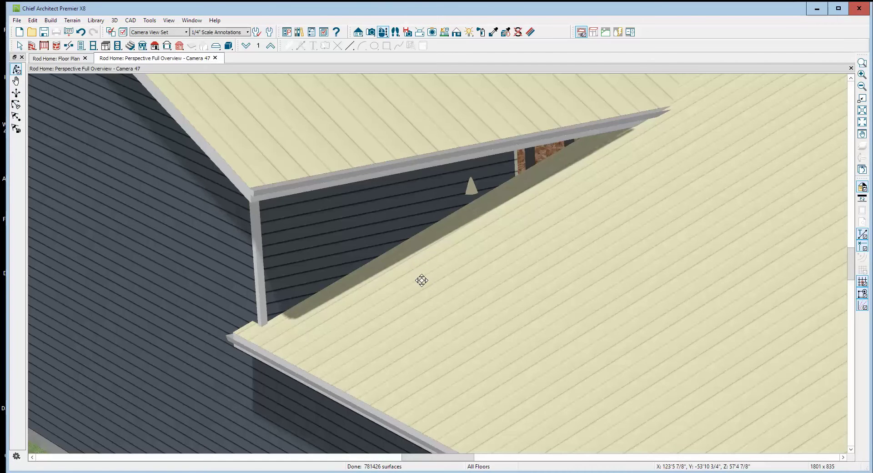
pyautogui.press('space')
pyautogui.click(473, 190)
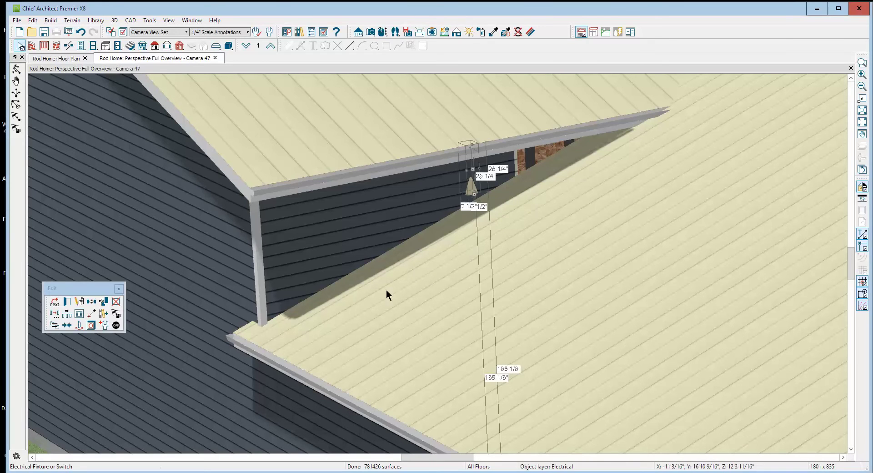
# - Check the pendant's settings without changes, drag it down, and delete it
pyautogui.click(68, 301)
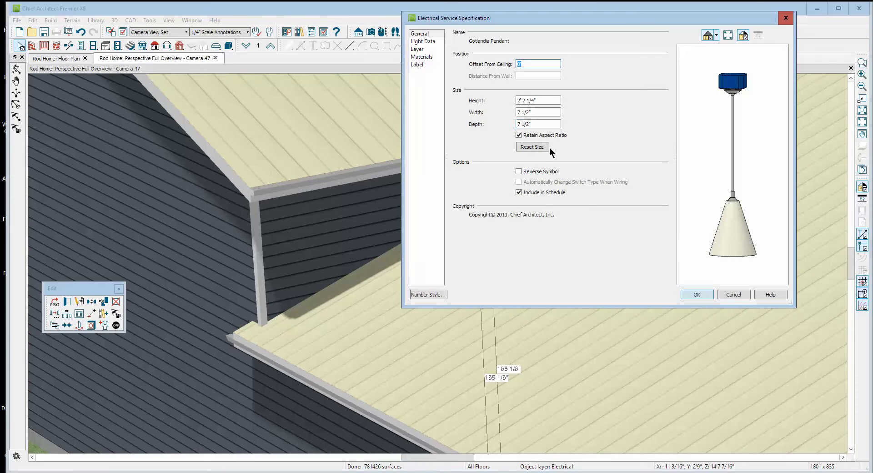
pyautogui.click(734, 294)
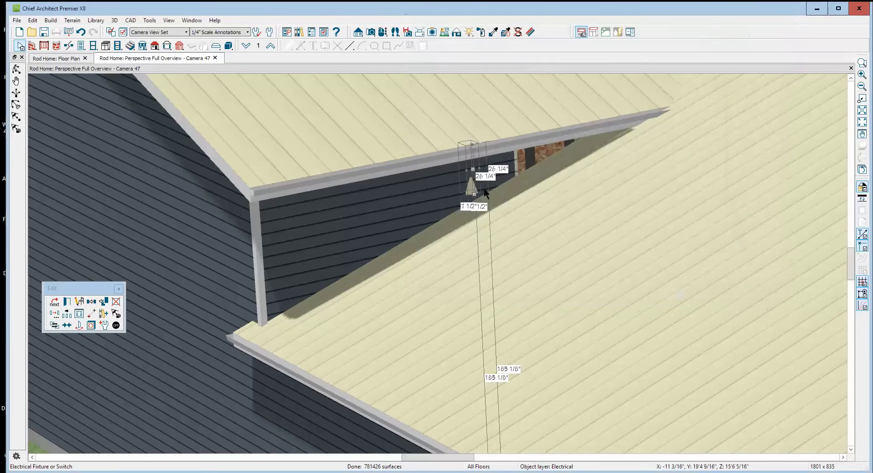
pyautogui.moveTo(472, 173); pyautogui.dragTo(477, 259)
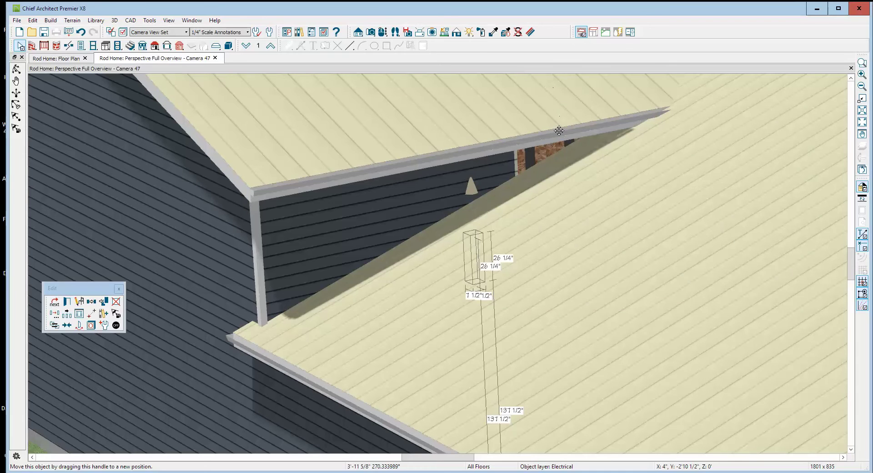
pyautogui.press('Delete')
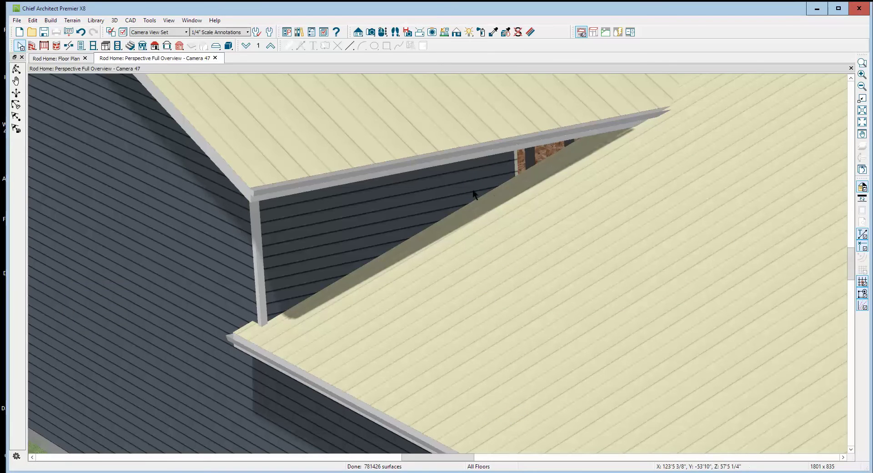
# - Drag the lower roof plane's upper edge down about 5 7/8 inches, then check the wall by the post
pyautogui.click(478, 203)
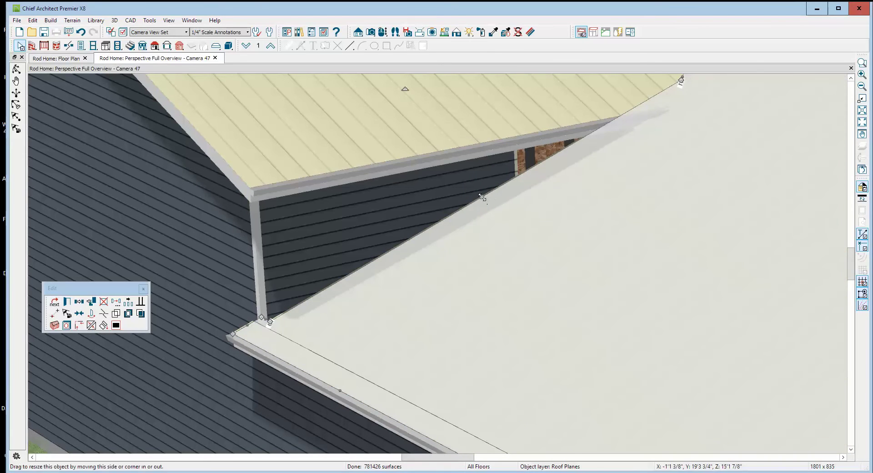
pyautogui.moveTo(482, 198); pyautogui.dragTo(484, 200)
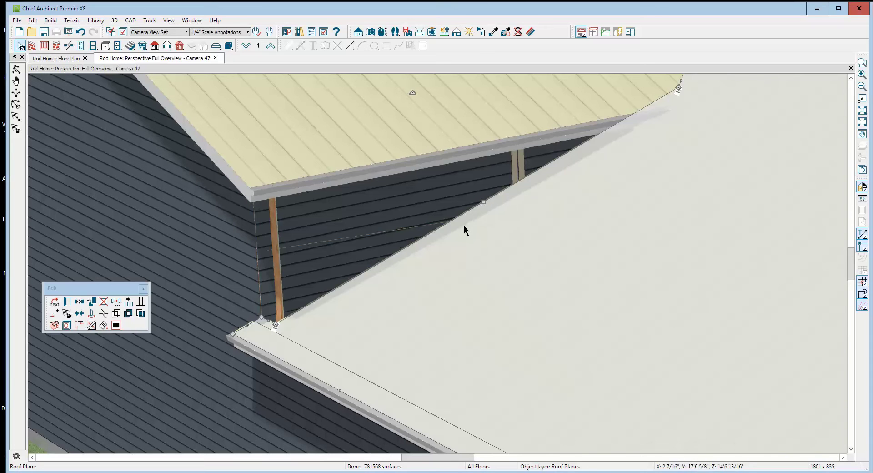
pyautogui.press('Escape')
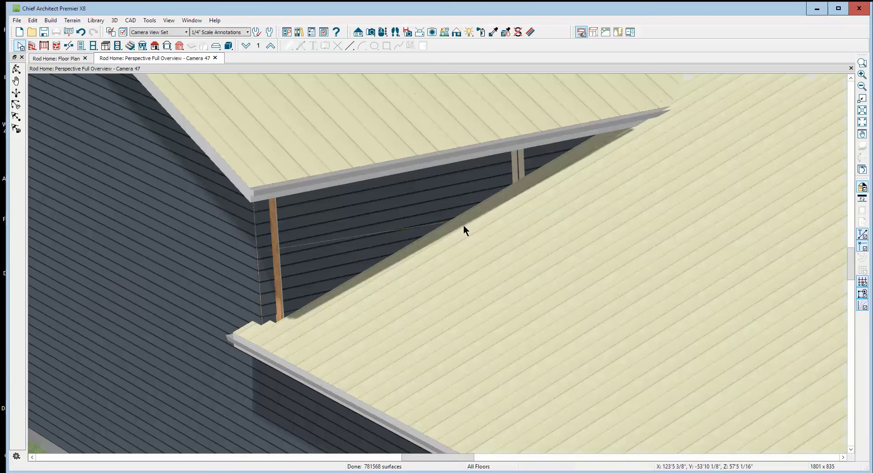
pyautogui.click(282, 294)
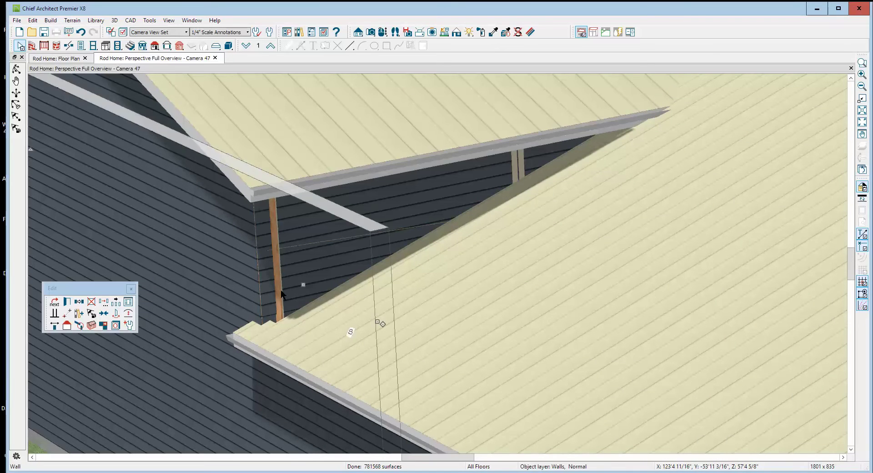
pyautogui.press('Escape')
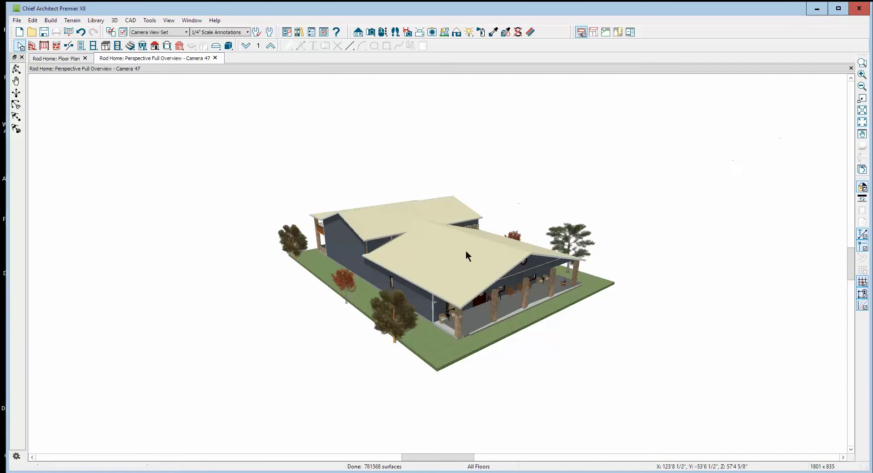
# - Orbit to the house's other side, zoom onto the stone wall under the roof, and select the room behind it
pyautogui.click(15, 70)
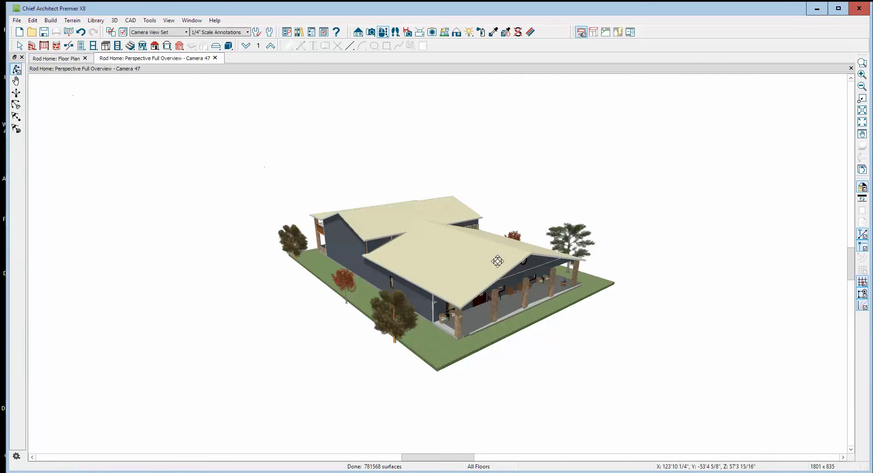
pyautogui.moveTo(453, 261); pyautogui.dragTo(386, 257)
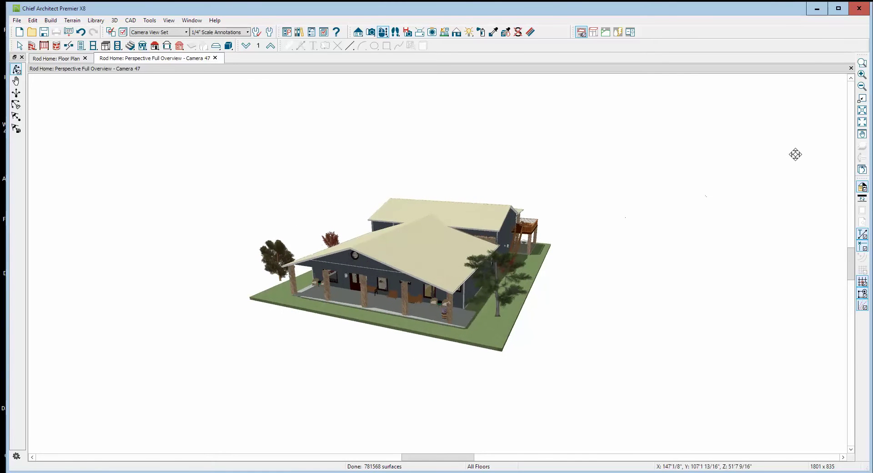
pyautogui.click(863, 63)
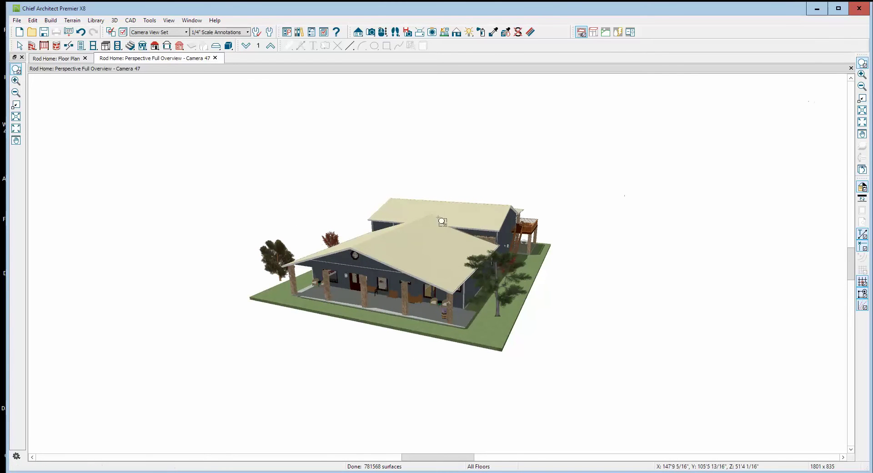
pyautogui.moveTo(430, 218); pyautogui.dragTo(517, 270)
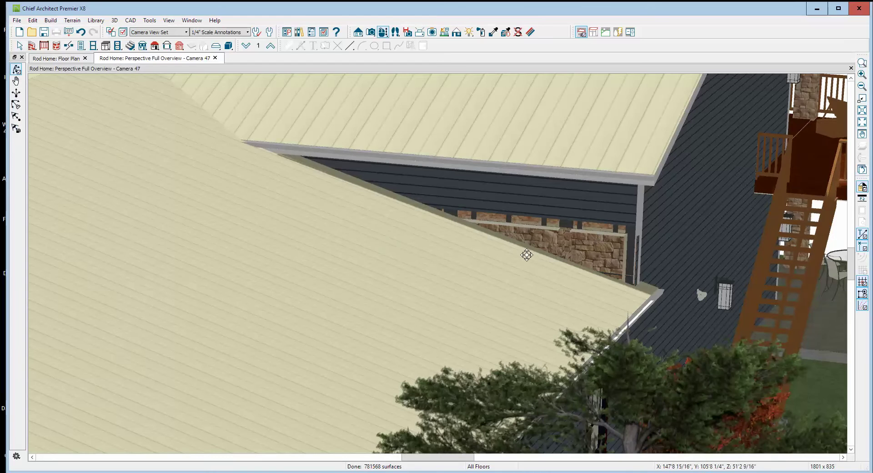
pyautogui.click(597, 255)
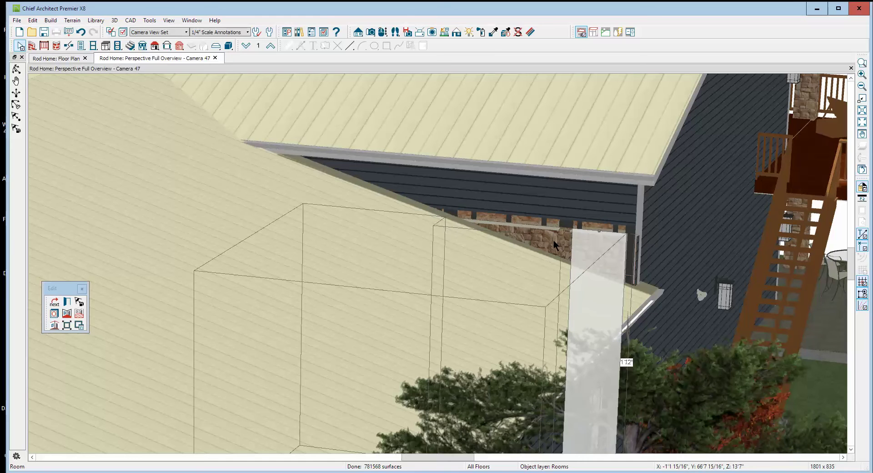
# - Open the room's specification and inspect its Walls material on the Materials panel
pyautogui.click(67, 302)
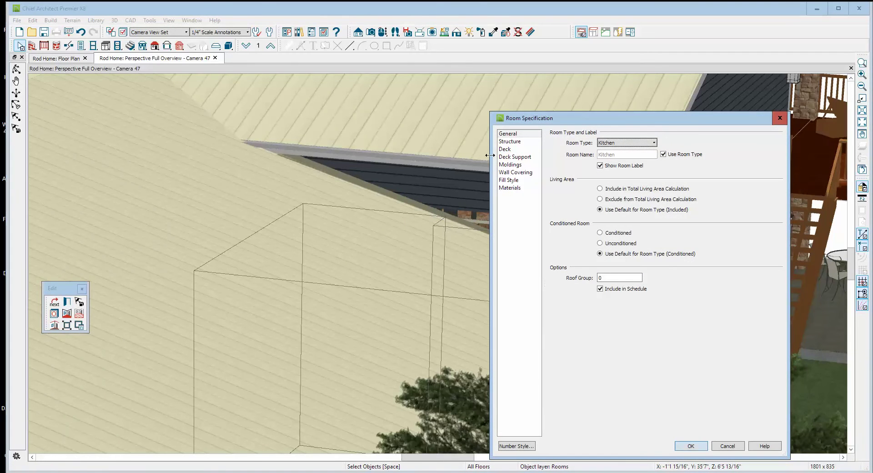
pyautogui.click(513, 187)
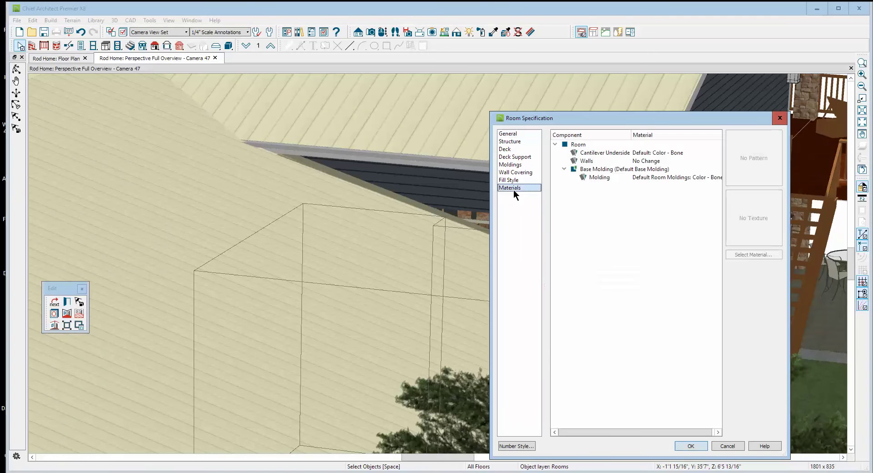
pyautogui.click(586, 161)
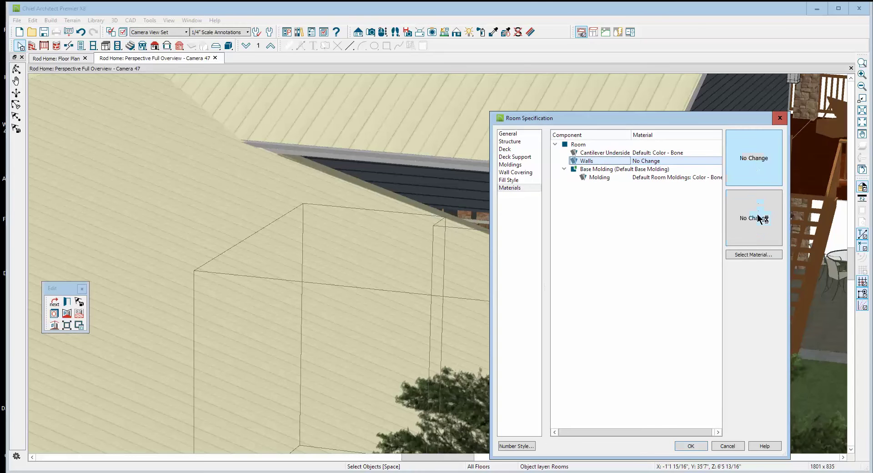
pyautogui.click(742, 157)
# - Cancel the room settings, close the Camera 47 overview, and drag a new full camera into the house
pyautogui.click(729, 447)
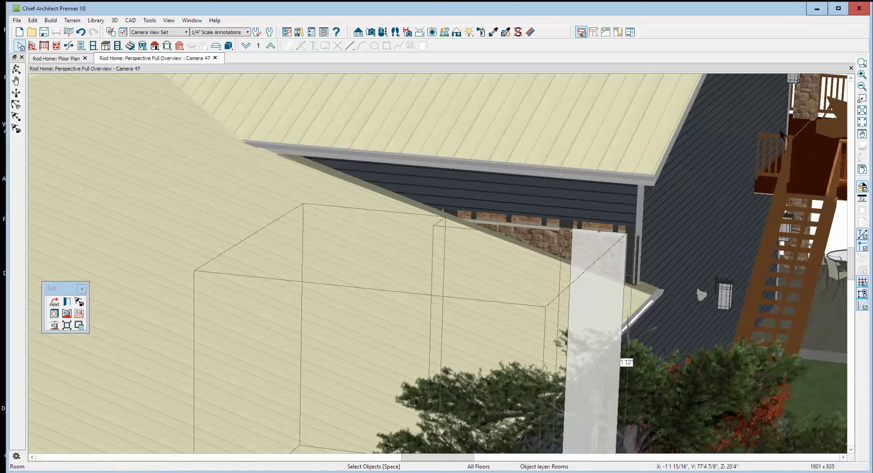
pyautogui.click(851, 68)
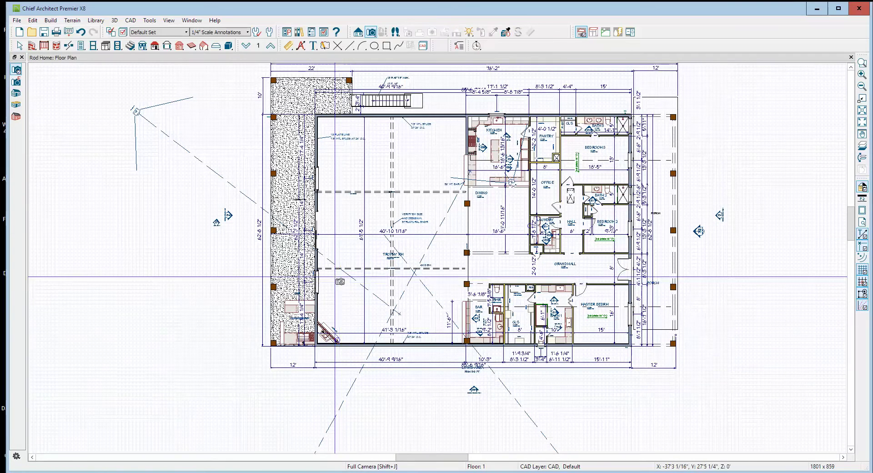
pyautogui.moveTo(336, 276); pyautogui.dragTo(559, 350)
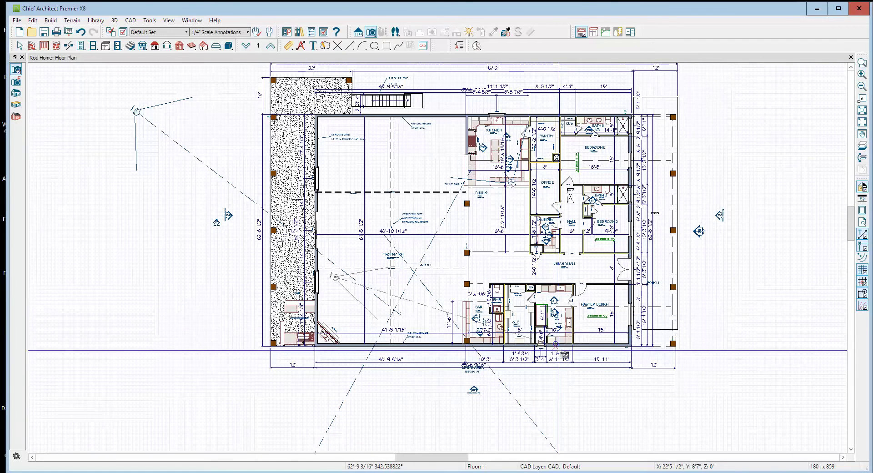
pyautogui.moveTo(559, 350); pyautogui.dragTo(559, 350)
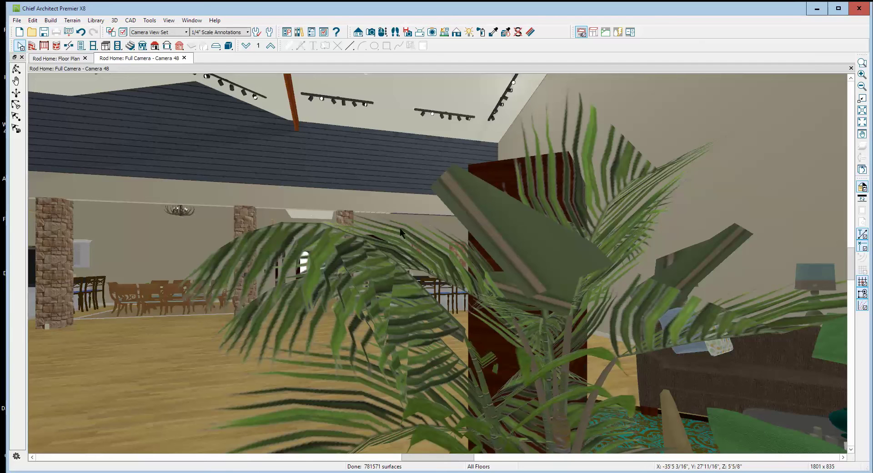
pyautogui.press('Left')
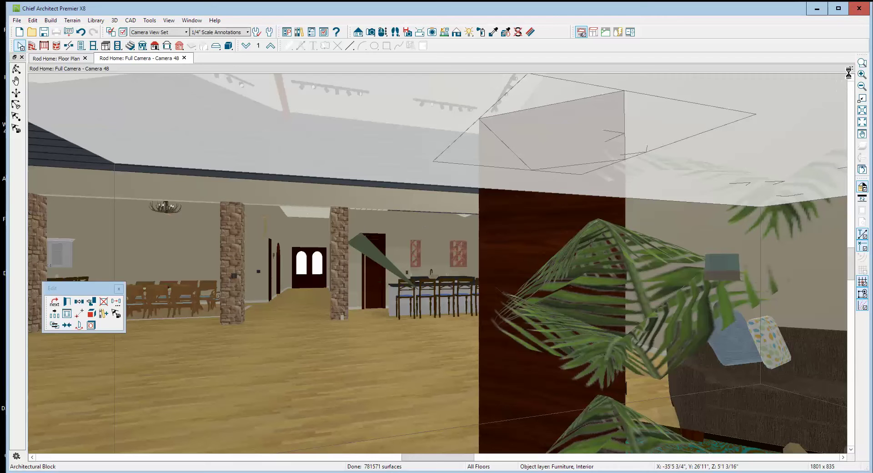
pyautogui.scroll(1, 736, 135)
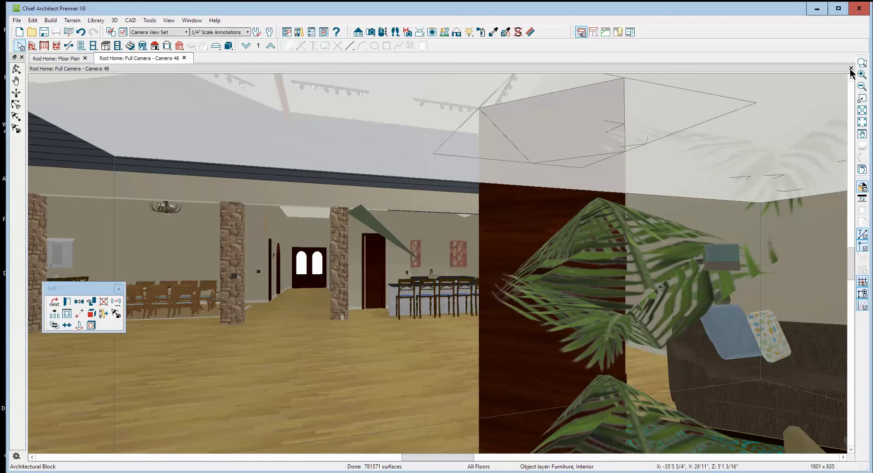
pyautogui.scroll(1, 717, 146)
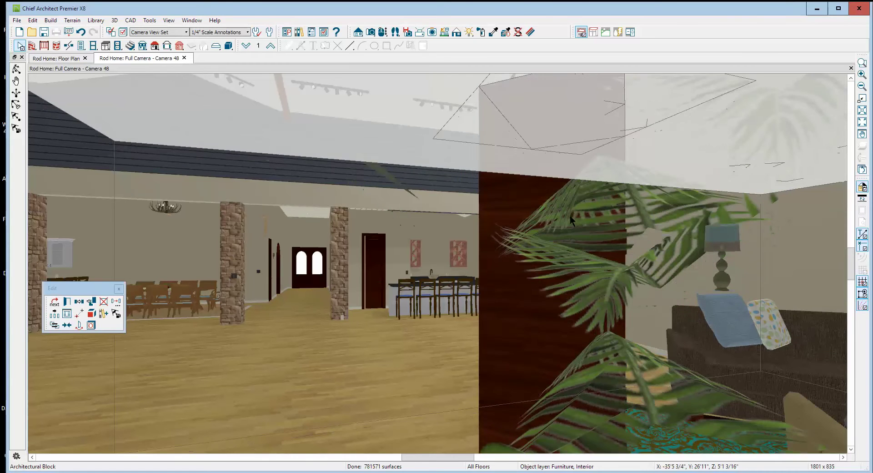
pyautogui.click(851, 69)
pyautogui.click(851, 69)
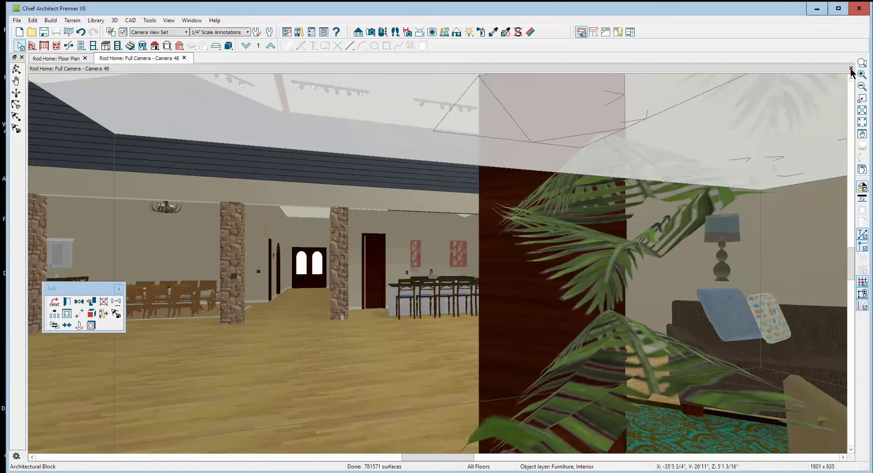
pyautogui.click(850, 68)
pyautogui.click(851, 68)
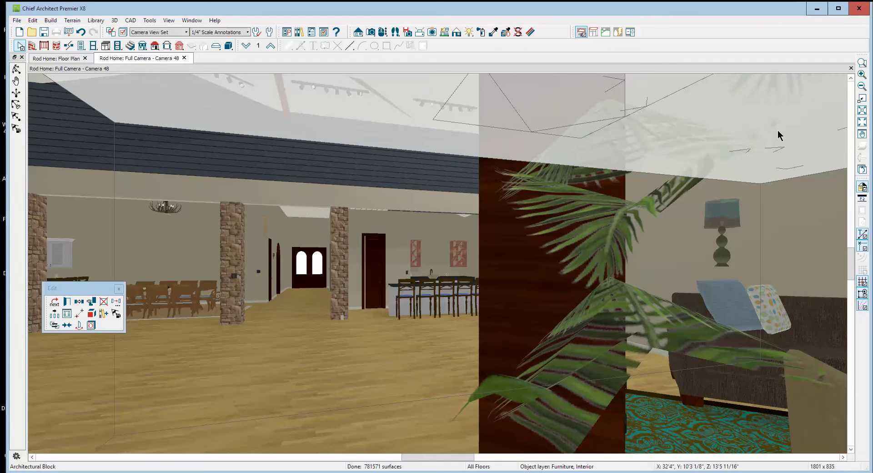
pyautogui.click(851, 68)
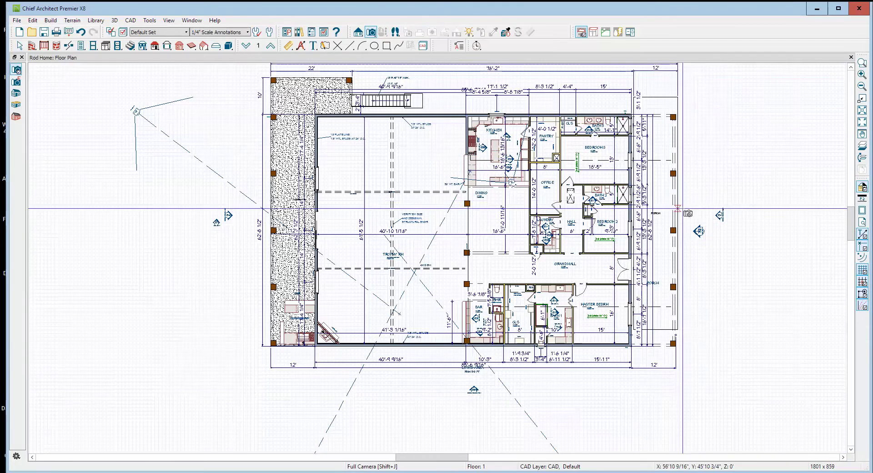
# - Draw a Cross Section/Elevation line across the plan and inspect the room sections in Elevation 49
pyautogui.click(358, 32)
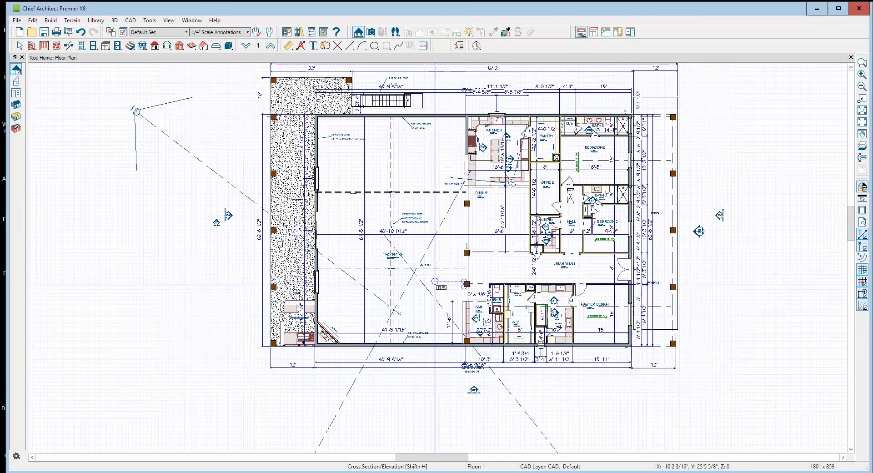
pyautogui.moveTo(480, 282); pyautogui.dragTo(524, 282)
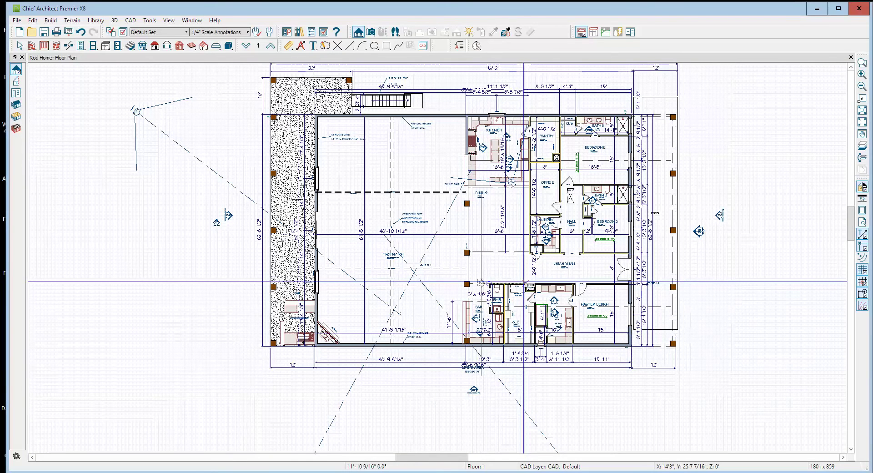
pyautogui.moveTo(524, 282); pyautogui.dragTo(524, 282)
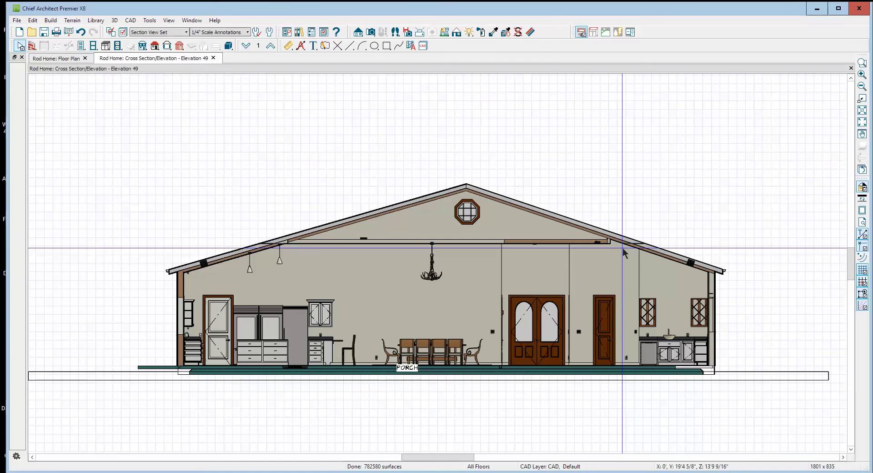
pyautogui.click(577, 269)
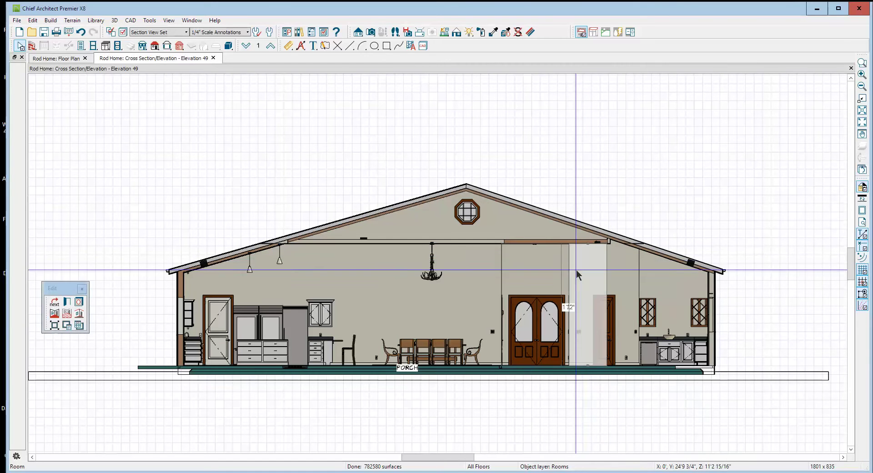
pyautogui.click(545, 272)
pyautogui.click(456, 272)
pyautogui.press('super')
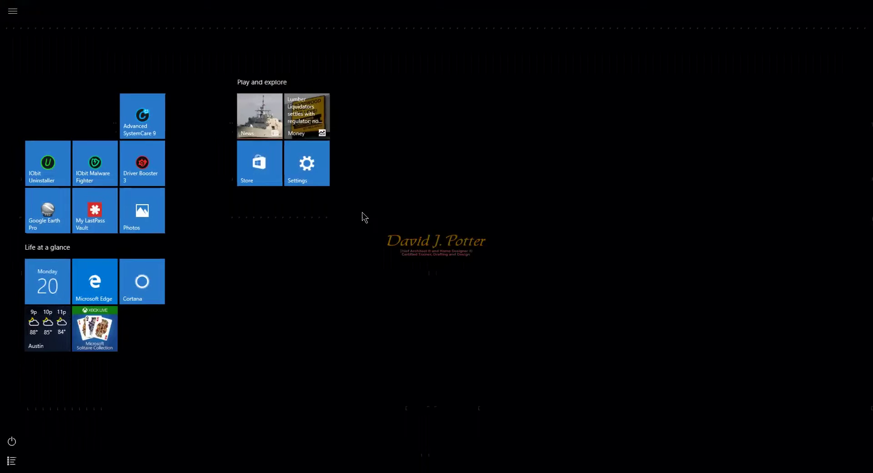
pyautogui.press('super')
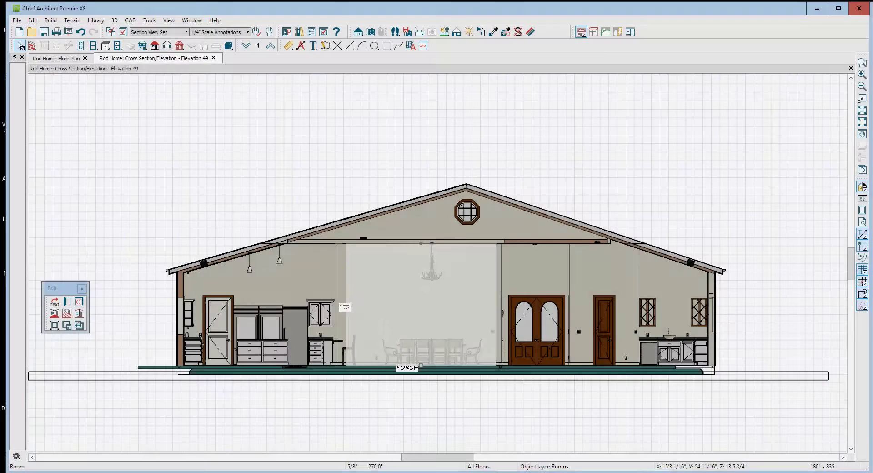
pyautogui.press('Escape')
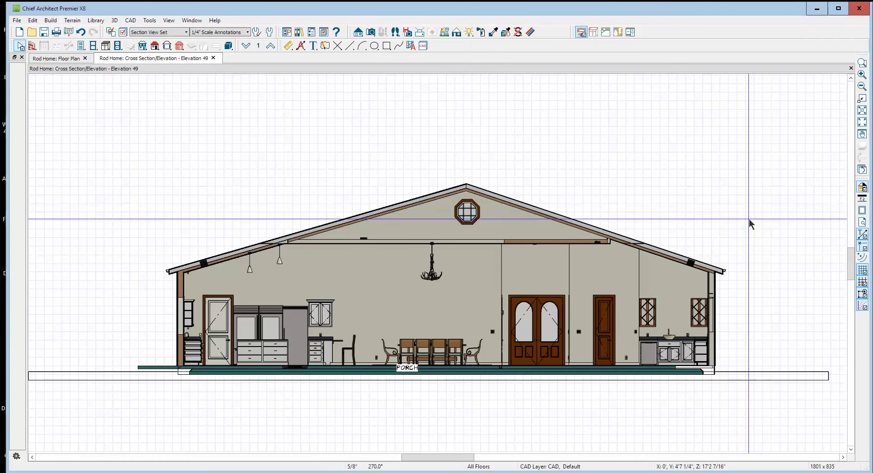
# - Zoom onto the elevation's right side and select the wall beneath the right roof slope
pyautogui.click(862, 65)
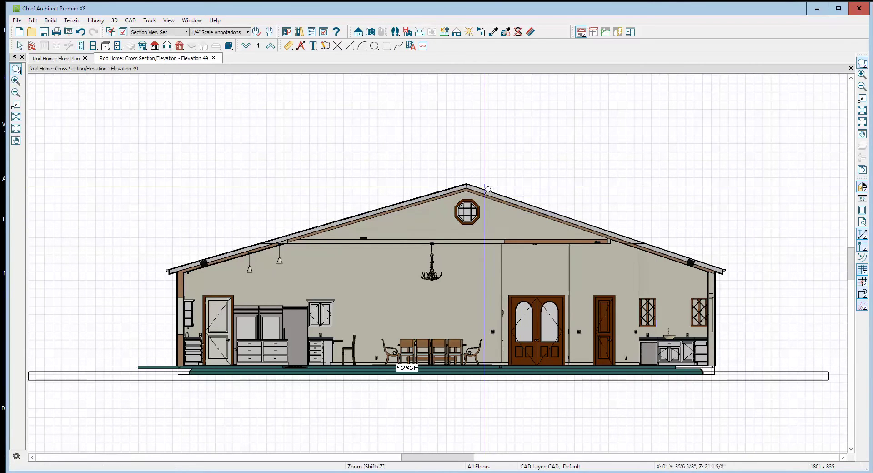
pyautogui.moveTo(484, 185); pyautogui.dragTo(734, 393)
pyautogui.click(555, 260)
pyautogui.press('Tab')
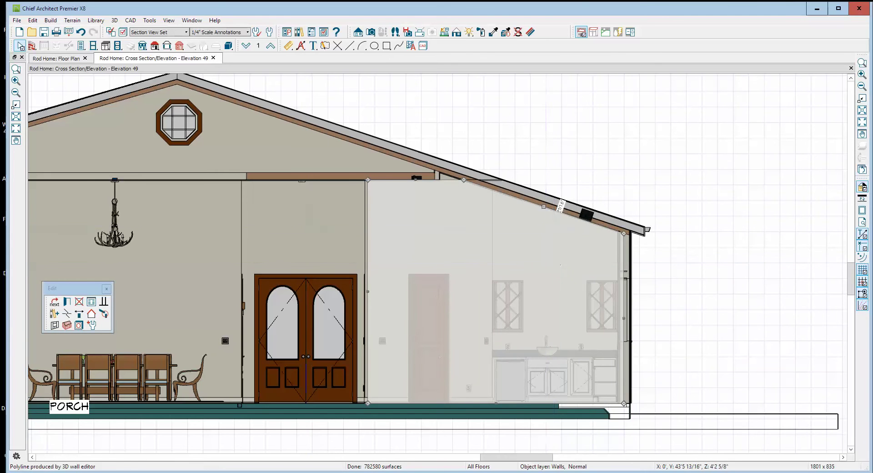
pyautogui.click(66, 302)
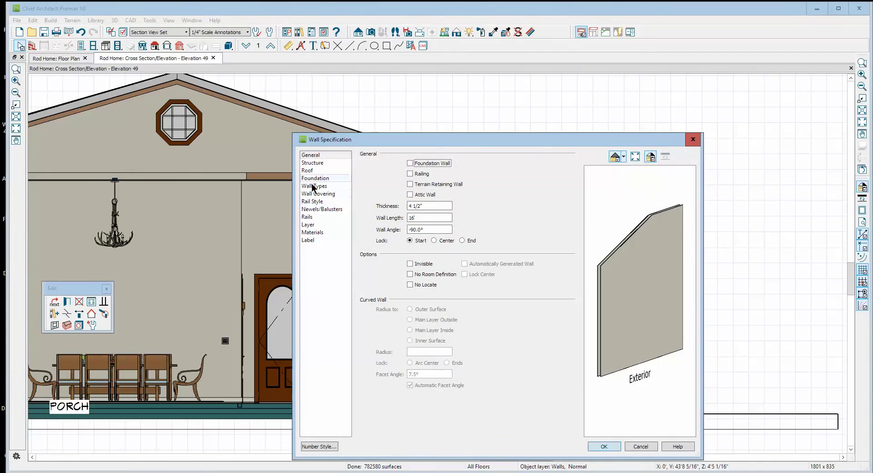
pyautogui.click(314, 186)
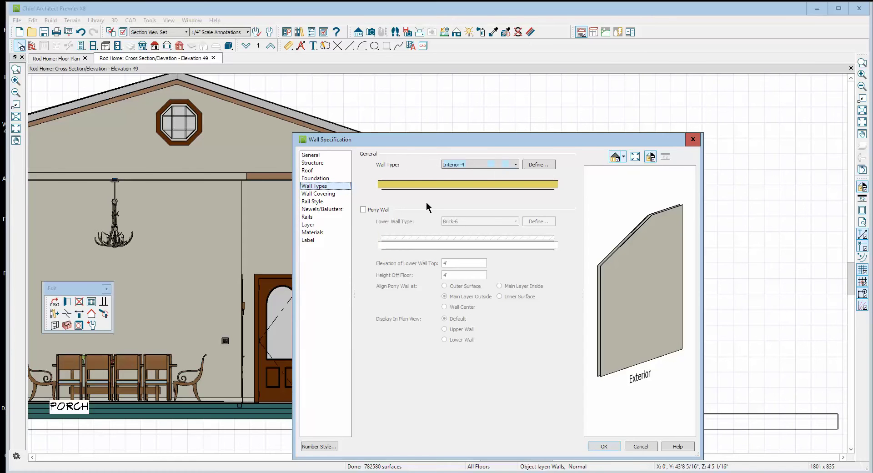
pyautogui.click(316, 232)
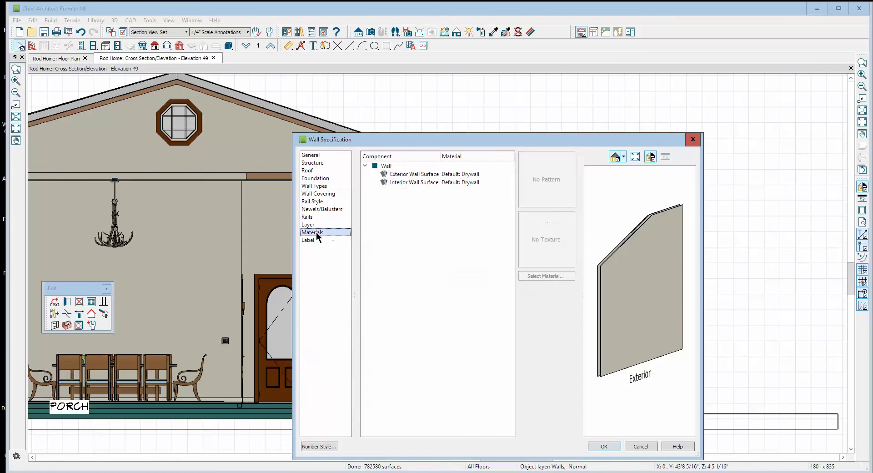
pyautogui.click(415, 174)
pyautogui.click(423, 182)
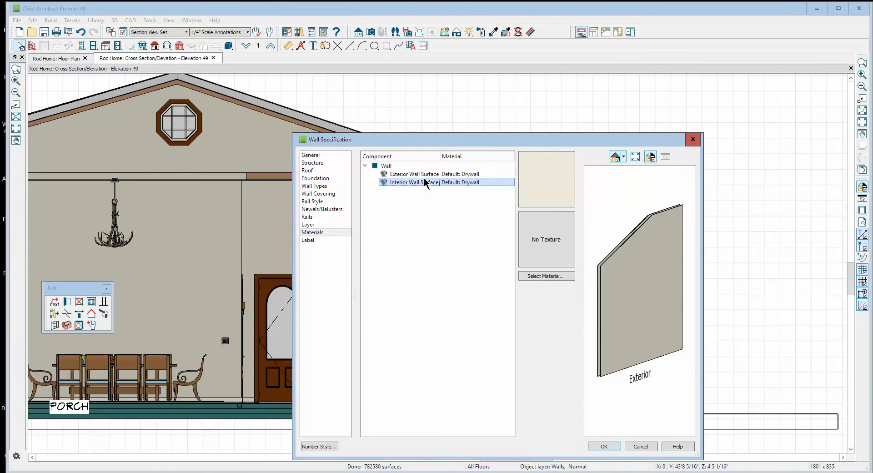
pyautogui.press('Up')
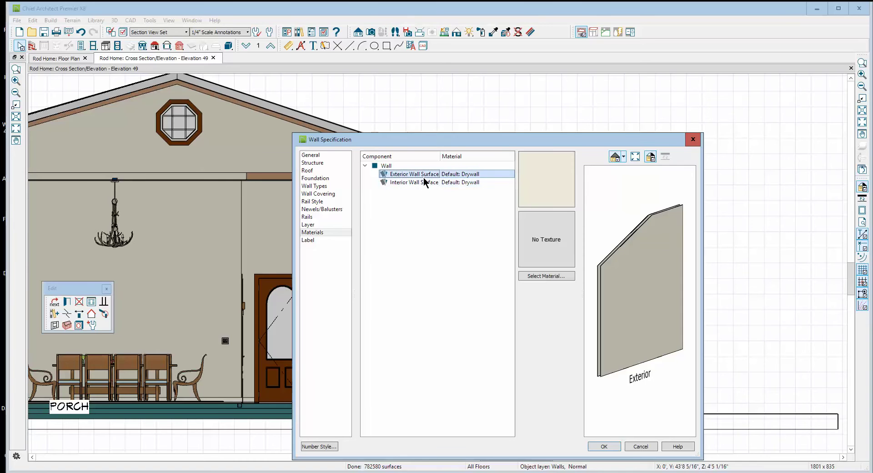
pyautogui.click(633, 447)
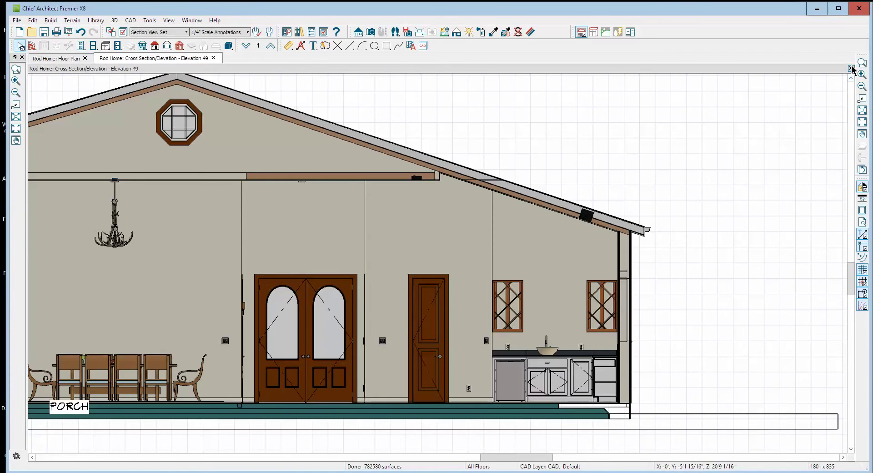
# - Close Elevation 49, switch to Floor 2, and draw a Backclipped Cross Section through the house
pyautogui.click(851, 68)
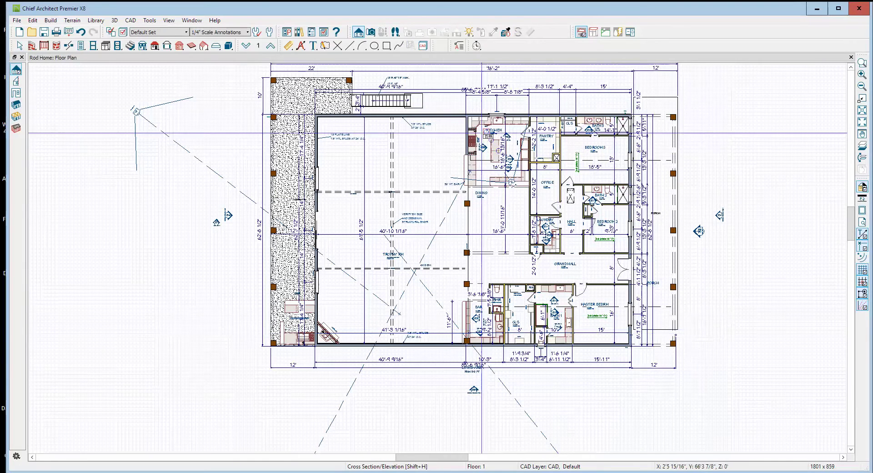
pyautogui.click(270, 46)
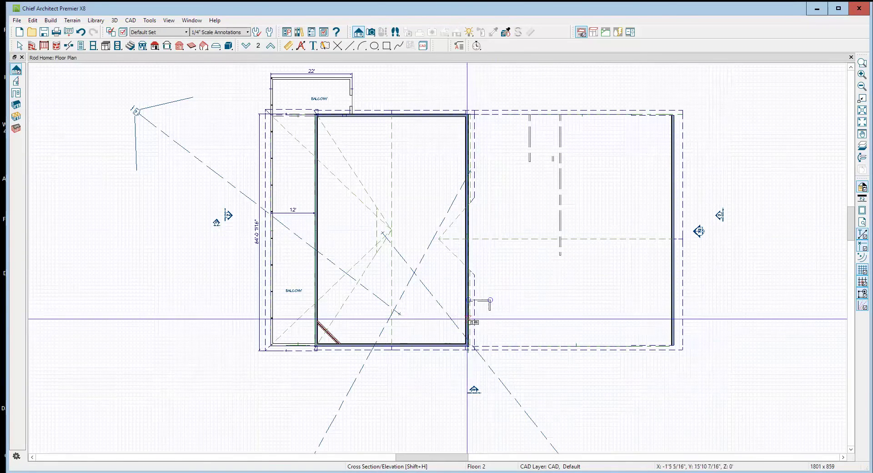
pyautogui.click(16, 81)
pyautogui.moveTo(457, 302); pyautogui.dragTo(485, 304)
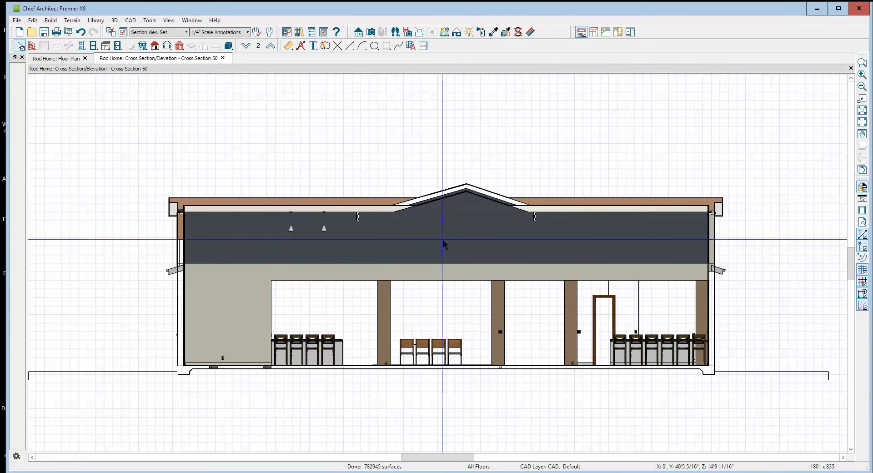
# - Inspect the attic wall polyline in Cross Section 50, then close the section view
pyautogui.click(470, 252)
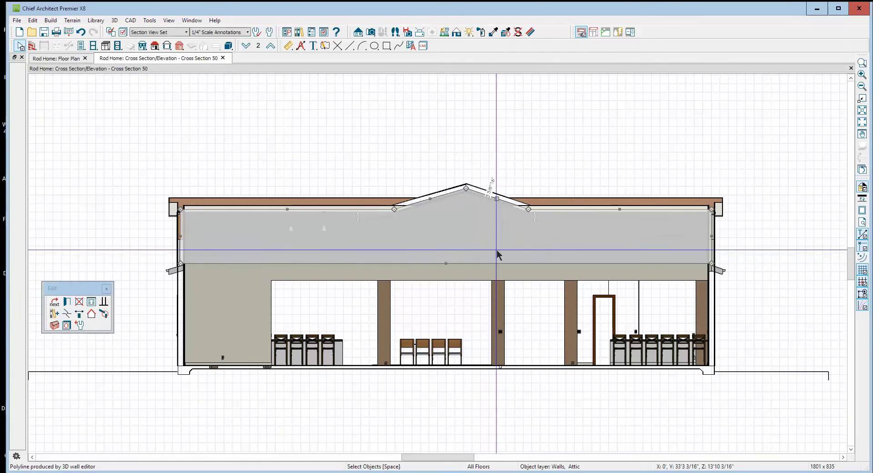
pyautogui.click(751, 175)
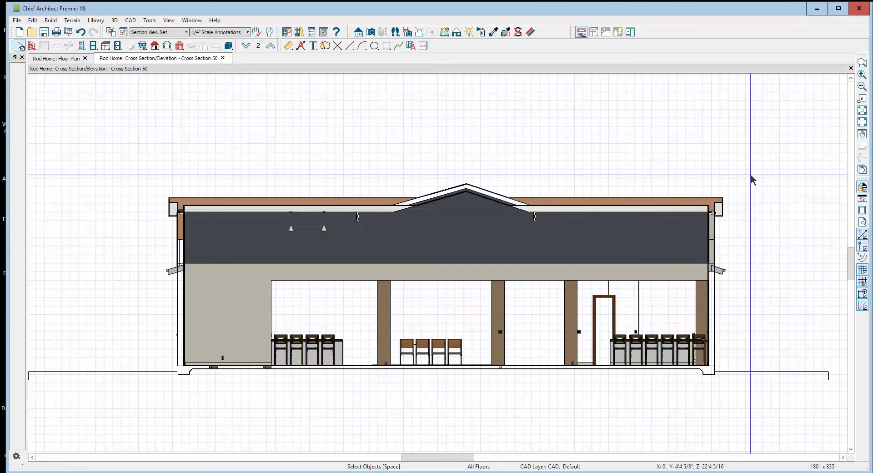
pyautogui.click(471, 244)
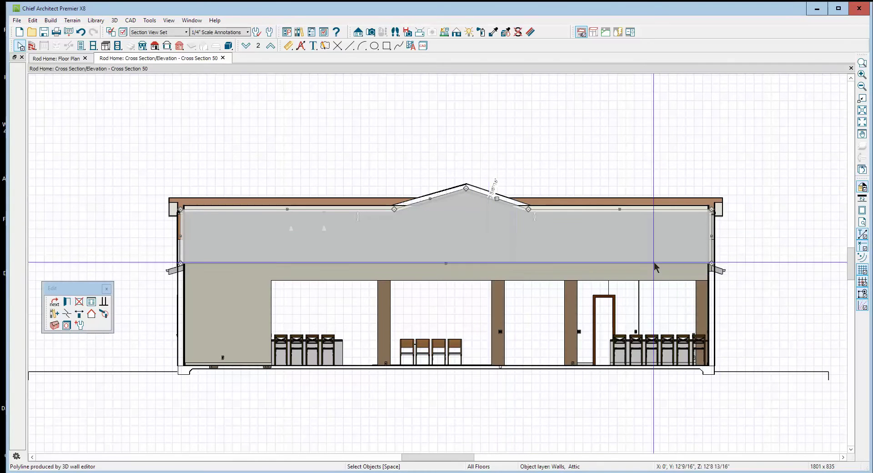
pyautogui.click(755, 167)
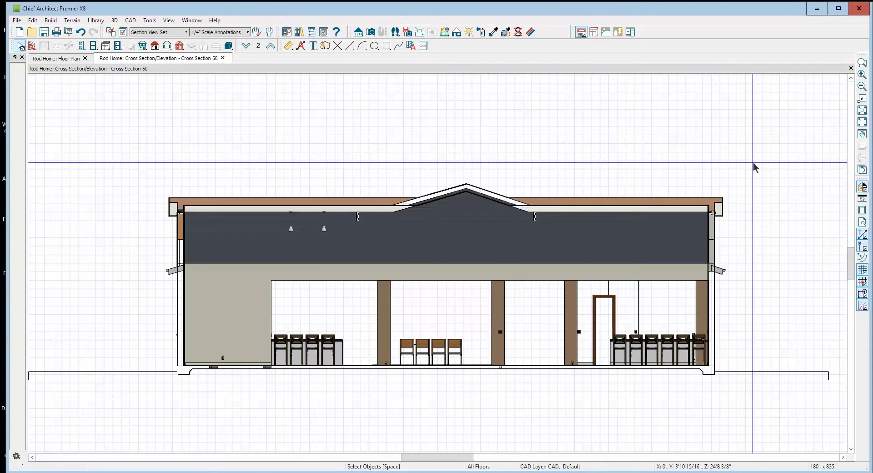
pyautogui.click(851, 68)
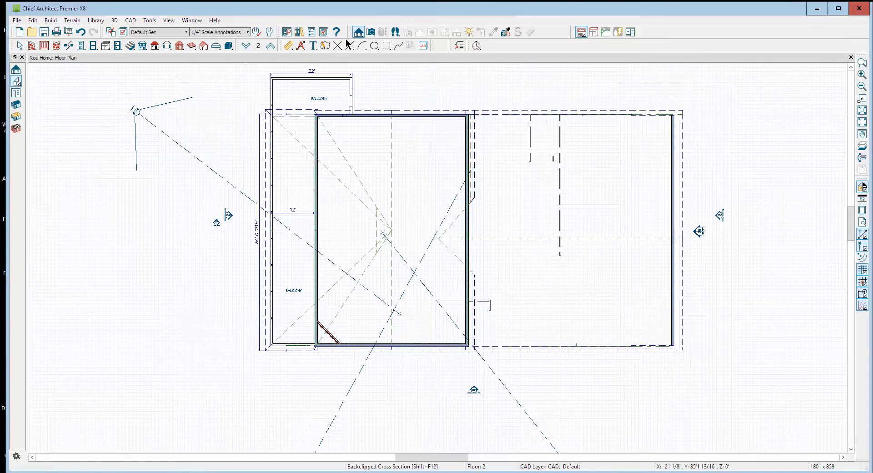
# - On Floor 2, apply the All On Set layer set so every layer shows
pyautogui.click(246, 46)
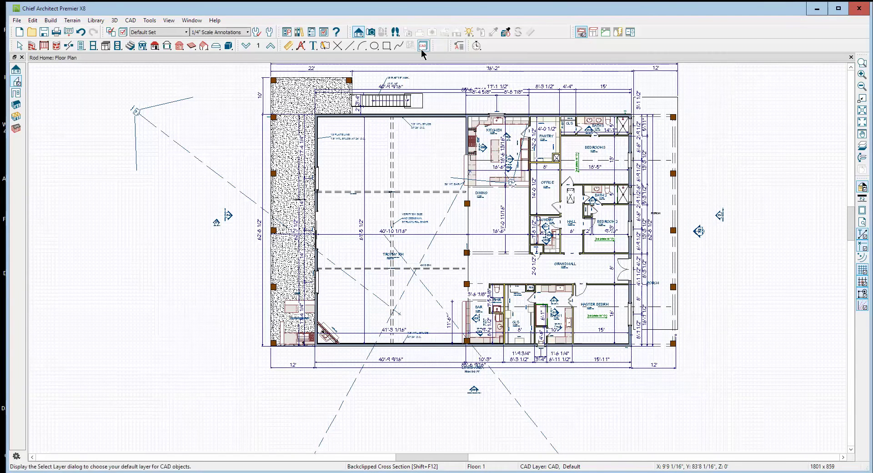
pyautogui.click(270, 46)
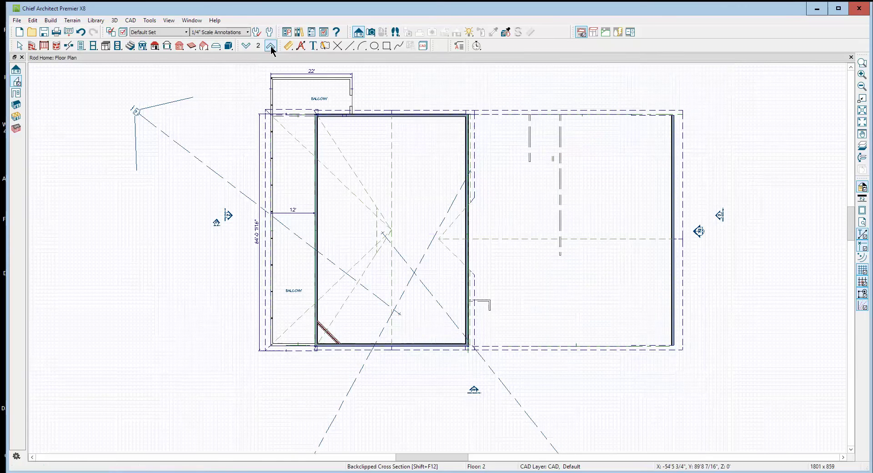
pyautogui.click(186, 32)
pyautogui.press('Escape')
pyautogui.click(184, 32)
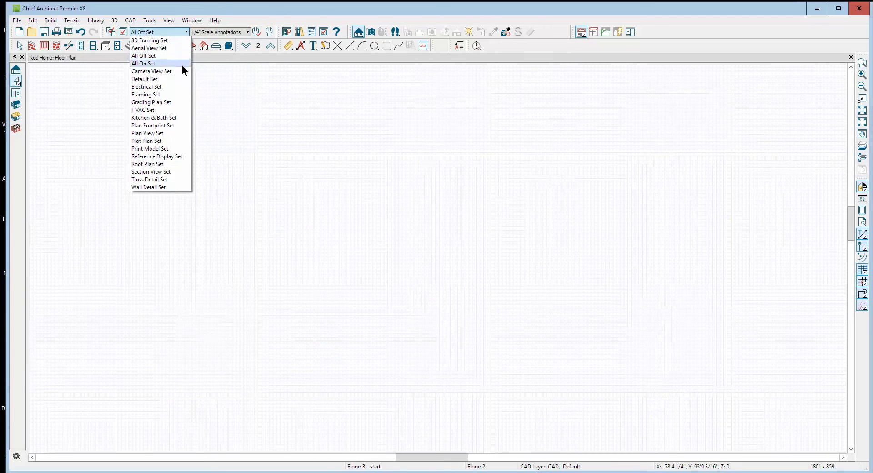
pyautogui.click(182, 56)
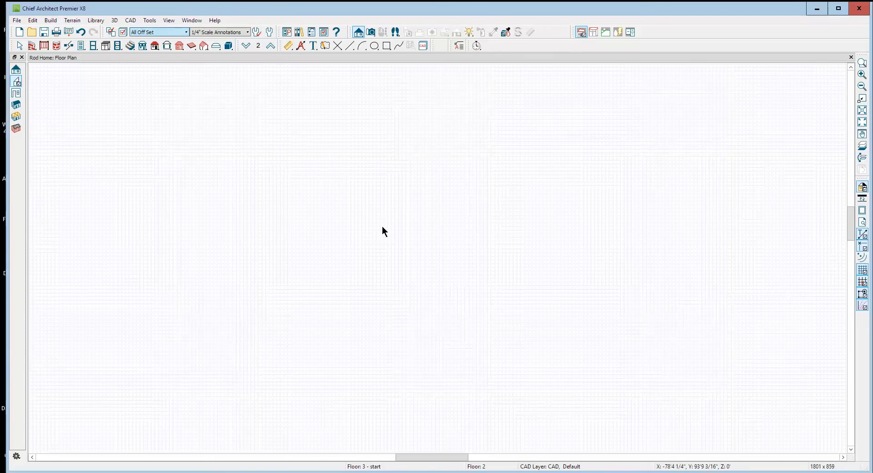
pyautogui.press('Down')
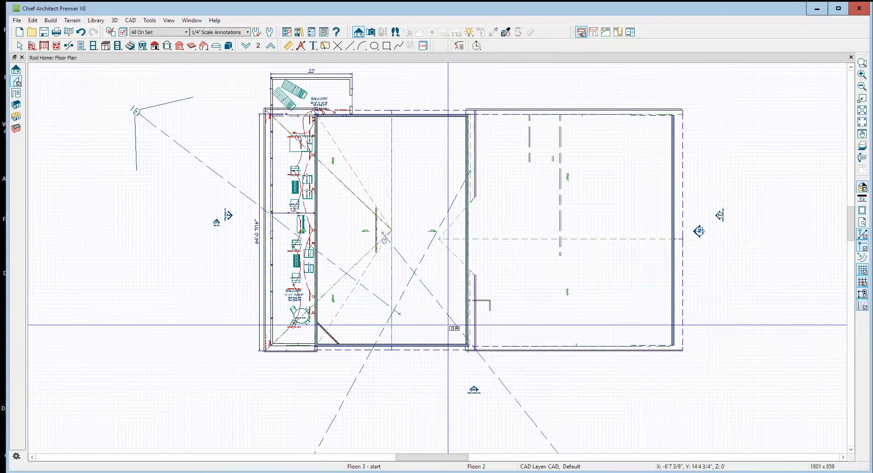
pyautogui.scroll(1, 457, 285)
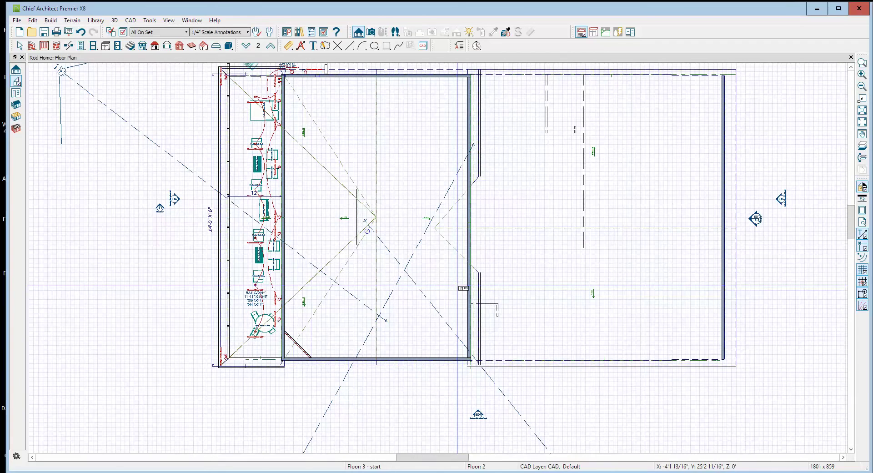
# - Select the central and lower-right roof planes on the plan, then deselect them
pyautogui.press('space')
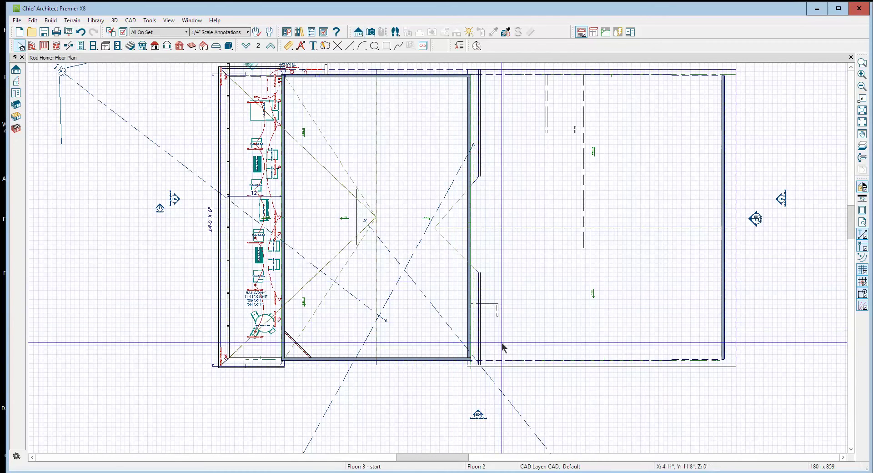
pyautogui.click(428, 370)
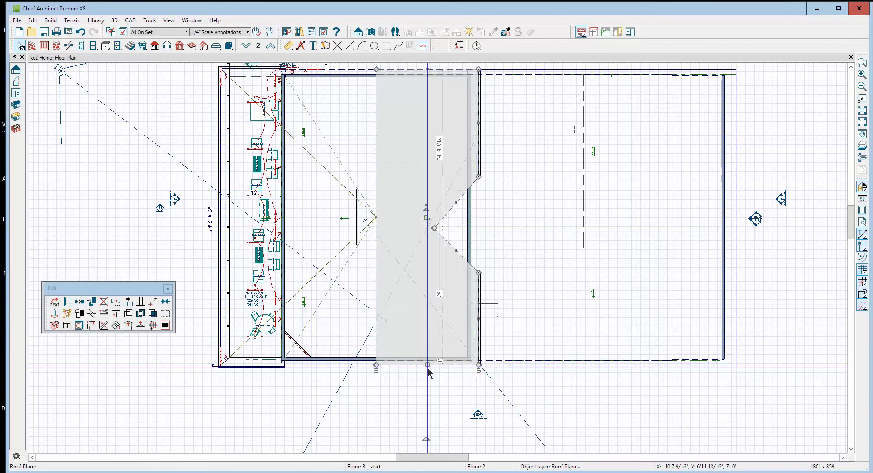
pyautogui.click(564, 371)
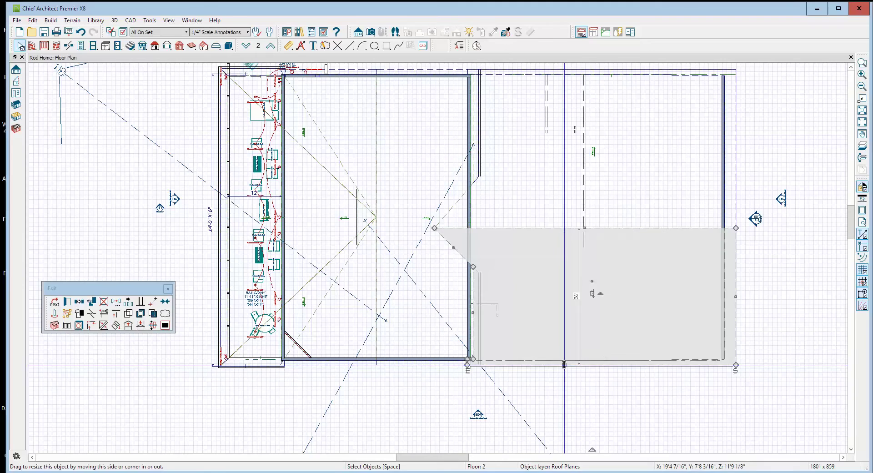
pyautogui.press('super')
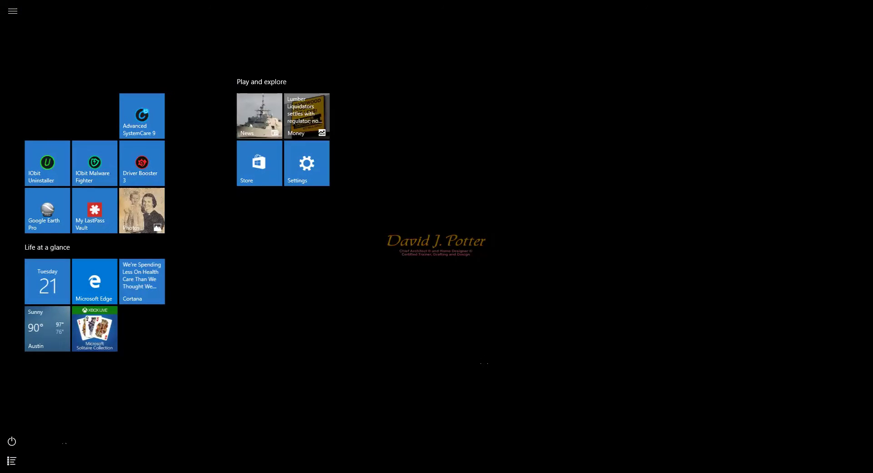
pyautogui.press('super')
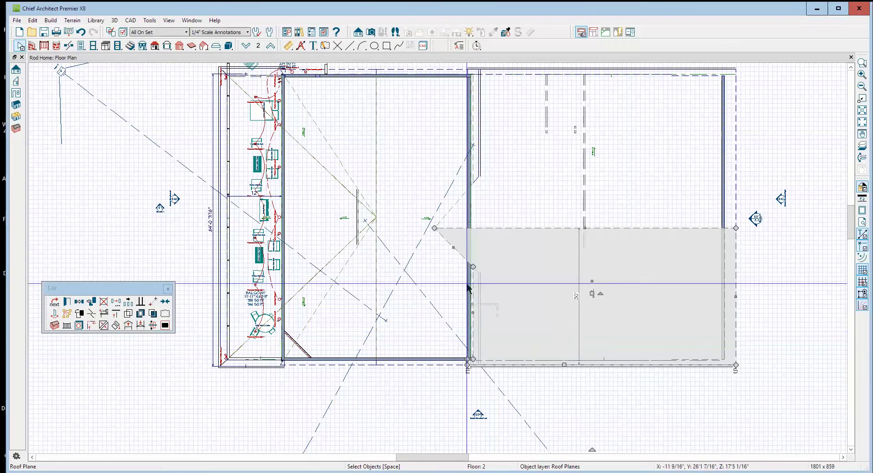
pyautogui.click(540, 402)
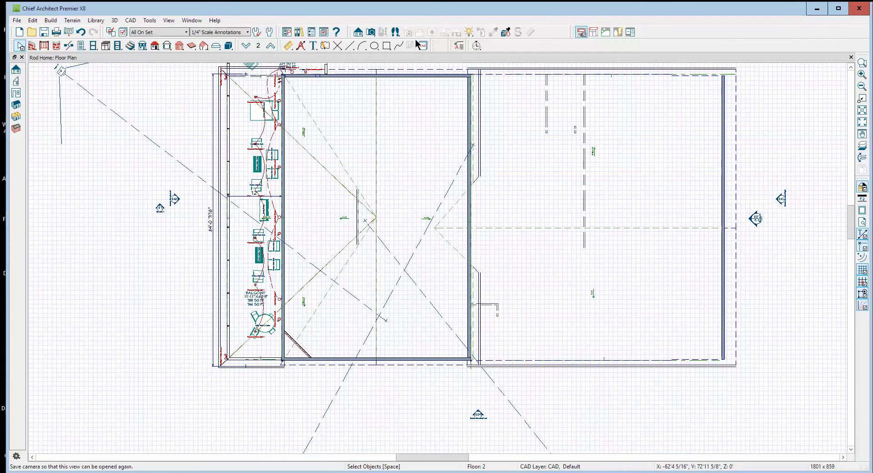
pyautogui.click(16, 83)
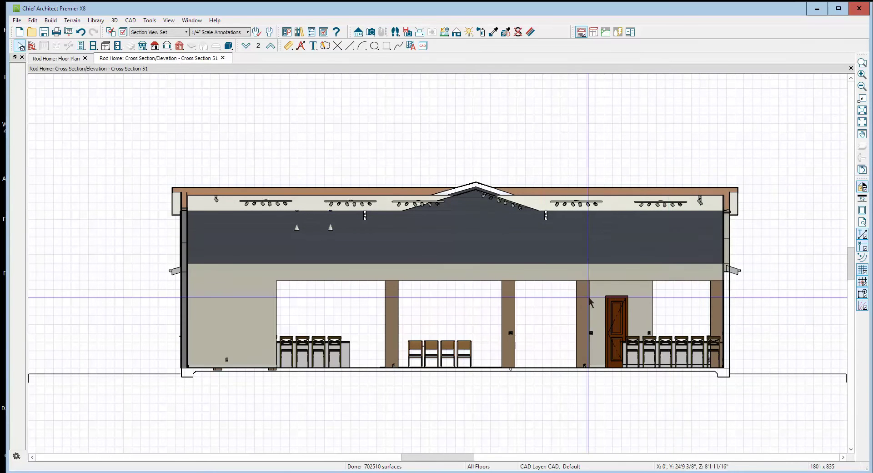
# - Return from Cross Section 51 to the floor plan and choose the Full Camera tool
pyautogui.hotkey('ctrl', 'Tab')
pyautogui.click(370, 33)
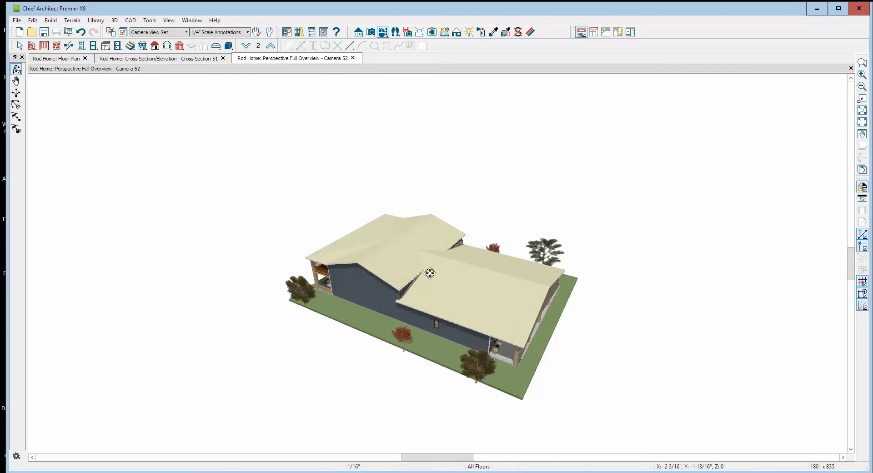
pyautogui.moveTo(430, 273); pyautogui.dragTo(480, 256)
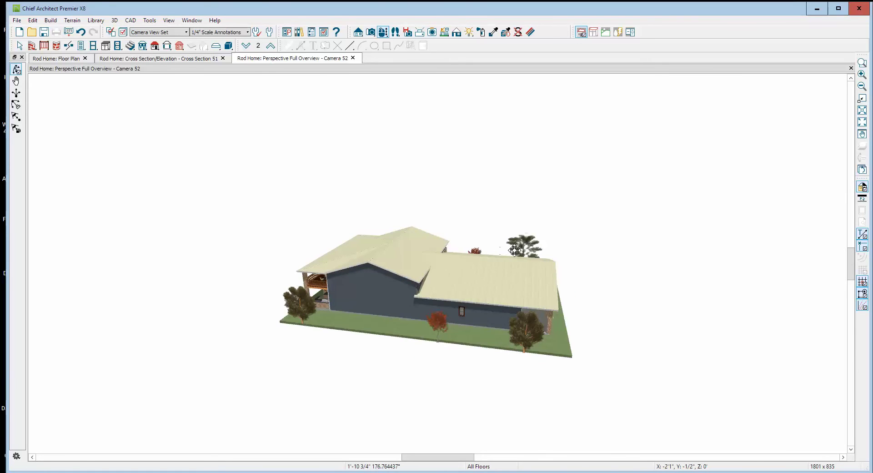
pyautogui.moveTo(534, 250); pyautogui.dragTo(558, 252)
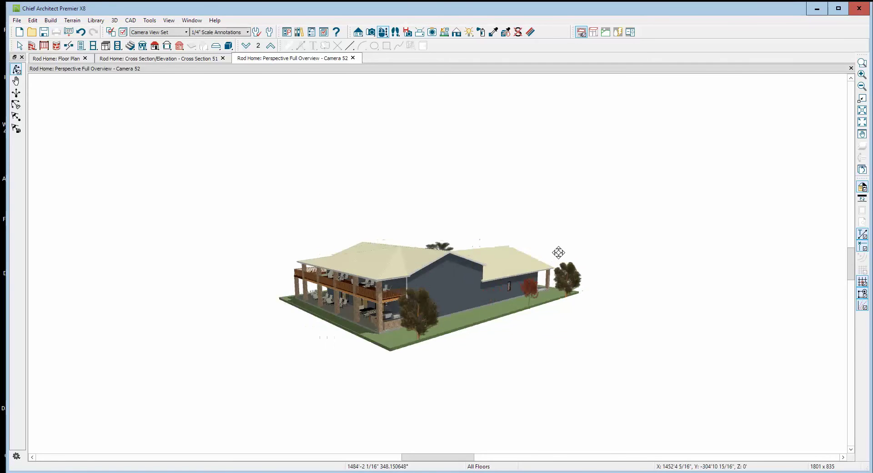
pyautogui.moveTo(381, 292); pyautogui.dragTo(504, 259)
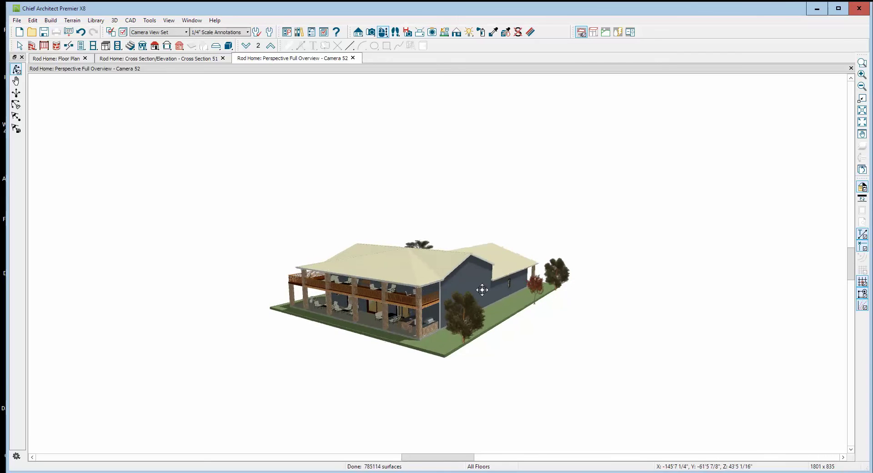
pyautogui.moveTo(429, 284); pyautogui.dragTo(300, 285)
pyautogui.moveTo(452, 284); pyautogui.dragTo(717, 180)
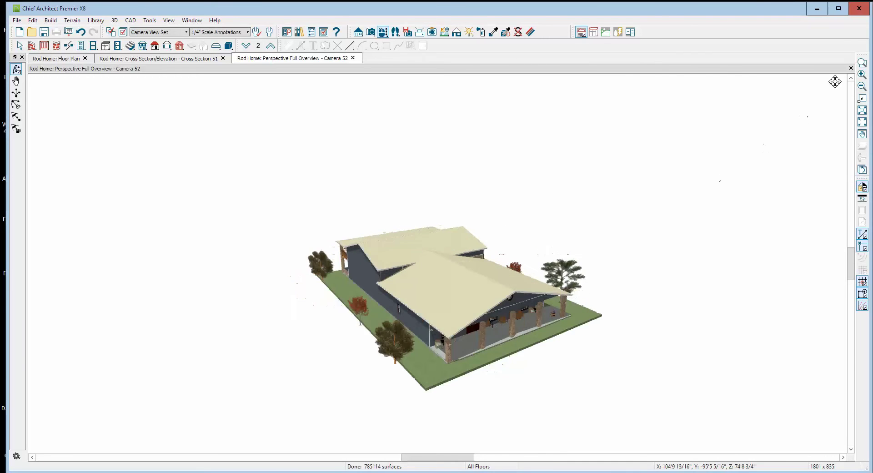
pyautogui.click(851, 68)
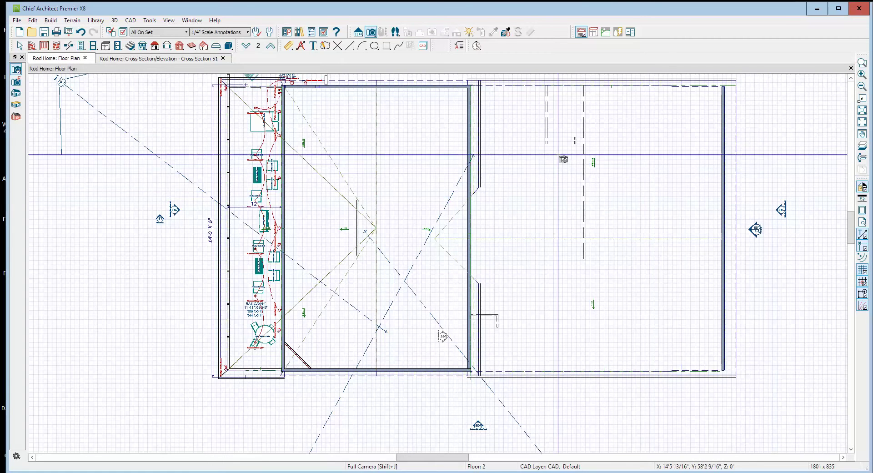
# - Close Cross Section 51 and create Elevation 53 by clicking across the house
pyautogui.hotkey('ctrl', 'Tab')
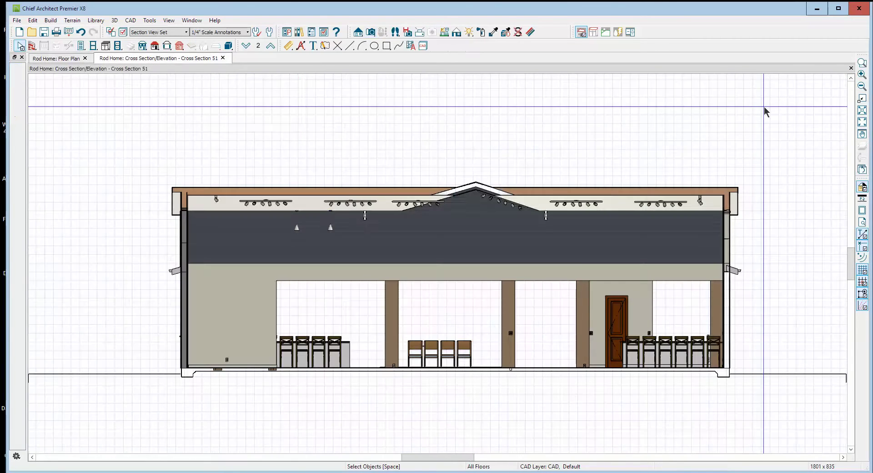
pyautogui.click(851, 69)
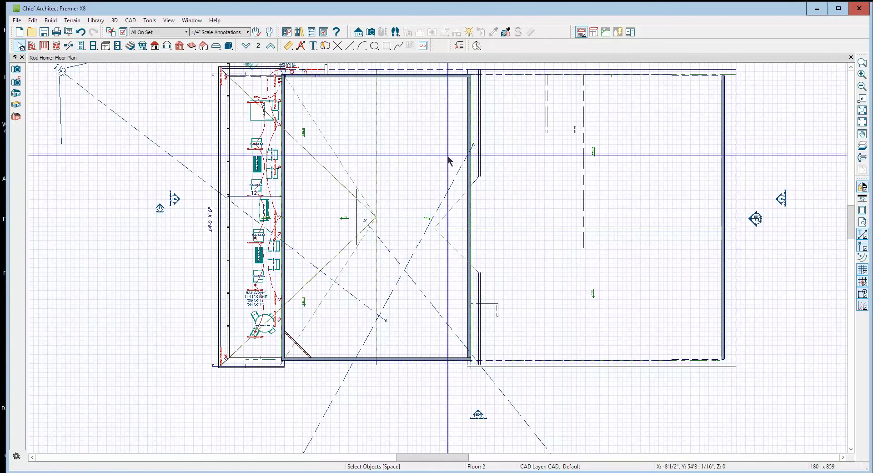
pyautogui.click(358, 32)
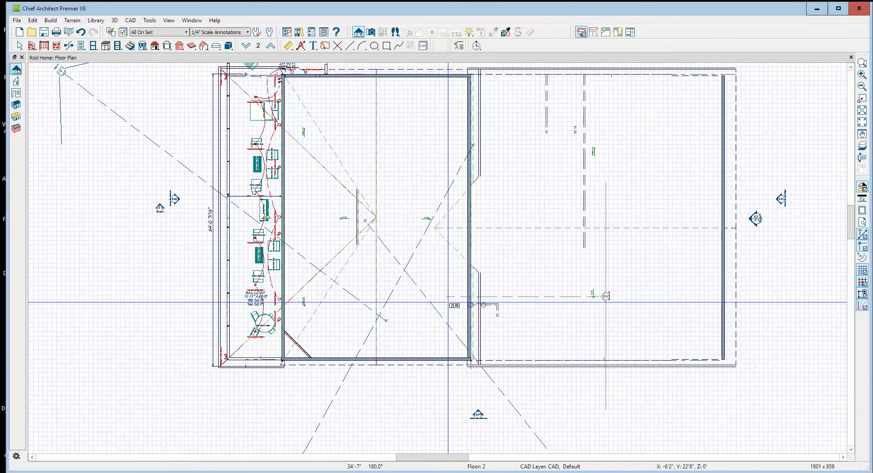
pyautogui.click(449, 302)
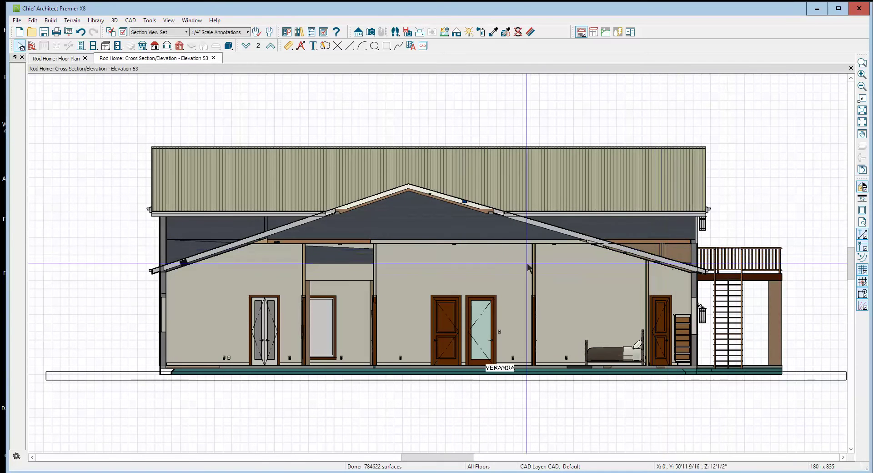
# - Select the attic wall shape in Elevation 53, then clear the selection
pyautogui.click(210, 233)
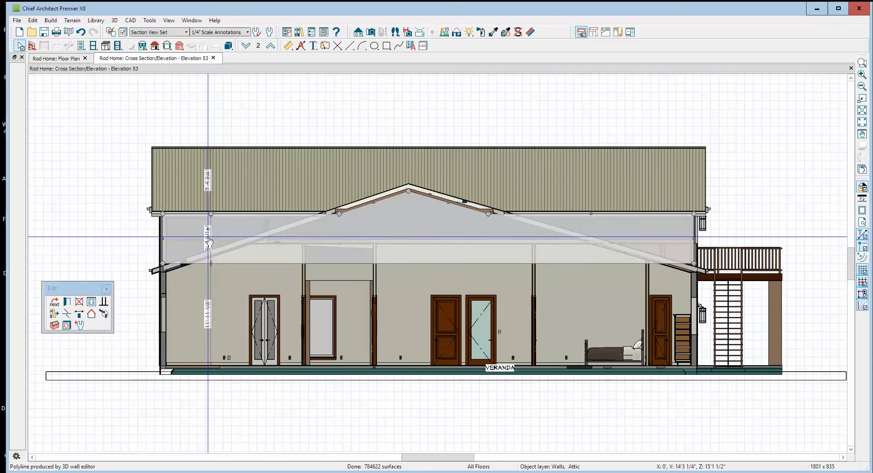
pyautogui.press('Escape')
pyautogui.click(210, 241)
pyautogui.hotkey('alt', 'space')
pyautogui.press('Escape')
pyautogui.press('Escape')
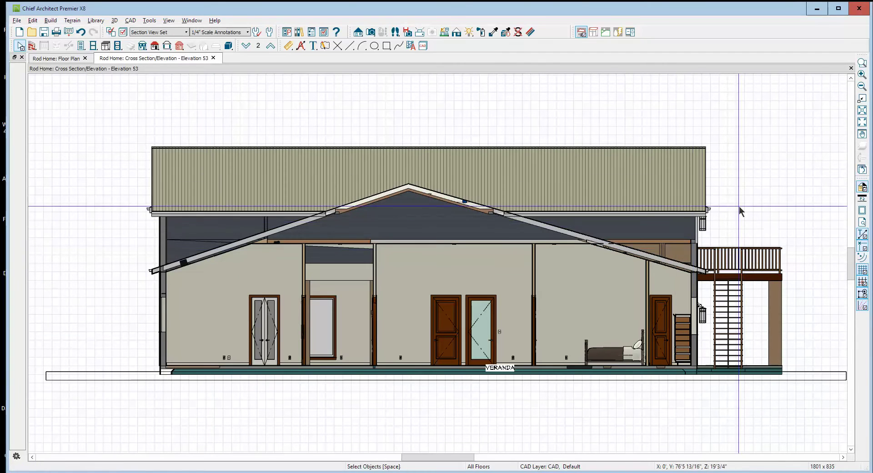
# - Zoom in on the right roof slope and Tab-select the attic wall beneath it
pyautogui.hotkey('shift', 'z')
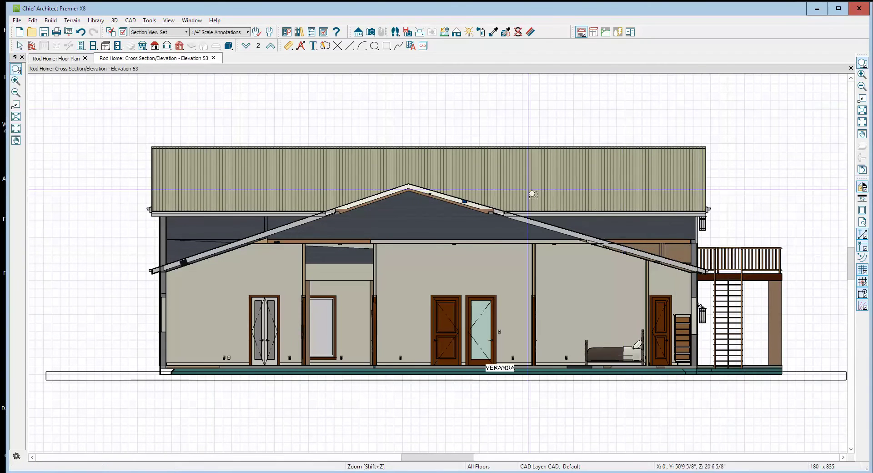
pyautogui.moveTo(476, 190); pyautogui.dragTo(725, 307)
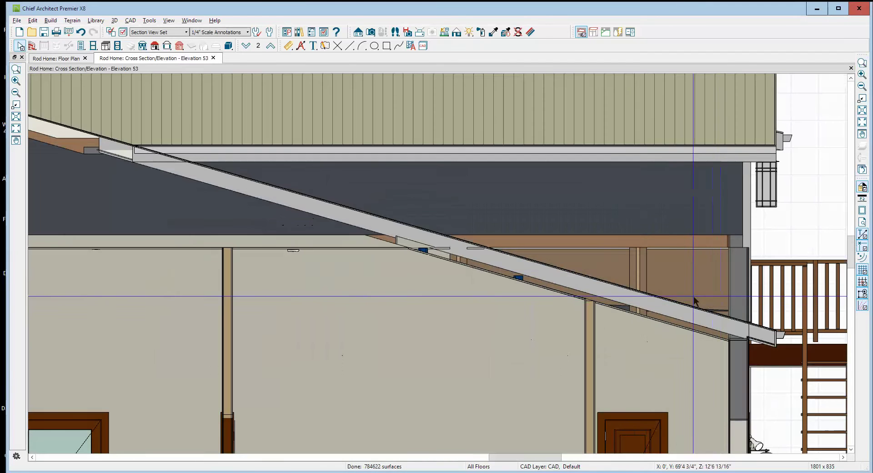
pyautogui.click(584, 212)
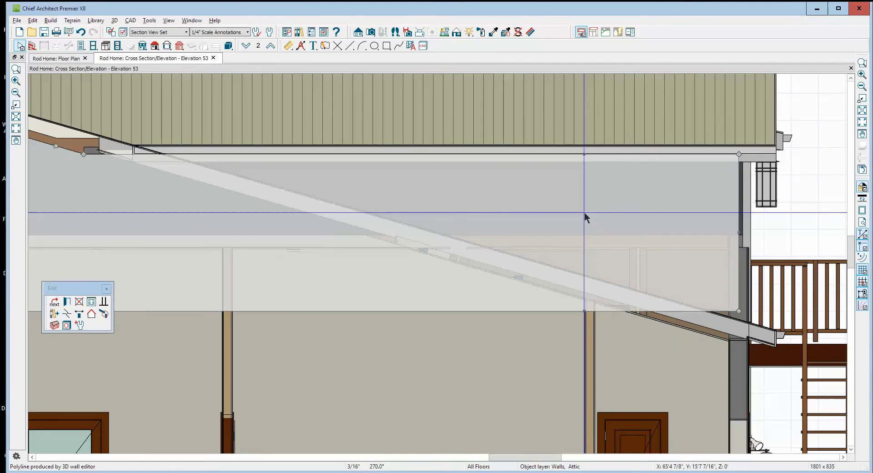
pyautogui.press('Escape')
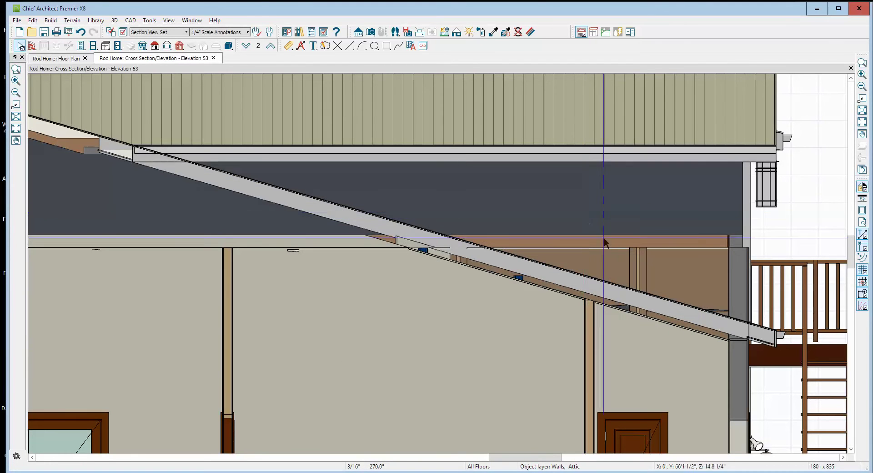
pyautogui.click(700, 271)
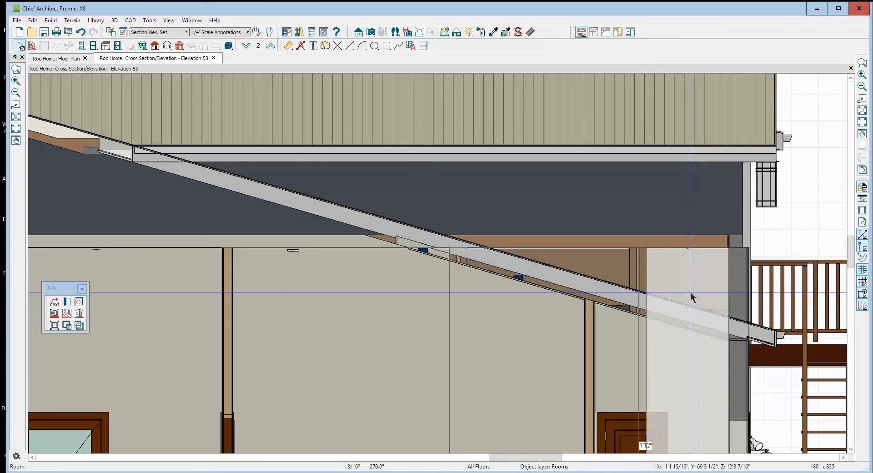
pyautogui.press('Tab')
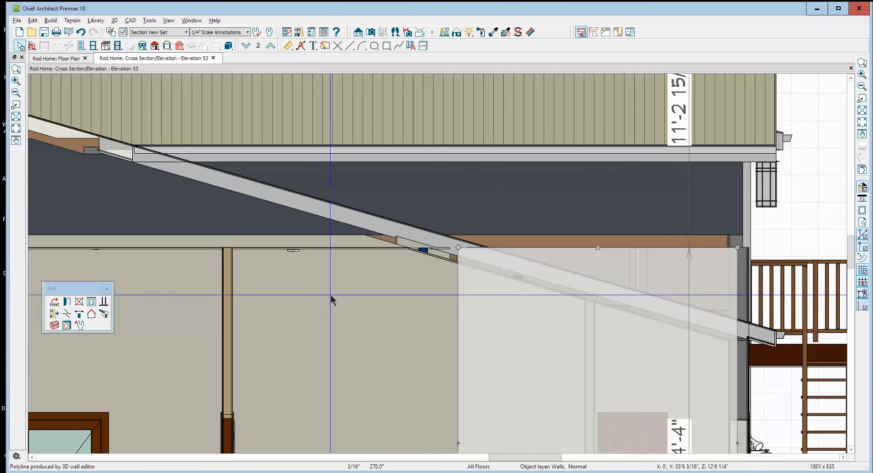
pyautogui.click(66, 302)
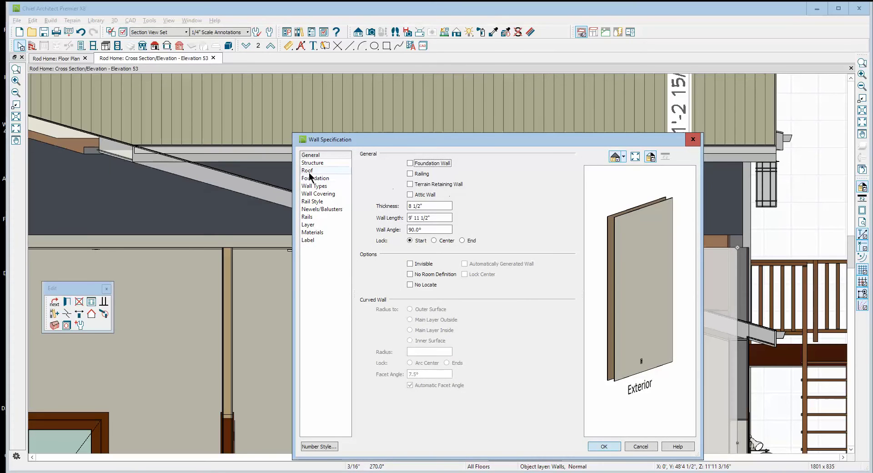
pyautogui.click(314, 186)
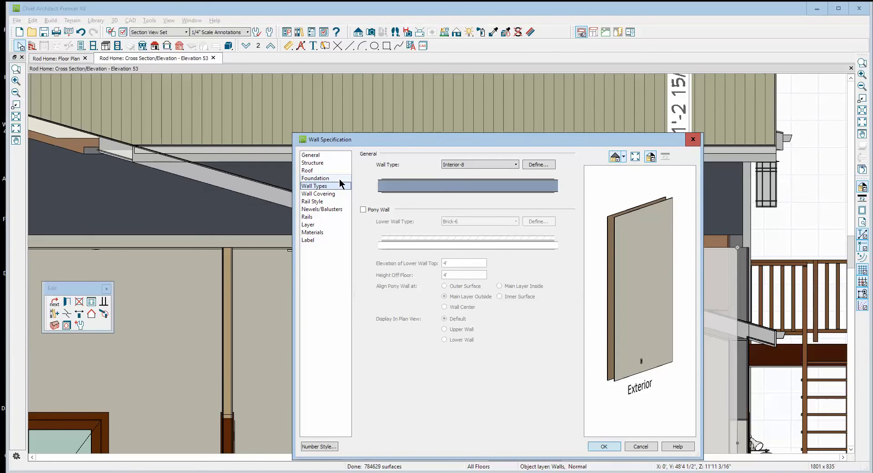
pyautogui.click(654, 446)
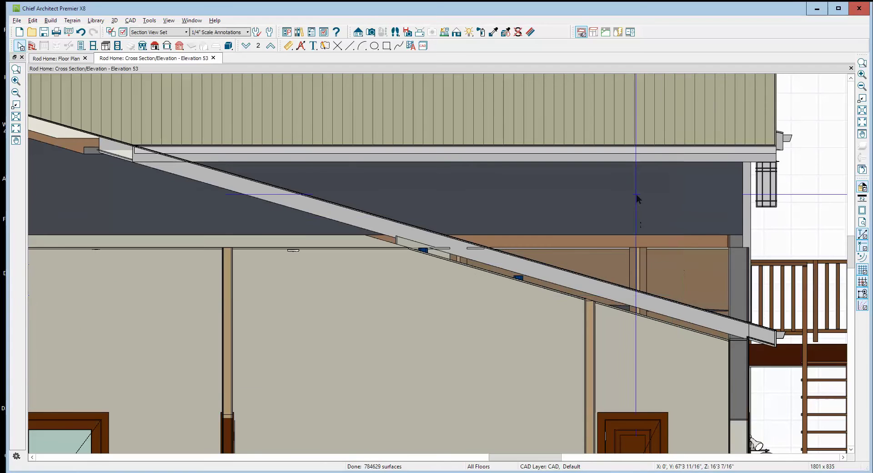
pyautogui.click(637, 194)
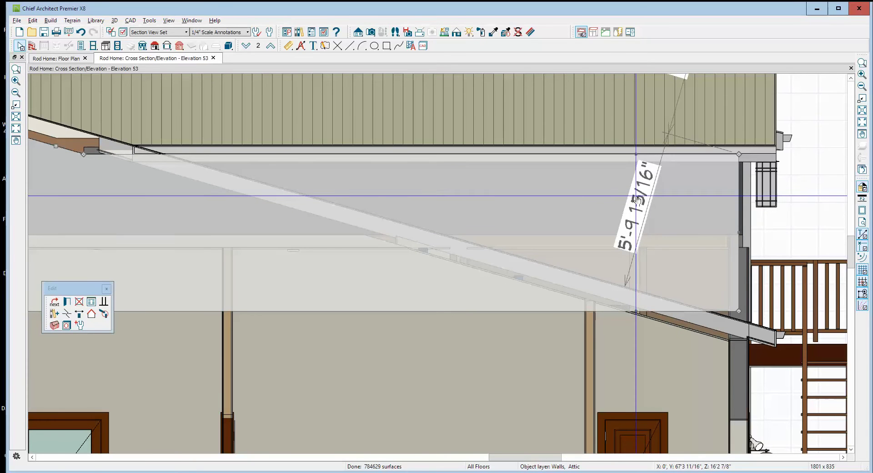
pyautogui.click(67, 302)
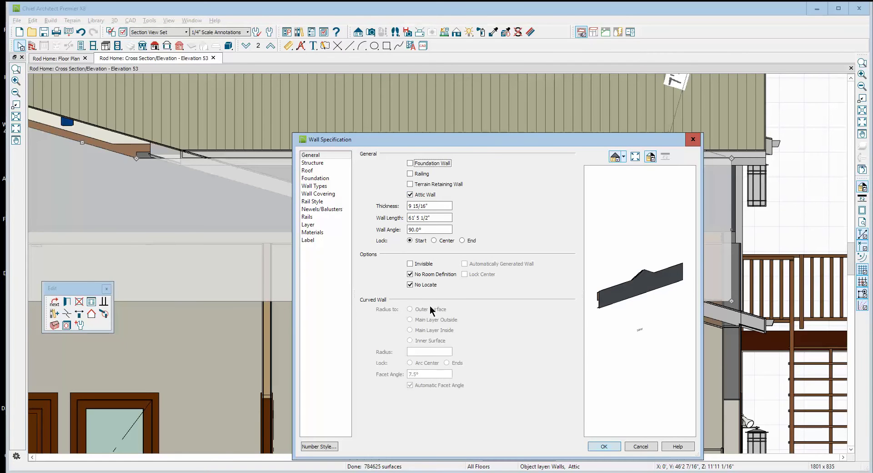
pyautogui.click(640, 446)
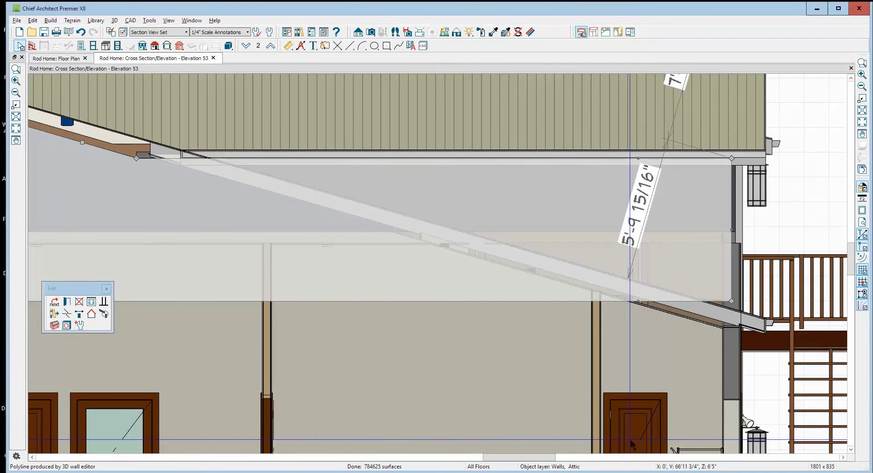
# - Break the attic wall outline at two points and drag its lower edge up toward the roof slope
pyautogui.click(66, 314)
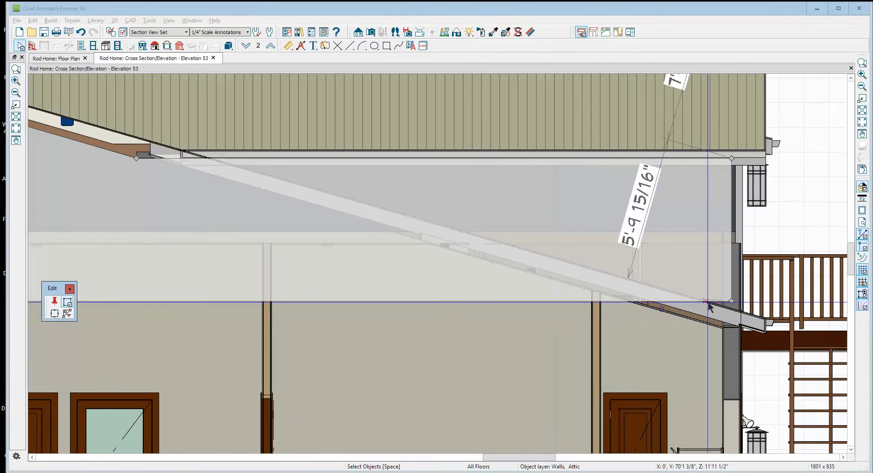
pyautogui.click(680, 302)
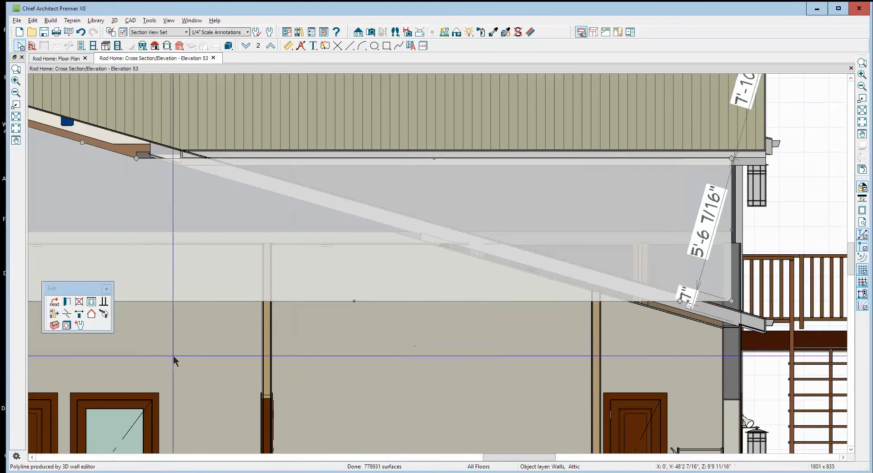
pyautogui.click(68, 314)
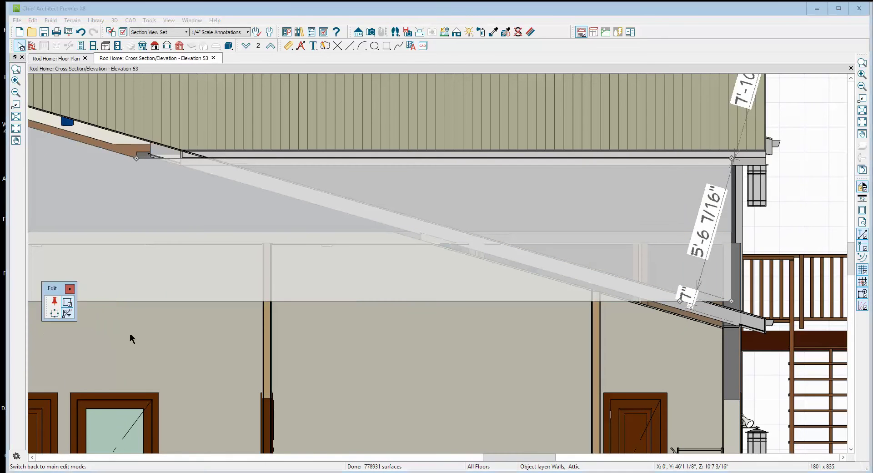
pyautogui.click(165, 303)
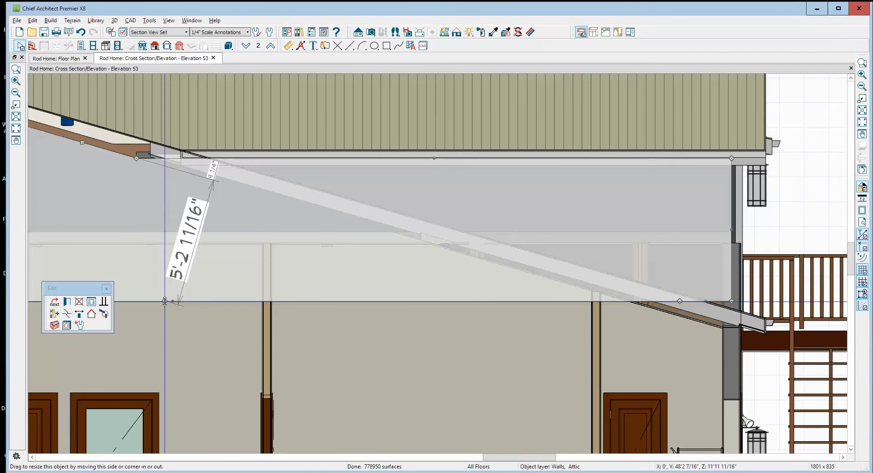
pyautogui.moveTo(164, 301); pyautogui.dragTo(200, 164)
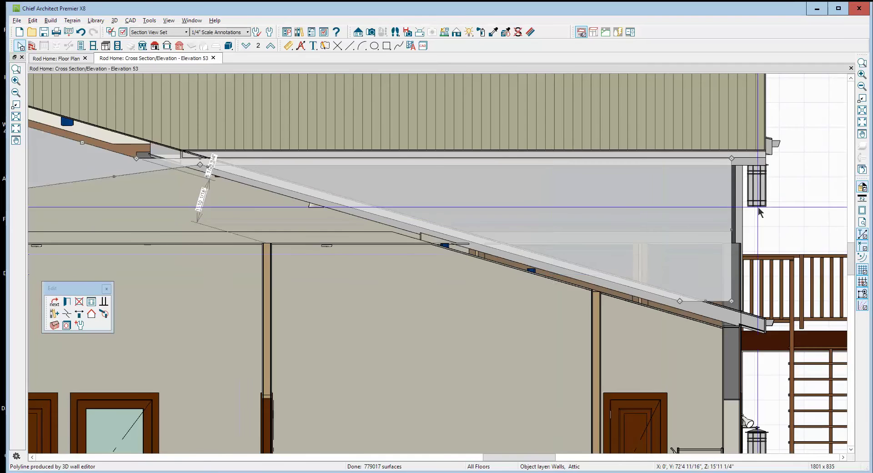
# - Zoom out, then box-zoom on the central gable area of Elevation 53
pyautogui.scroll(-2, 766, 203)
pyautogui.scroll(-2, 767, 204)
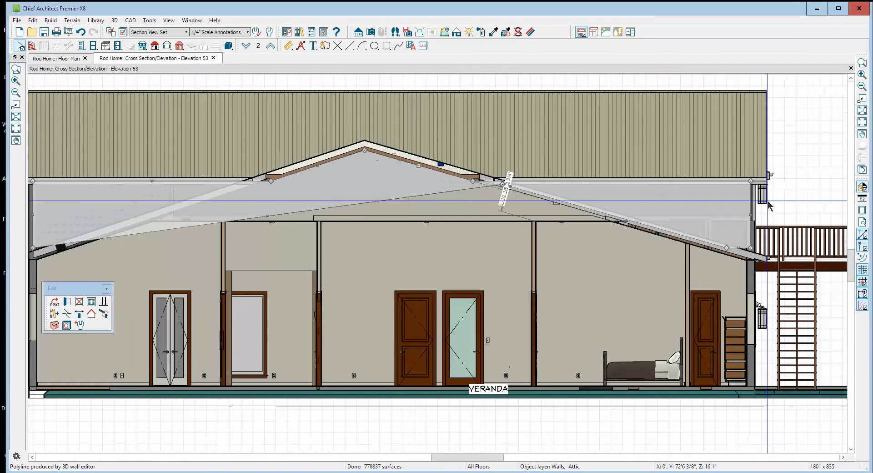
pyautogui.scroll(-2, 768, 205)
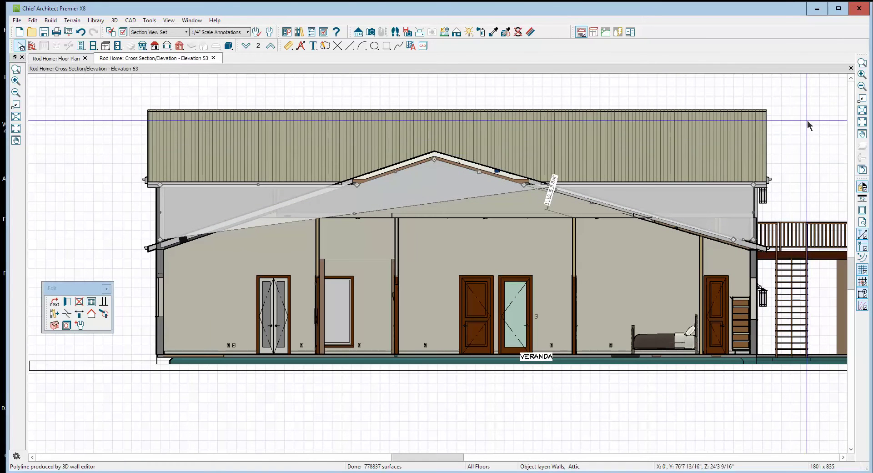
pyautogui.click(862, 64)
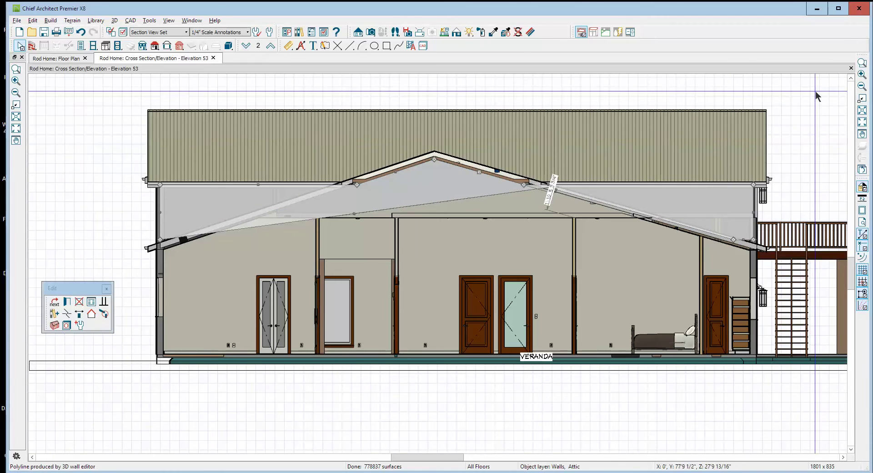
pyautogui.click(862, 64)
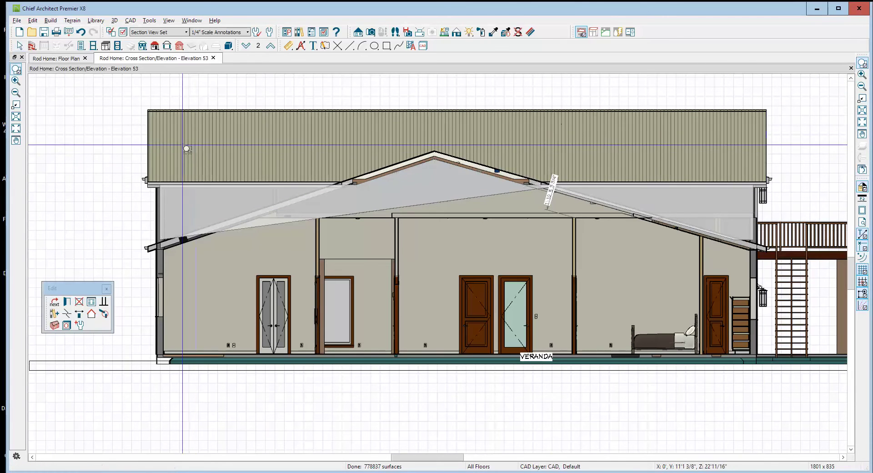
pyautogui.moveTo(100, 145); pyautogui.dragTo(604, 277)
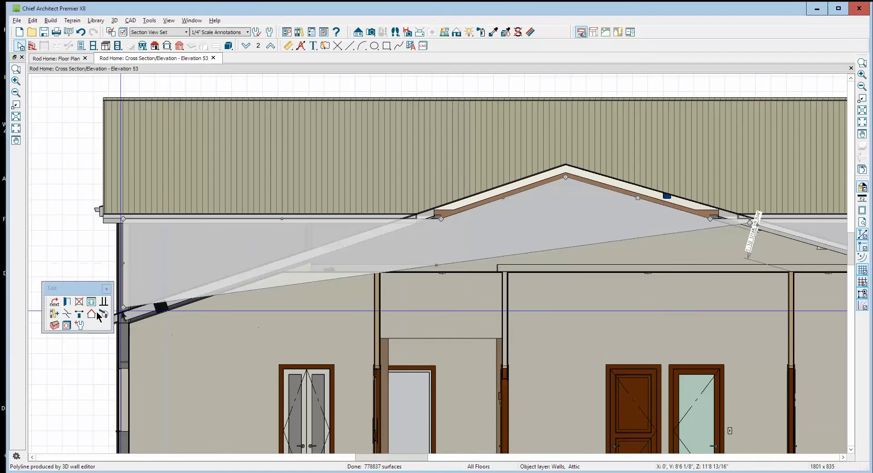
# - Break the attic wall edge, pull the new vertex to the ridge, and lower its top edge under the roof
pyautogui.click(67, 314)
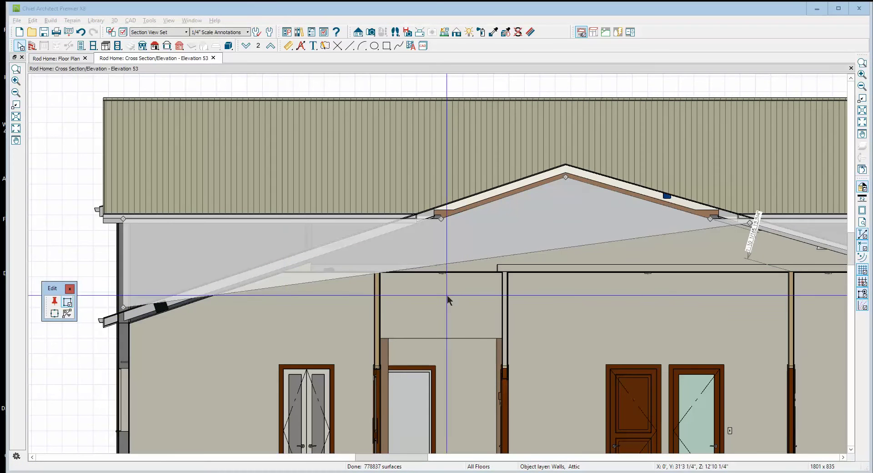
pyautogui.click(577, 248)
pyautogui.moveTo(577, 248); pyautogui.dragTo(566, 173)
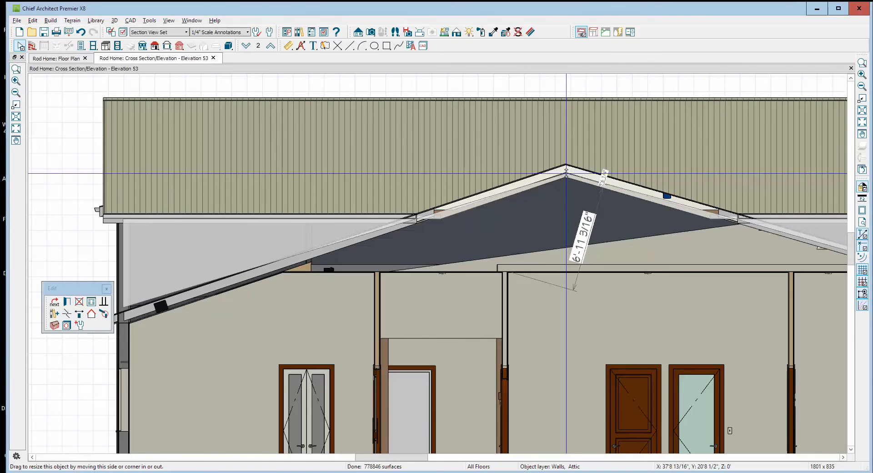
pyautogui.moveTo(566, 172); pyautogui.dragTo(566, 173)
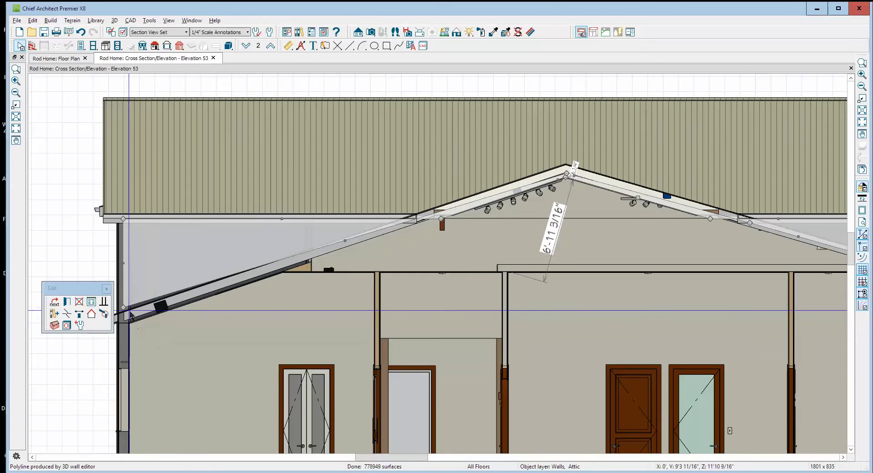
pyautogui.moveTo(122, 308); pyautogui.dragTo(122, 308)
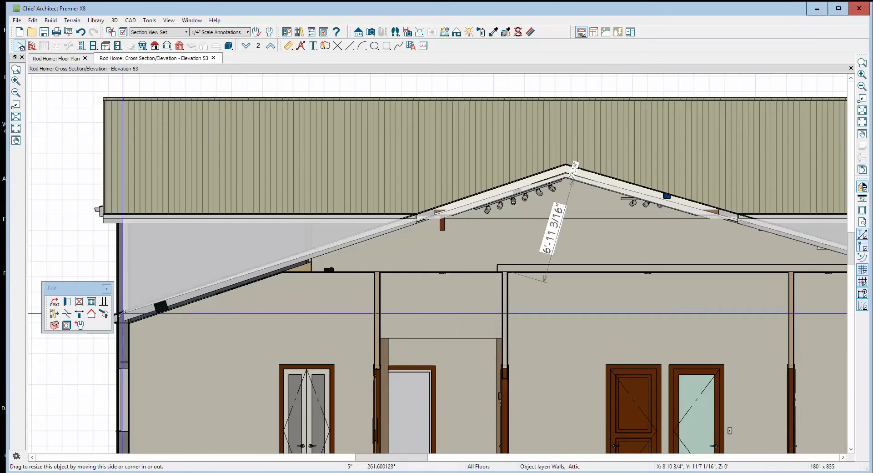
pyautogui.moveTo(121, 315); pyautogui.dragTo(121, 318)
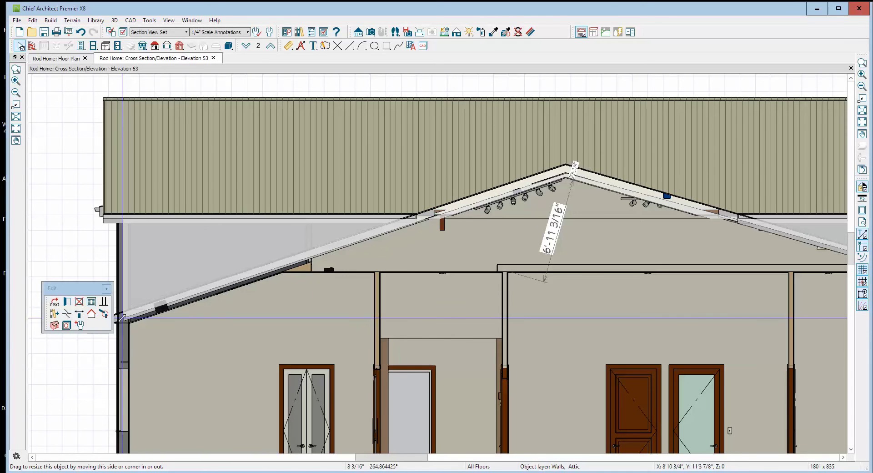
pyautogui.moveTo(122, 318); pyautogui.dragTo(122, 317)
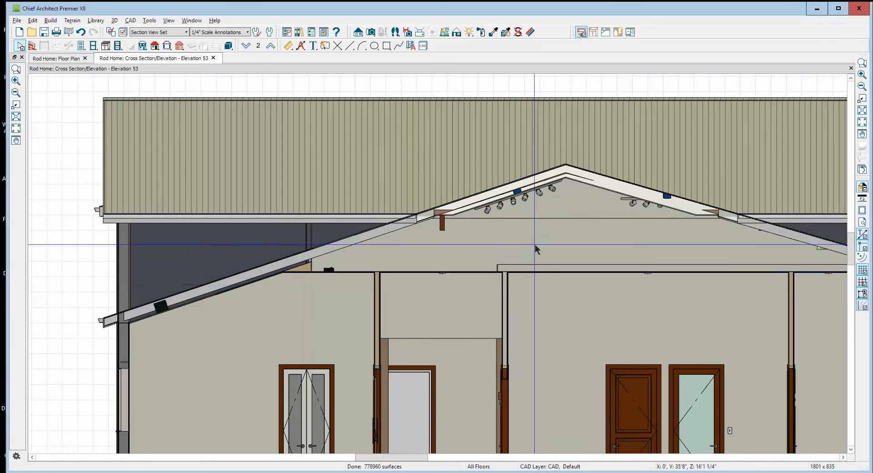
pyautogui.scroll(-5, 512, 208)
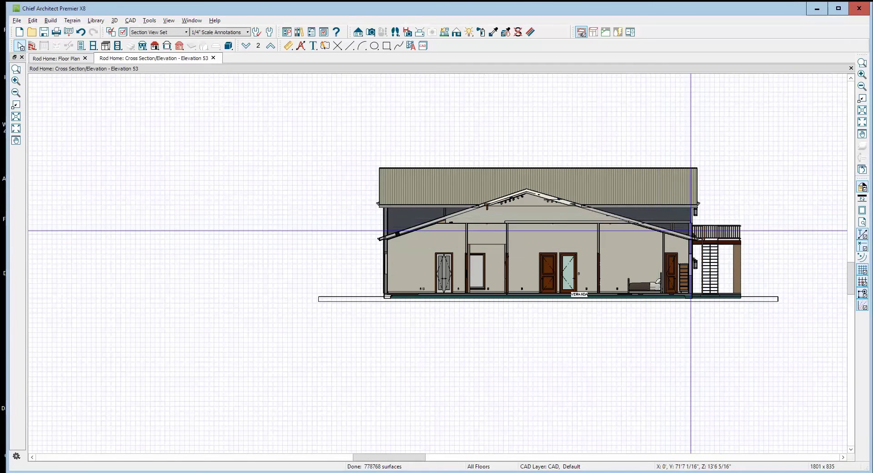
# - Close the elevation and place a Full Camera overview of the whole house, Camera 54
pyautogui.click(850, 68)
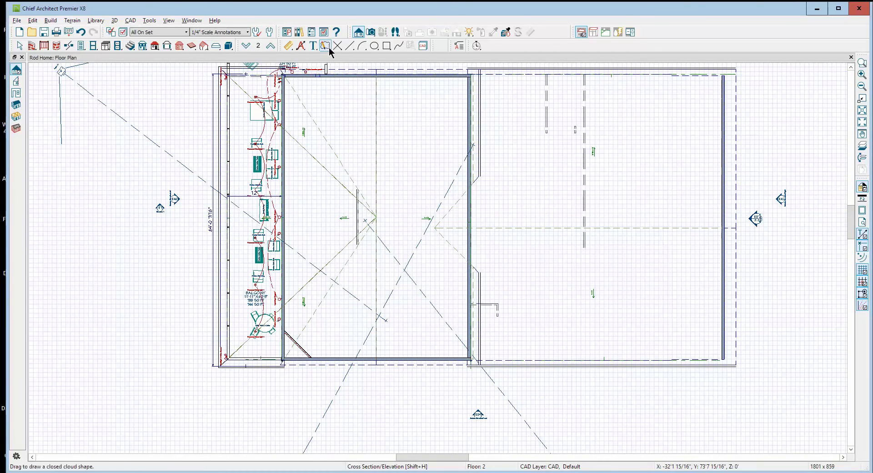
pyautogui.click(371, 32)
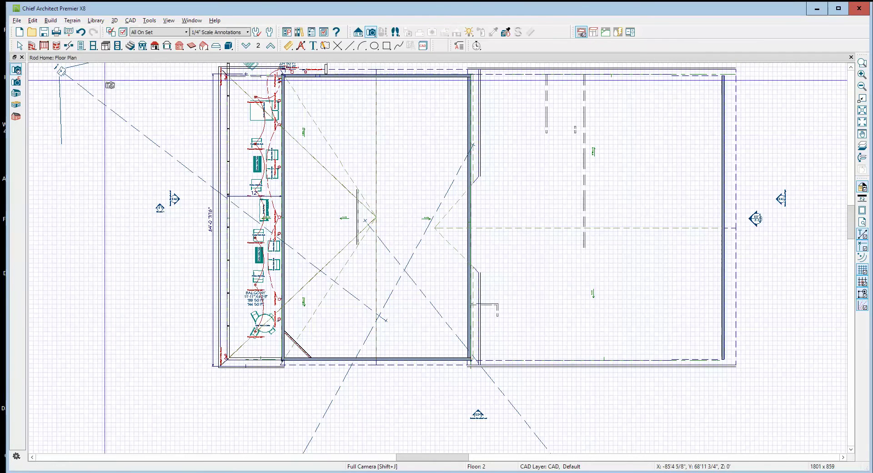
pyautogui.click(22, 121)
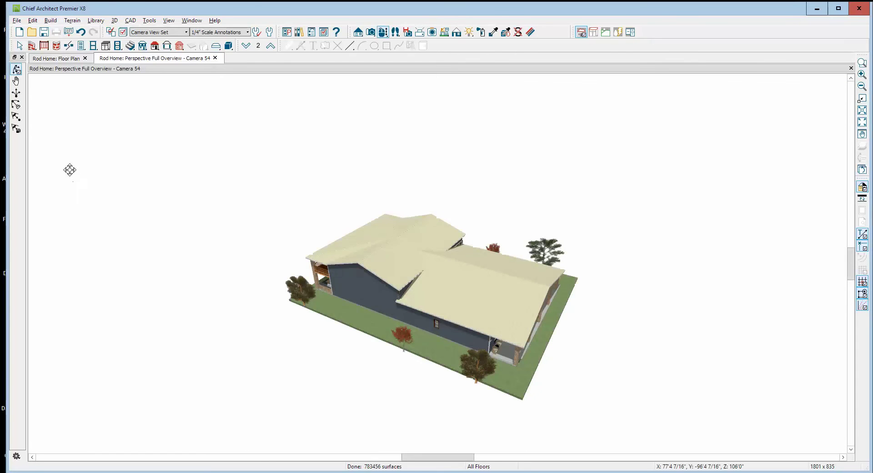
# - Orbit and zoom Camera 54 to frame the roof junction and the stone column wall
pyautogui.moveTo(301, 266); pyautogui.dragTo(245, 257)
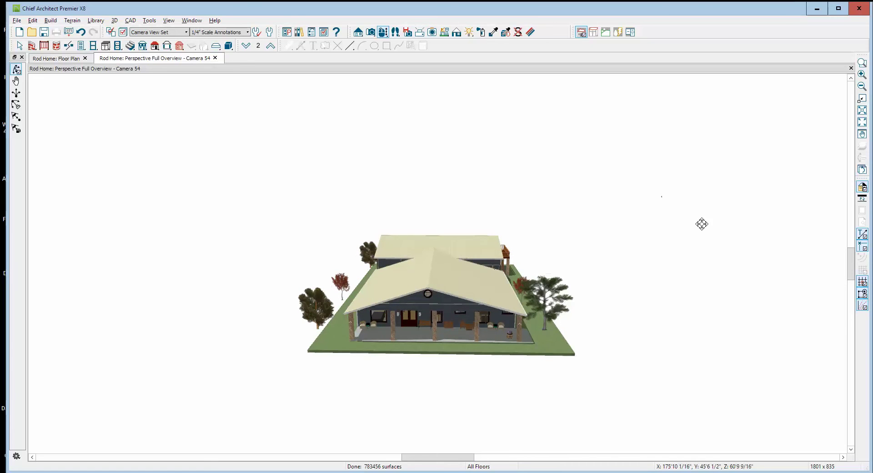
pyautogui.click(863, 64)
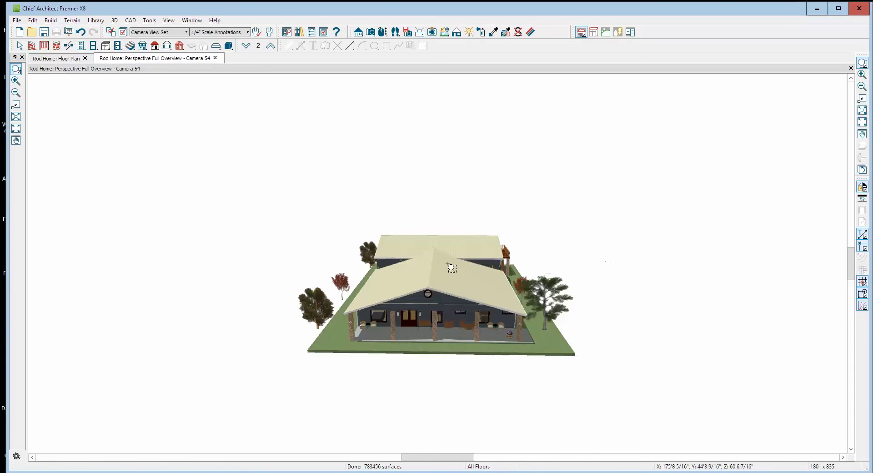
pyautogui.moveTo(448, 247); pyautogui.dragTo(514, 297)
pyautogui.press('space')
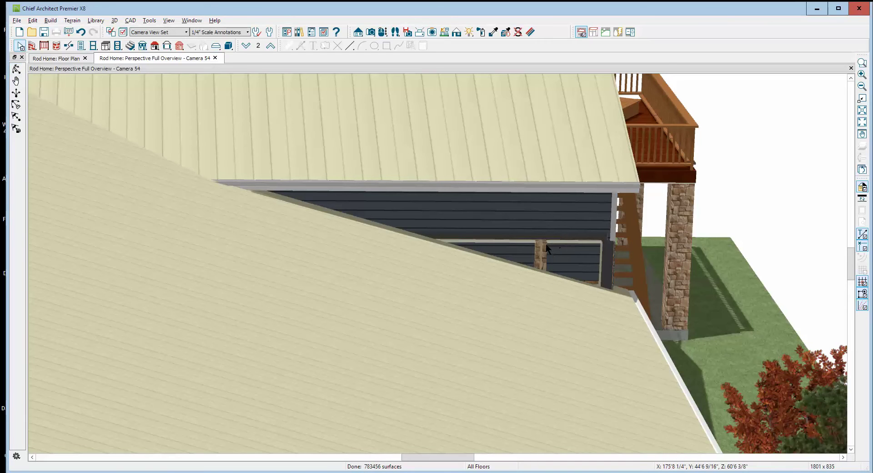
pyautogui.click(543, 259)
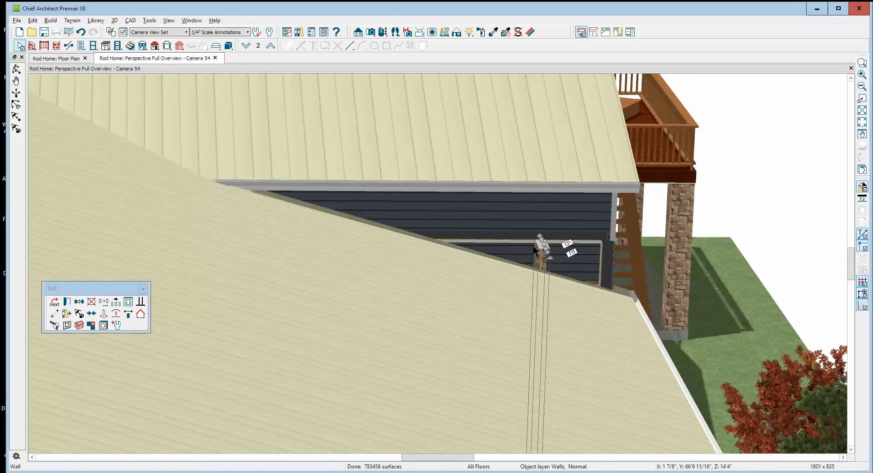
pyautogui.press('Escape')
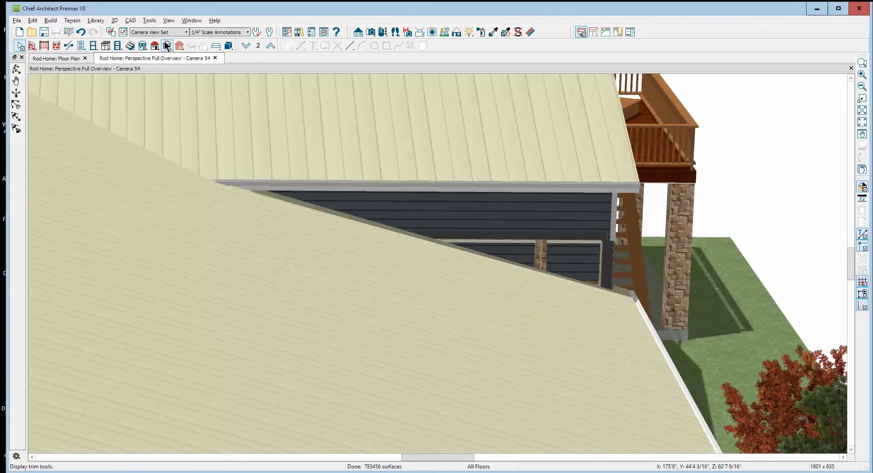
pyautogui.click(16, 70)
pyautogui.moveTo(522, 257); pyautogui.dragTo(460, 238)
pyautogui.press('Escape')
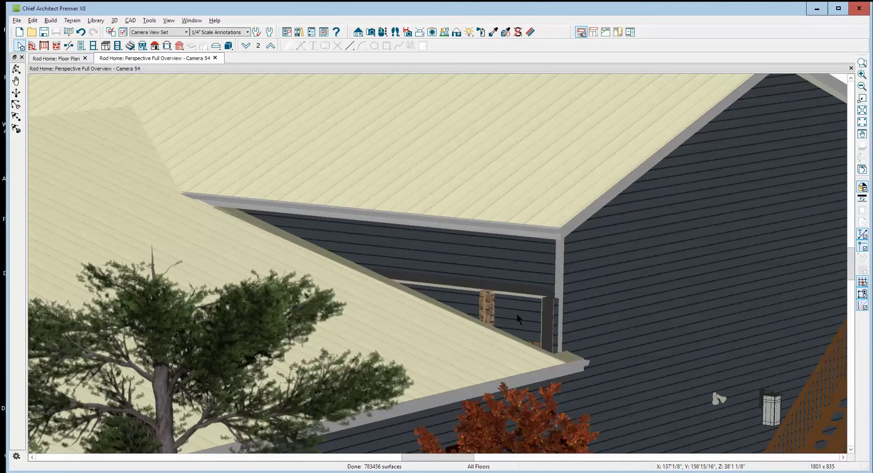
# - Select the stone column's wall segment, pull its top edge down, and delete it
pyautogui.click(490, 294)
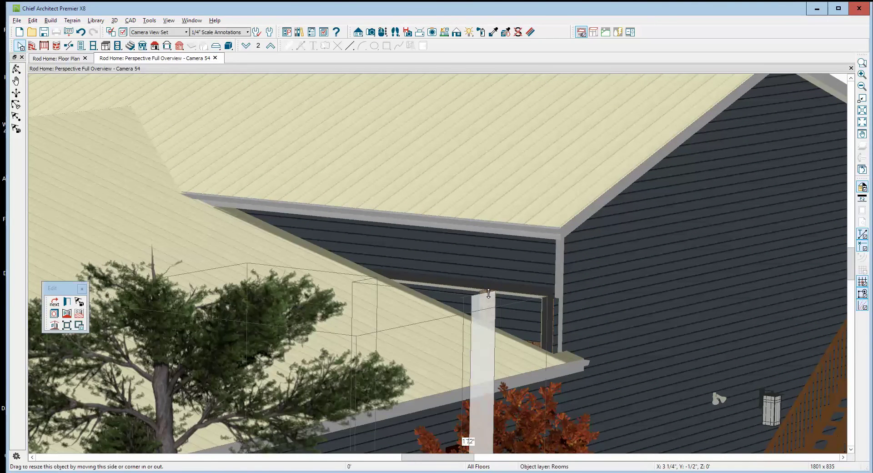
pyautogui.click(490, 294)
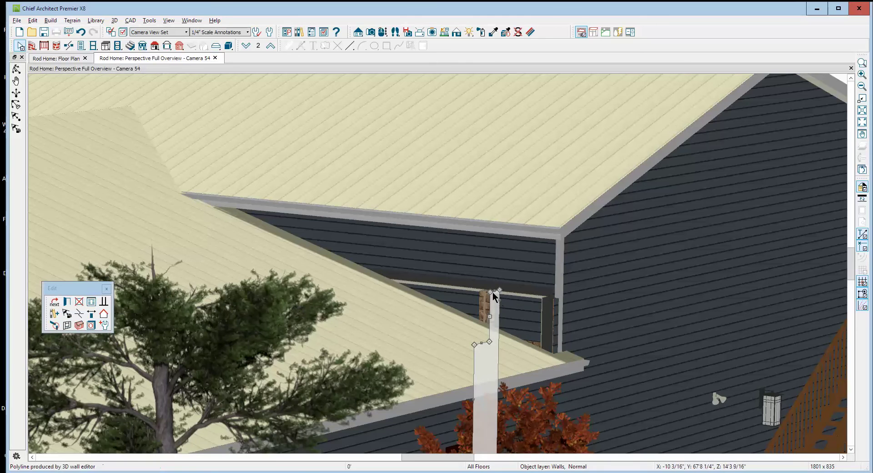
pyautogui.moveTo(496, 289); pyautogui.dragTo(497, 339)
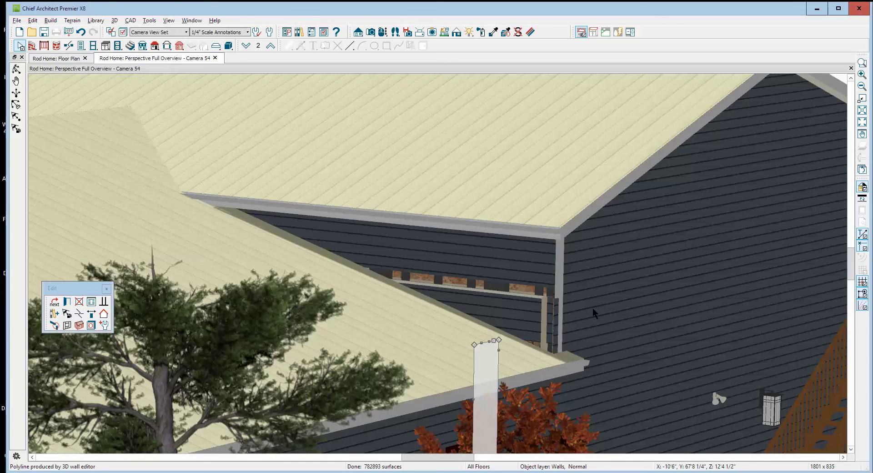
pyautogui.press('Delete')
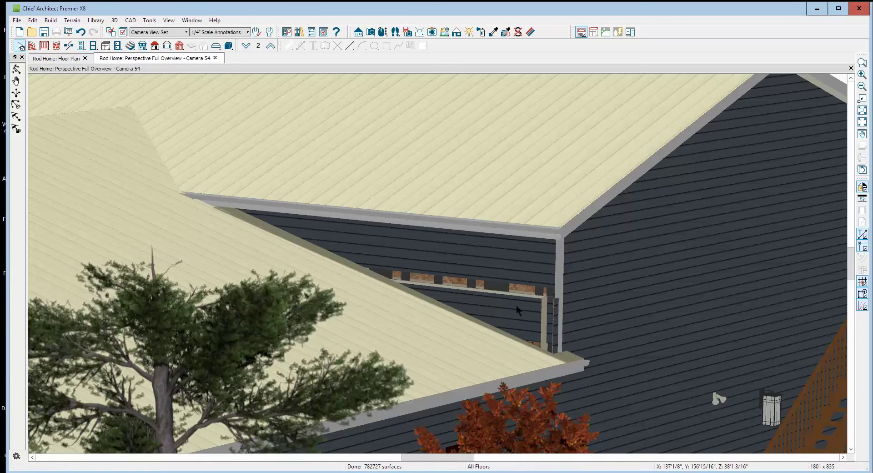
# - Select the attic gable wall between the two roofs
pyautogui.click(517, 305)
pyautogui.press('Escape')
pyautogui.click(516, 305)
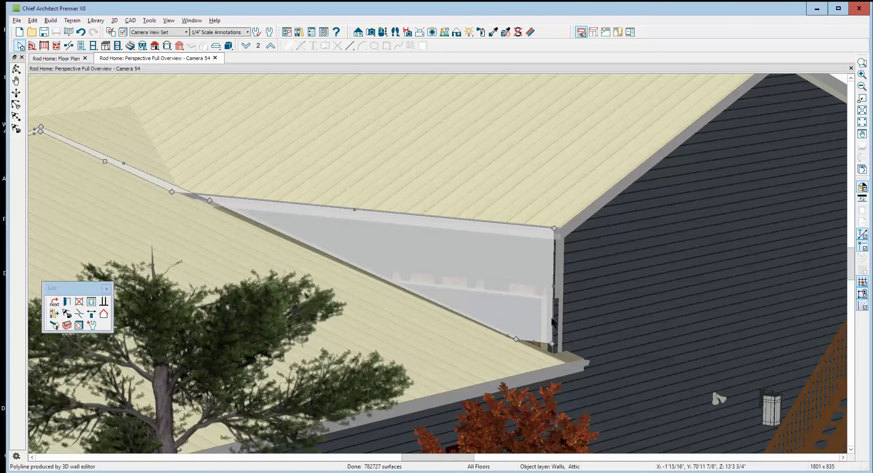
pyautogui.press('Delete')
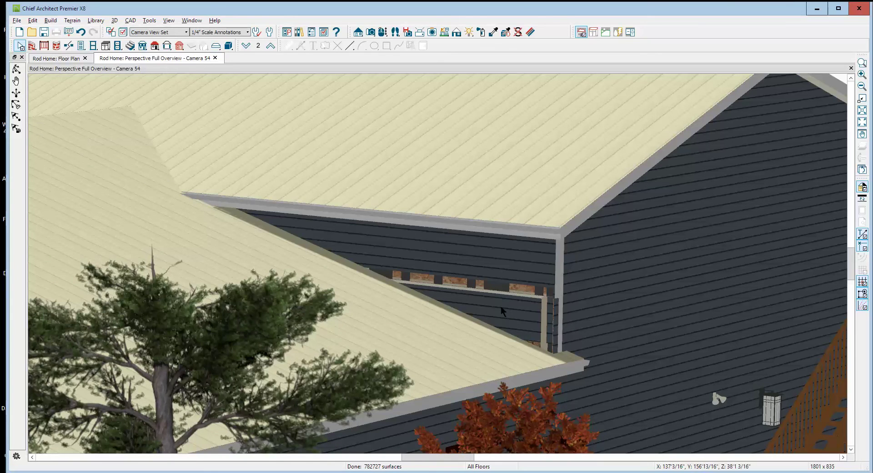
pyautogui.hotkey('ctrl', 'Tab')
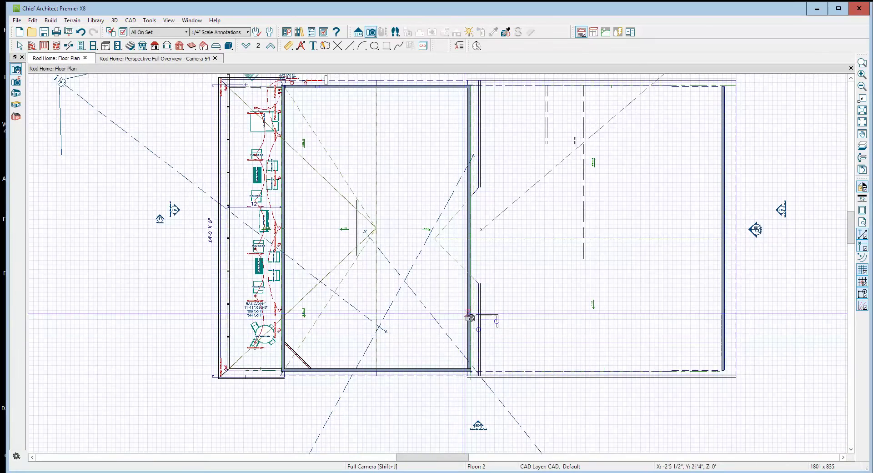
pyautogui.scroll(3, 470, 319)
pyautogui.press('space')
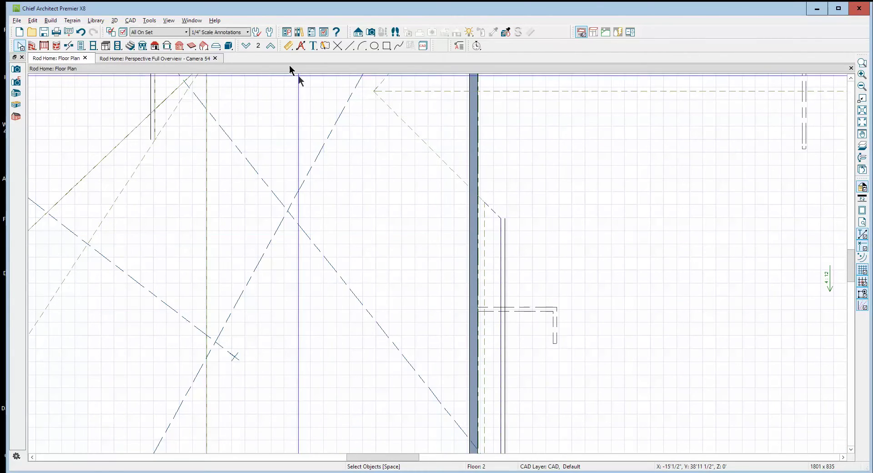
pyautogui.click(246, 46)
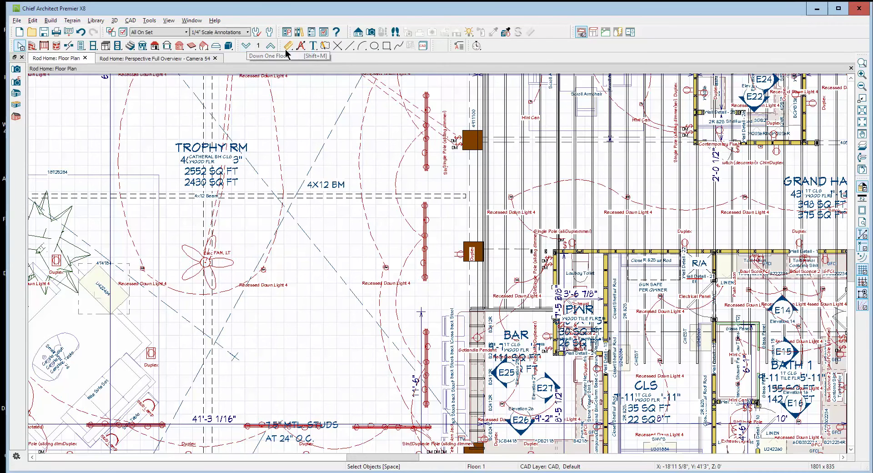
pyautogui.click(271, 46)
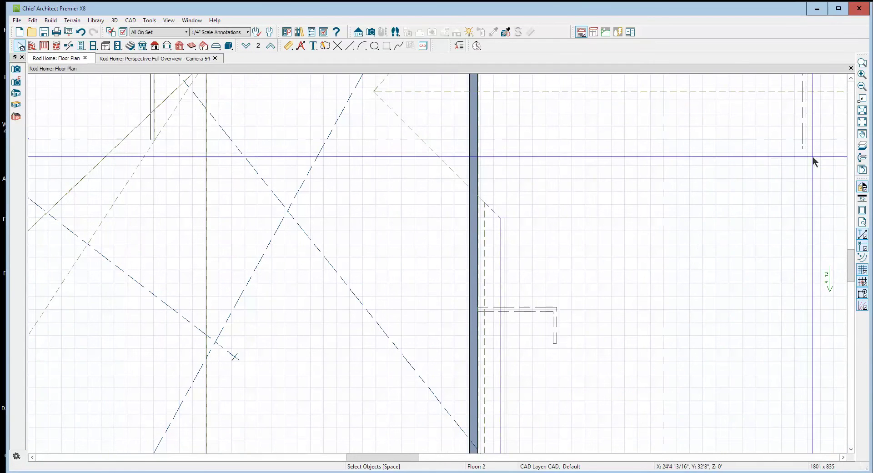
pyautogui.click(862, 146)
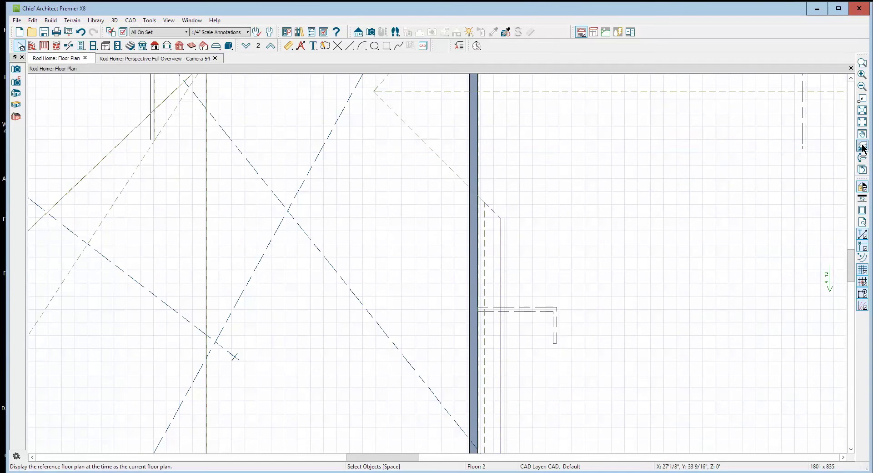
pyautogui.click(474, 309)
pyautogui.scroll(-2, 532, 227)
pyautogui.scroll(-1, 536, 225)
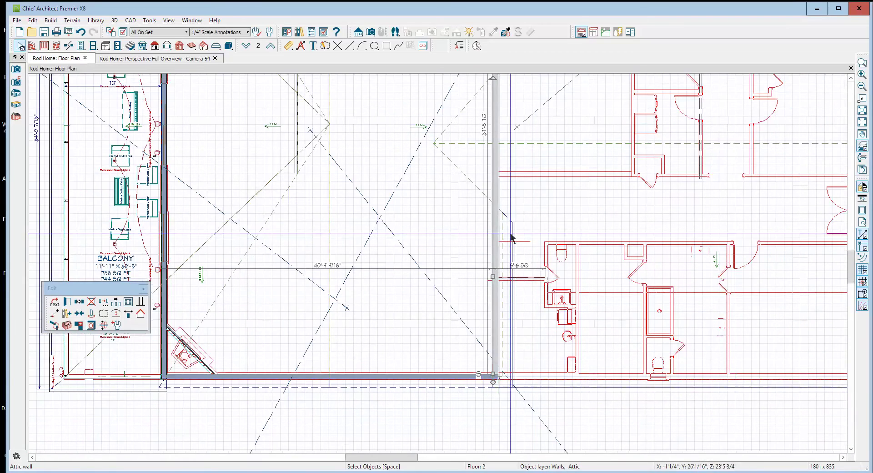
pyautogui.click(78, 302)
pyautogui.press('Escape')
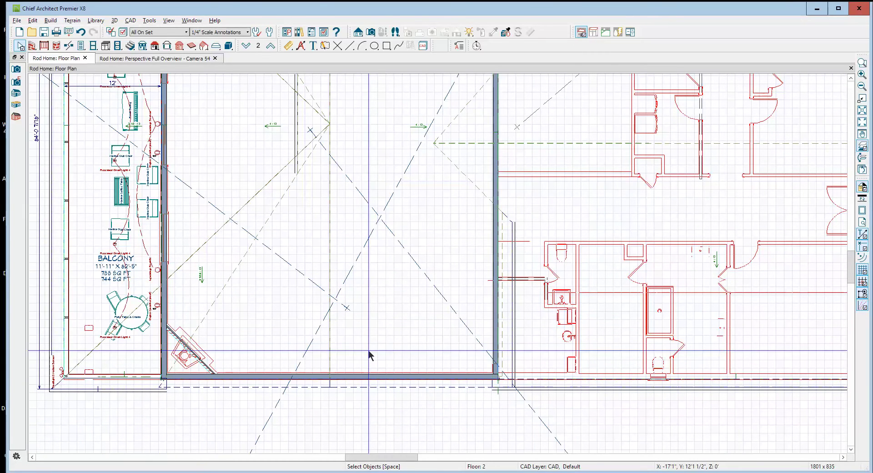
pyautogui.hotkey('ctrl', 'Tab')
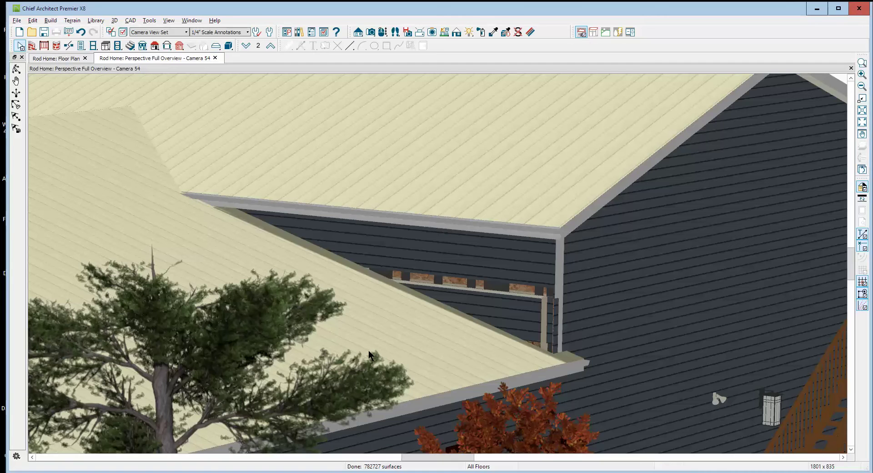
# - Drag the attic gable wall's lower corner down to the lower roof
pyautogui.click(528, 311)
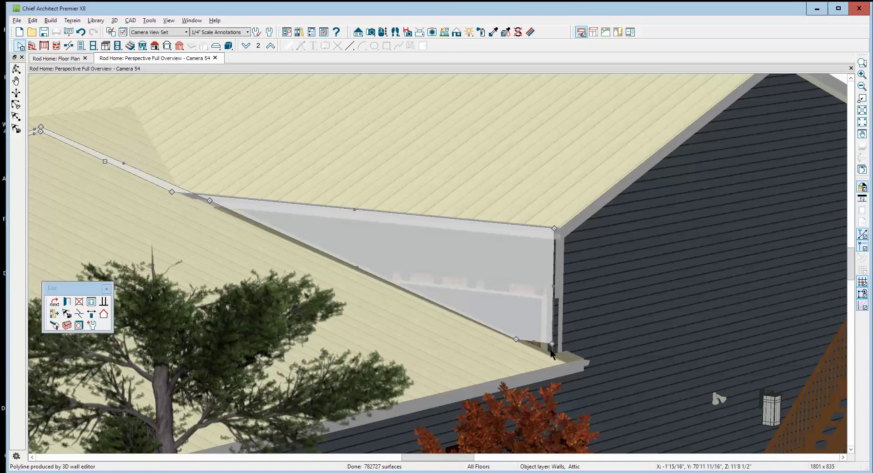
pyautogui.moveTo(552, 346); pyautogui.dragTo(550, 357)
pyautogui.press('Escape')
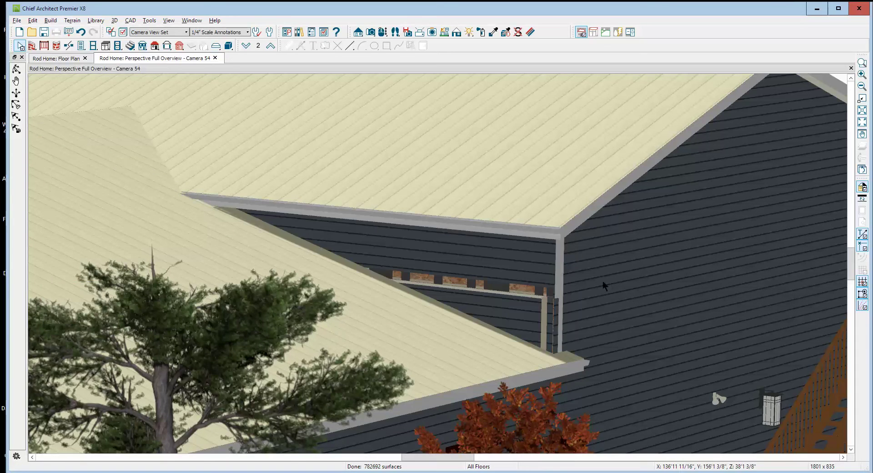
pyautogui.click(560, 270)
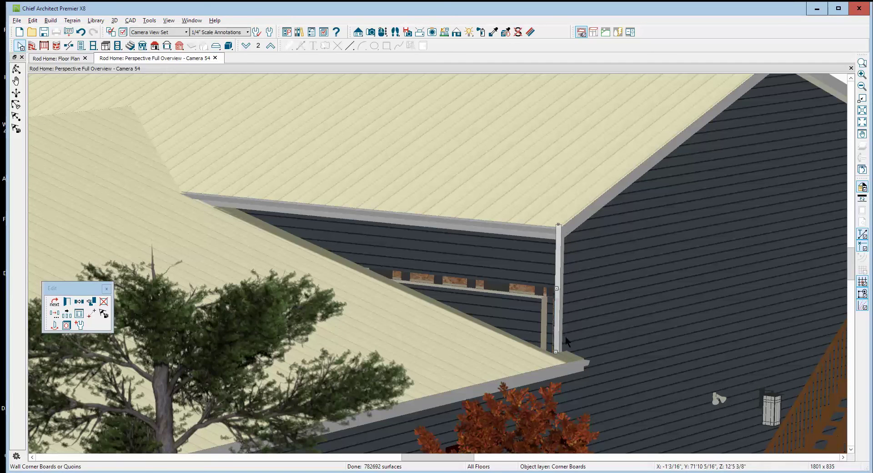
pyautogui.press('Escape')
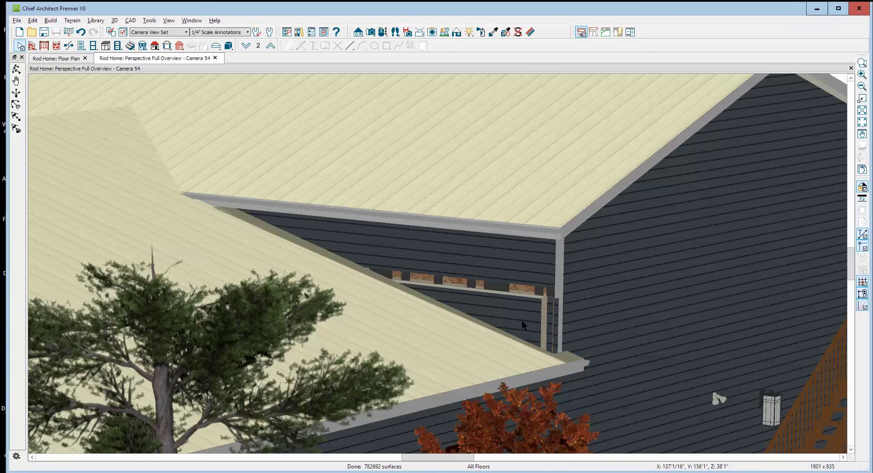
# - Reselect the gable wall and stretch it down to meet the roof line
pyautogui.scroll(3, 470, 336)
pyautogui.scroll(-4, 471, 331)
pyautogui.scroll(2, 477, 305)
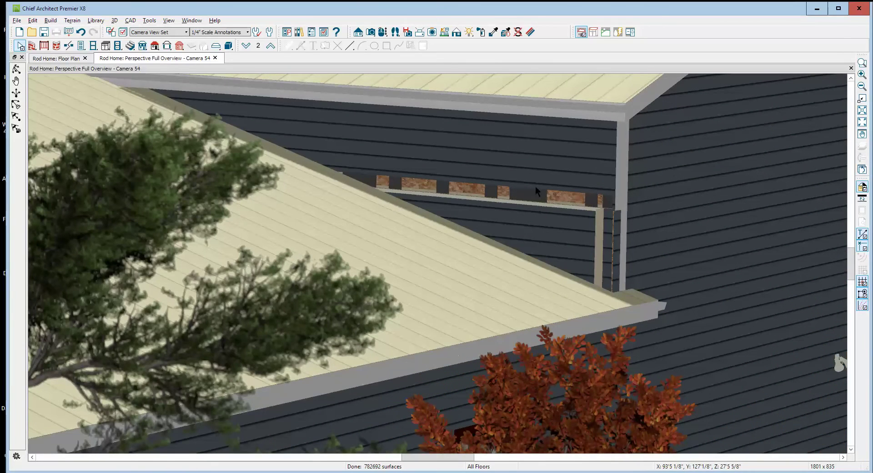
pyautogui.click(539, 163)
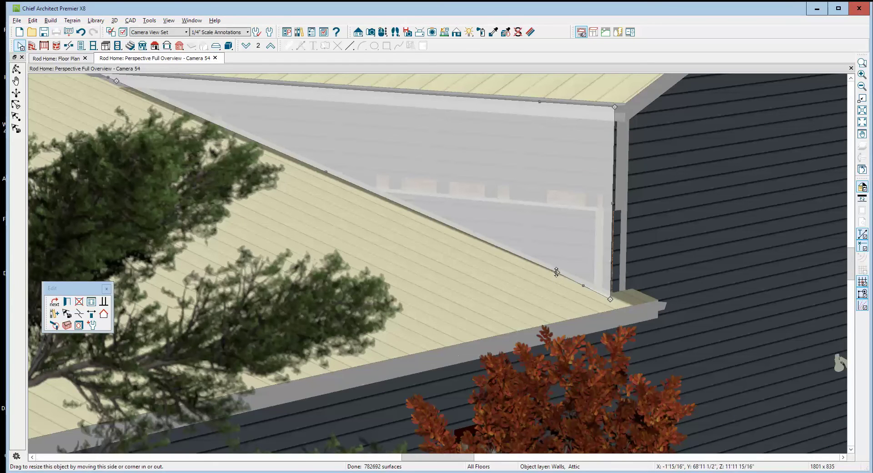
pyautogui.moveTo(557, 271); pyautogui.dragTo(610, 298)
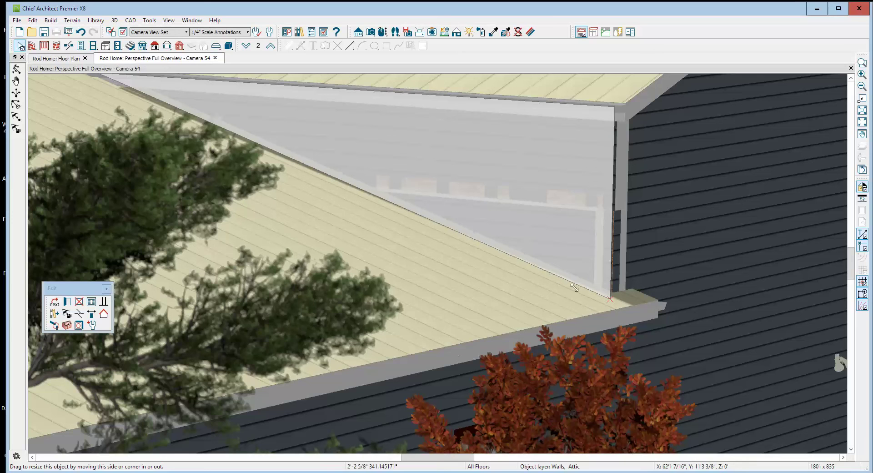
pyautogui.moveTo(574, 287); pyautogui.dragTo(575, 288)
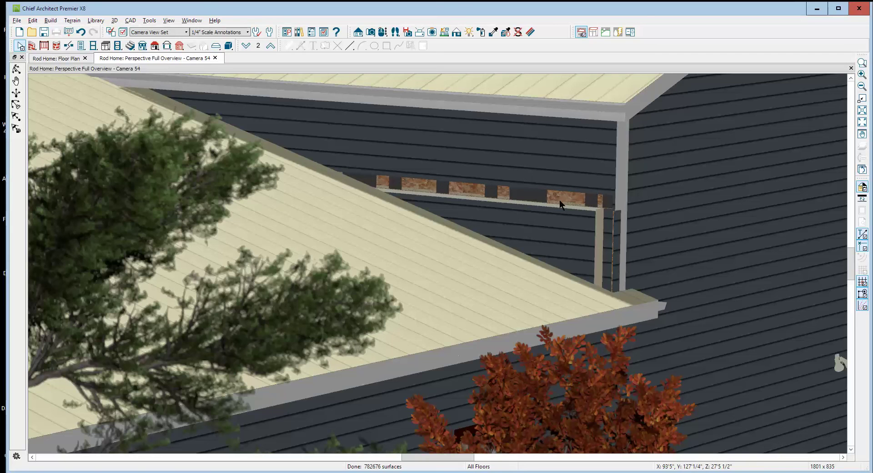
# - Lower the invisible wall's top in the roof valley so it no longer shows above the lower roof
pyautogui.click(863, 110)
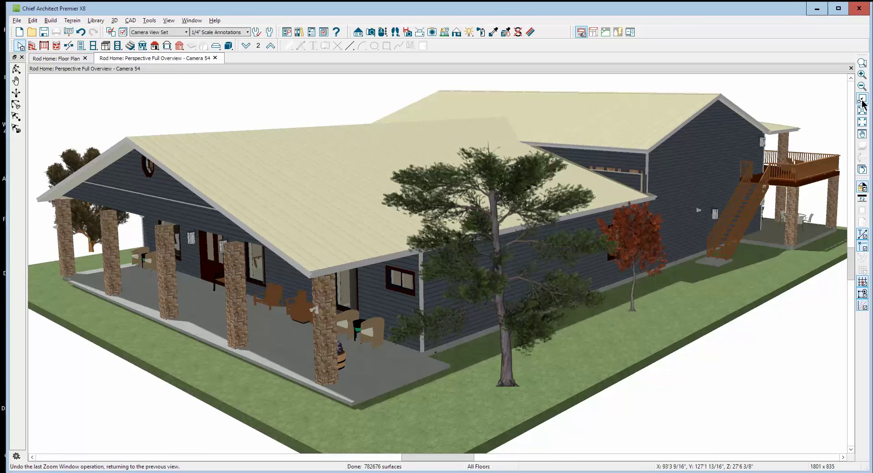
pyautogui.click(862, 86)
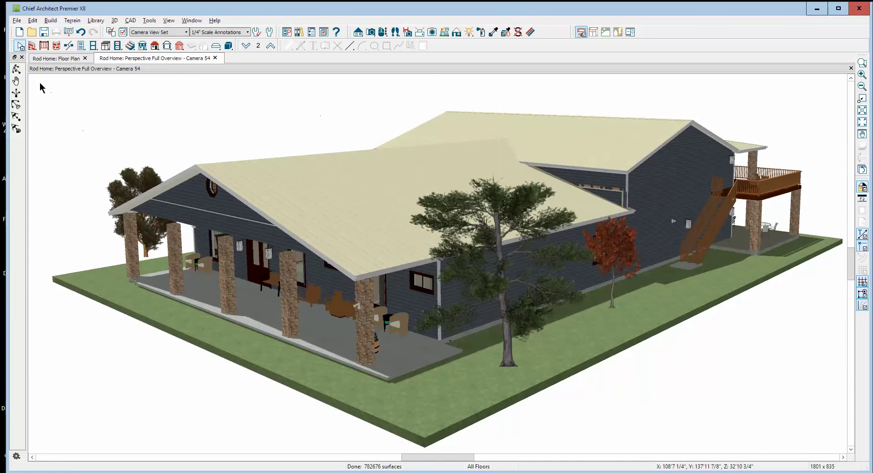
pyautogui.click(16, 69)
pyautogui.moveTo(228, 208); pyautogui.dragTo(357, 215)
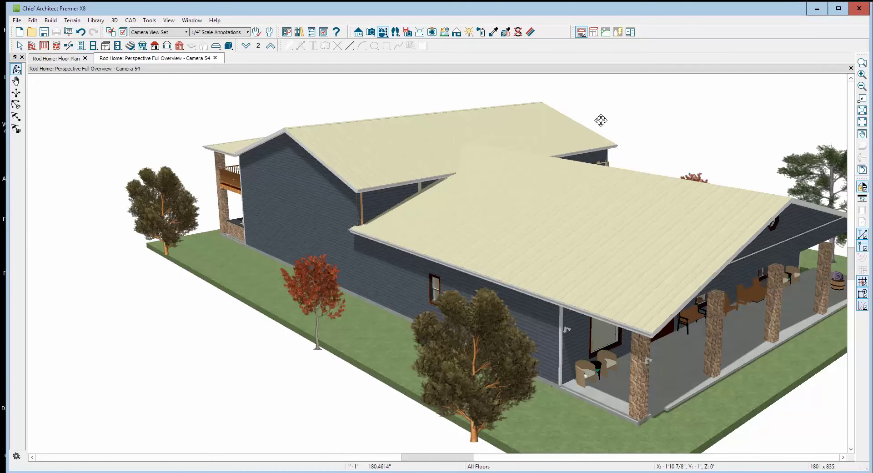
pyautogui.click(863, 65)
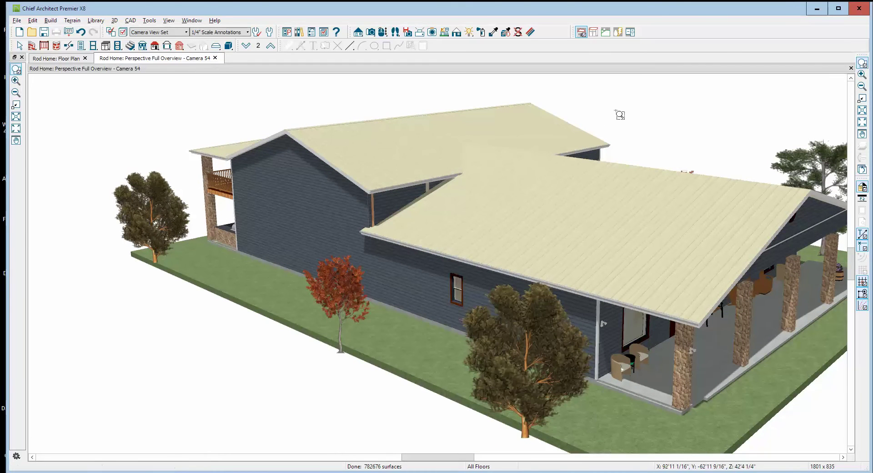
pyautogui.moveTo(336, 169); pyautogui.dragTo(476, 254)
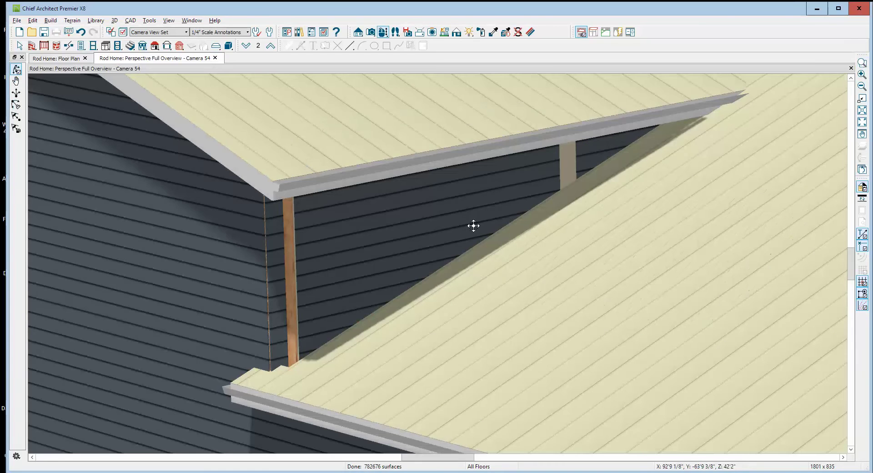
pyautogui.press('space')
pyautogui.click(570, 172)
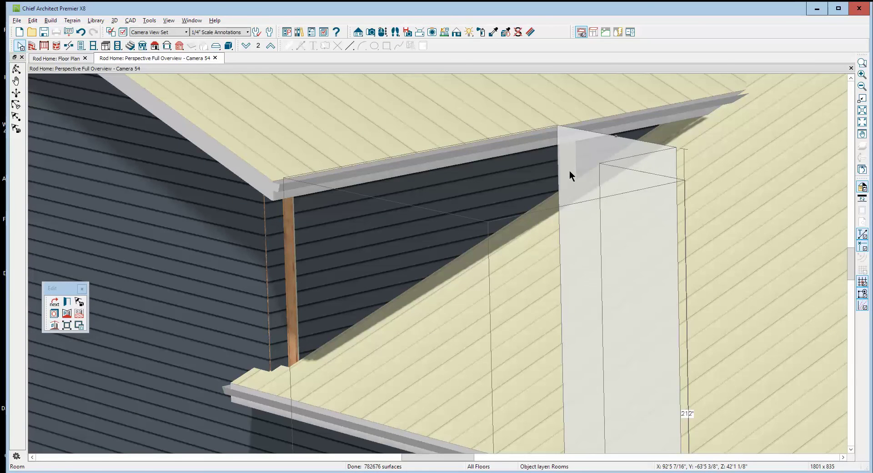
pyautogui.press('Tab')
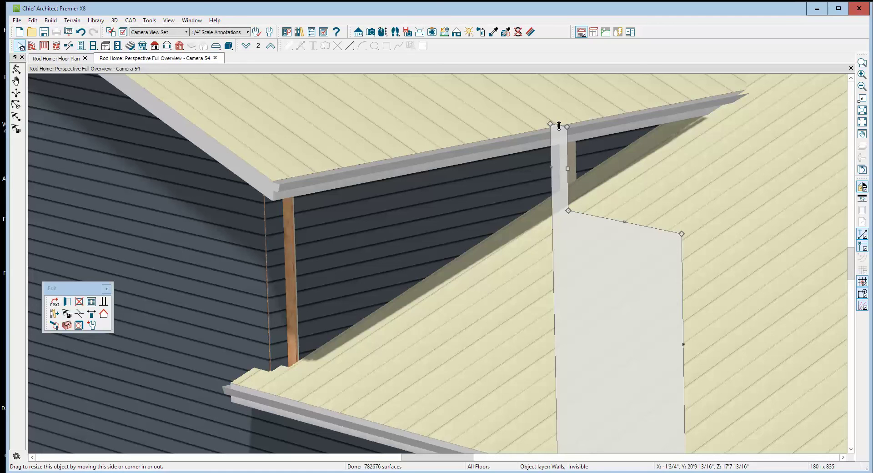
pyautogui.moveTo(559, 126); pyautogui.dragTo(555, 206)
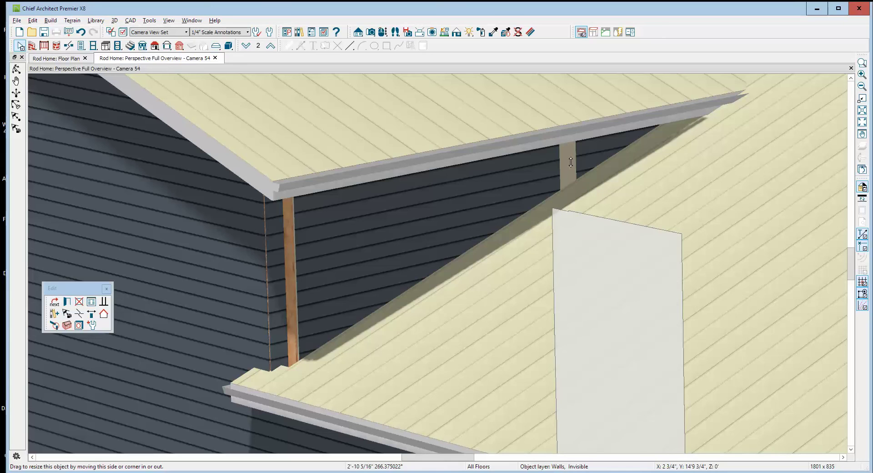
pyautogui.moveTo(571, 162); pyautogui.dragTo(571, 165)
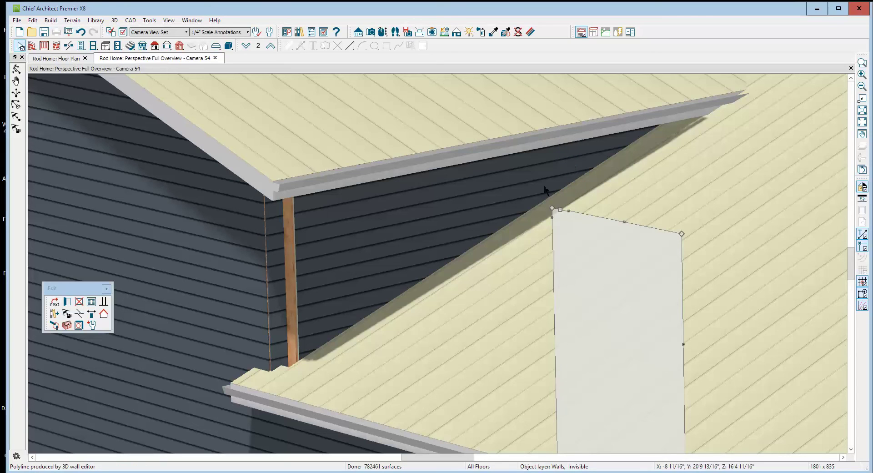
pyautogui.press('Escape')
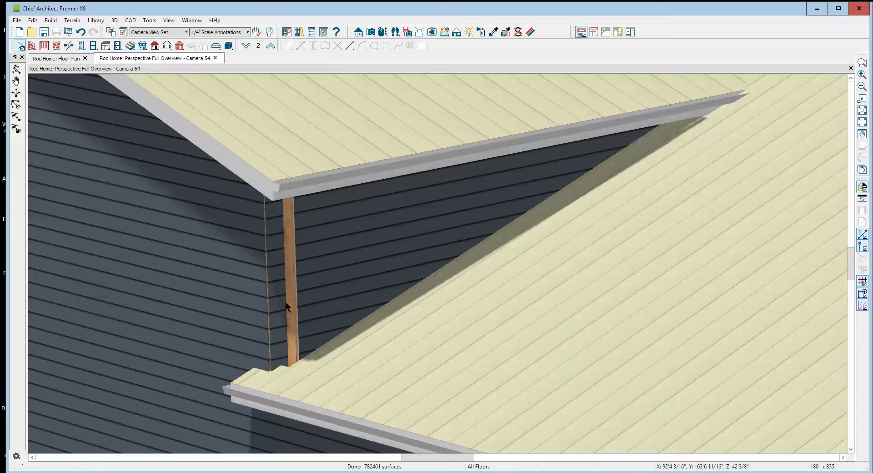
pyautogui.click(292, 261)
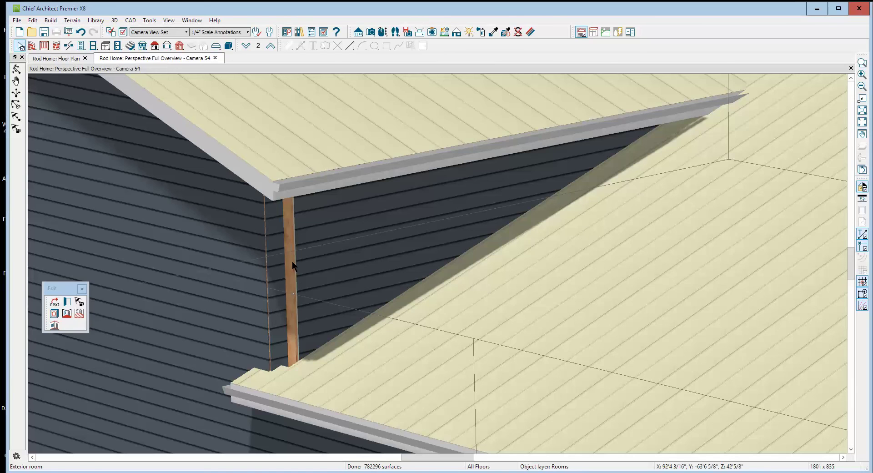
pyautogui.press('Tab')
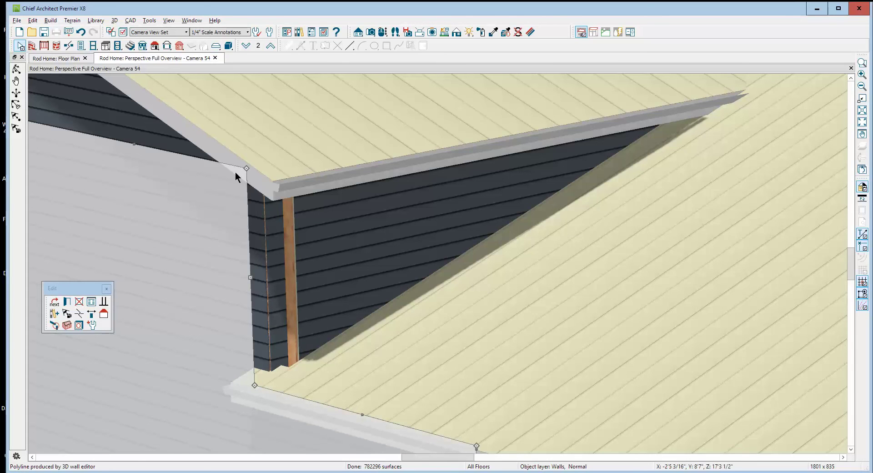
pyautogui.click(66, 304)
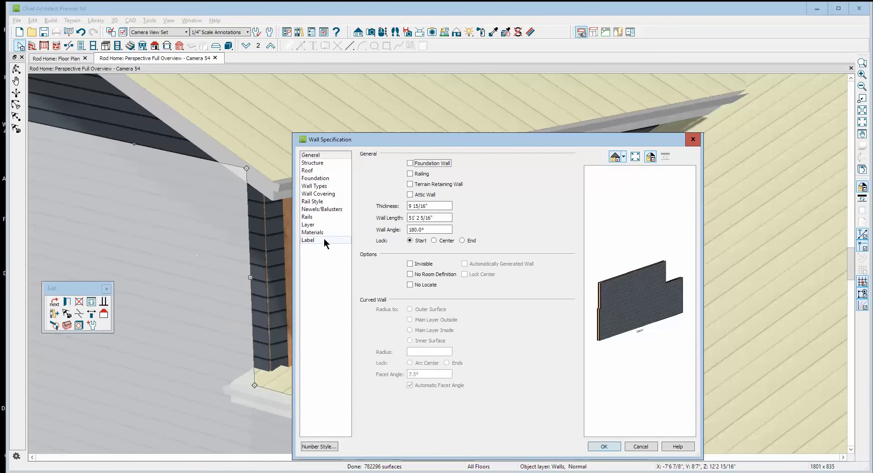
pyautogui.click(310, 156)
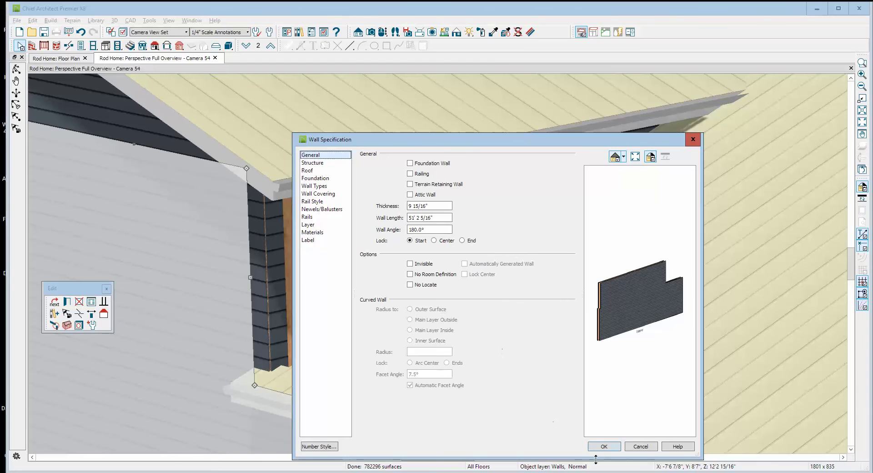
pyautogui.click(641, 446)
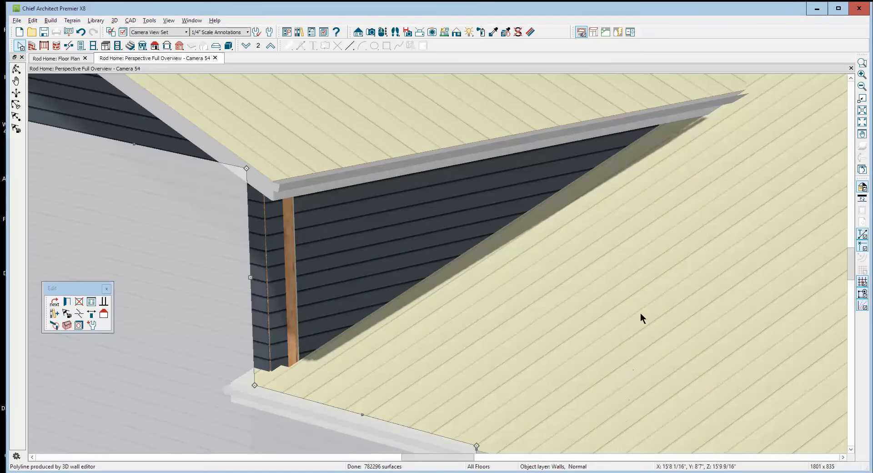
# - Drop the side wall's top edge and extend the gable attic wall's bottom down to close the gap
pyautogui.press('Left')
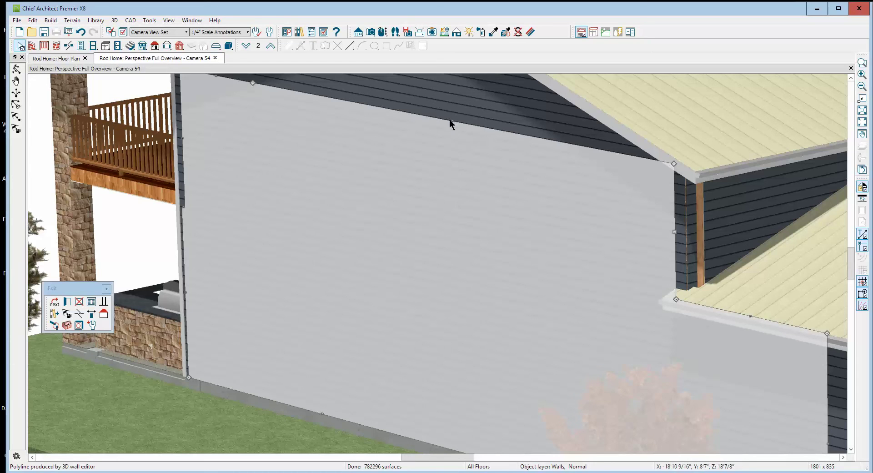
pyautogui.moveTo(449, 124); pyautogui.dragTo(691, 302)
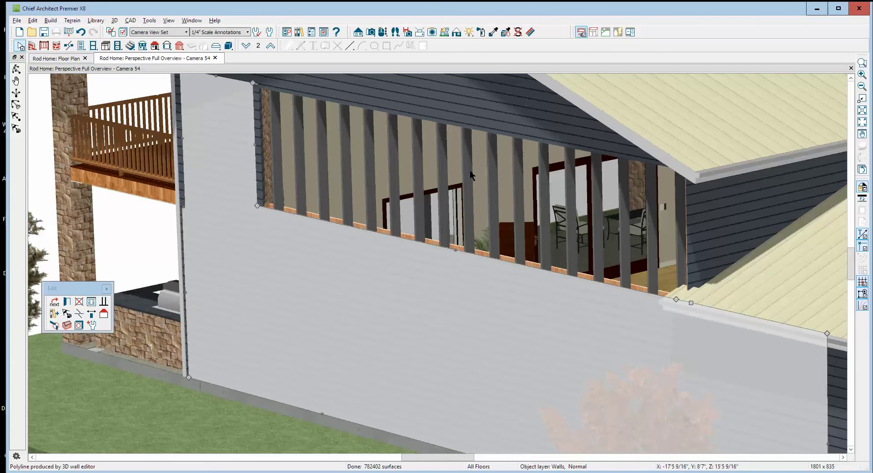
pyautogui.click(499, 111)
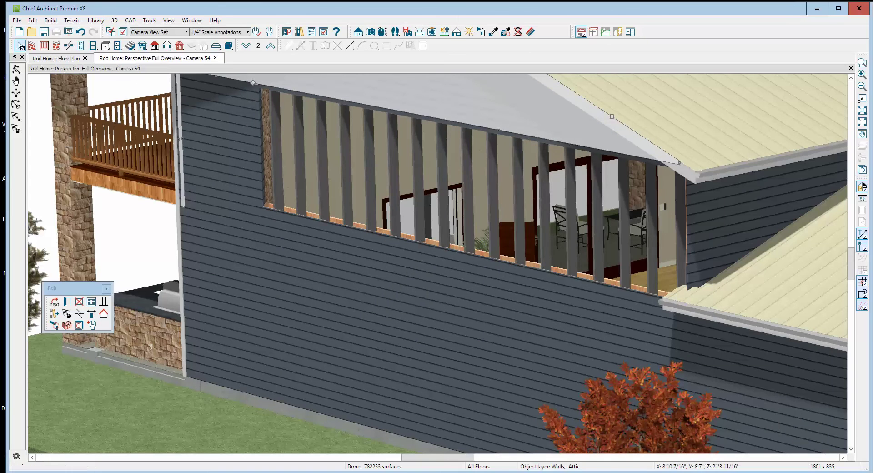
pyautogui.click(862, 86)
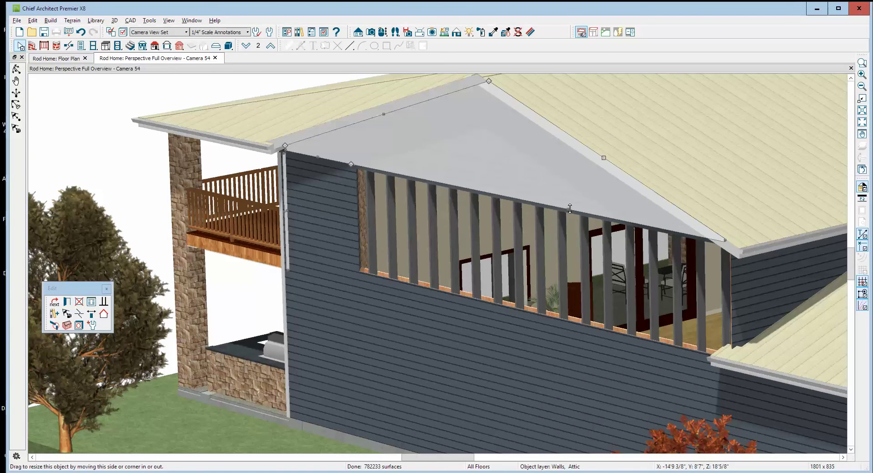
pyautogui.moveTo(571, 208); pyautogui.dragTo(565, 321)
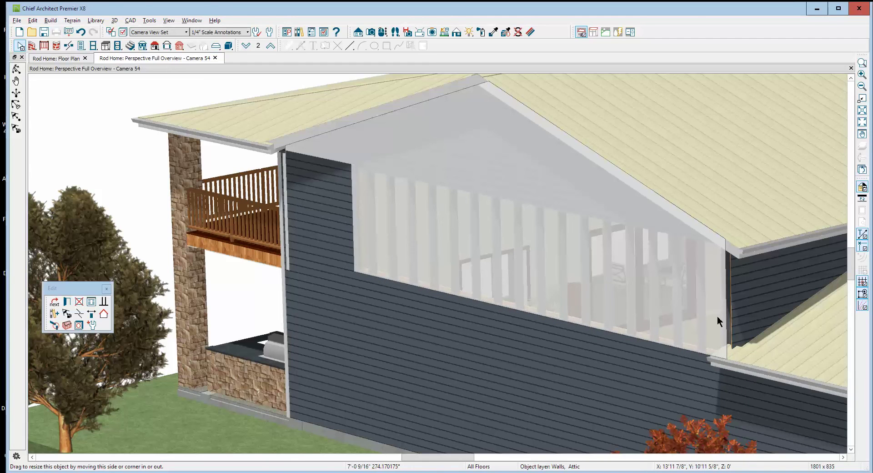
pyautogui.moveTo(717, 316); pyautogui.dragTo(717, 315)
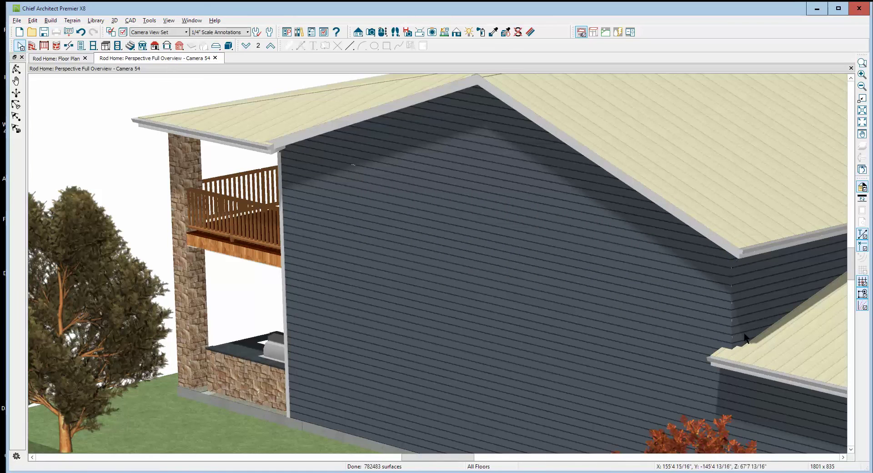
# - Drag the lower roof plane's corner edge about 6 3/4" toward the gable wall corner
pyautogui.scroll(5, 750, 363)
pyautogui.scroll(-2, 747, 356)
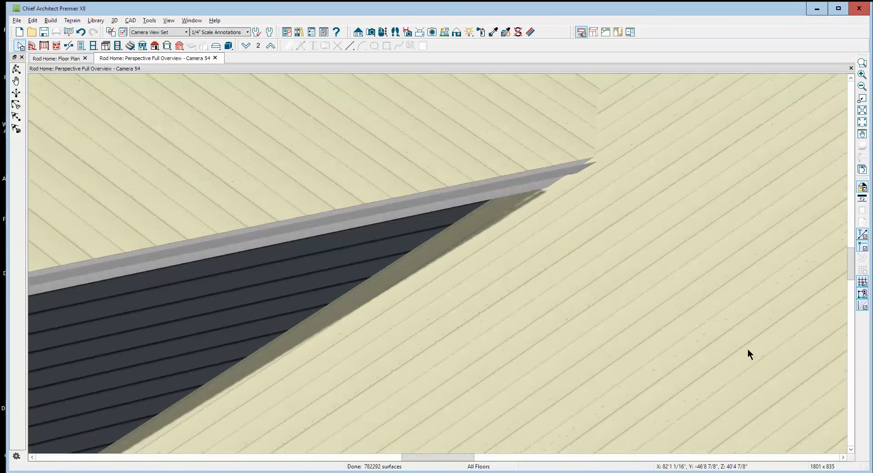
pyautogui.scroll(-5, 747, 348)
pyautogui.scroll(4, 803, 337)
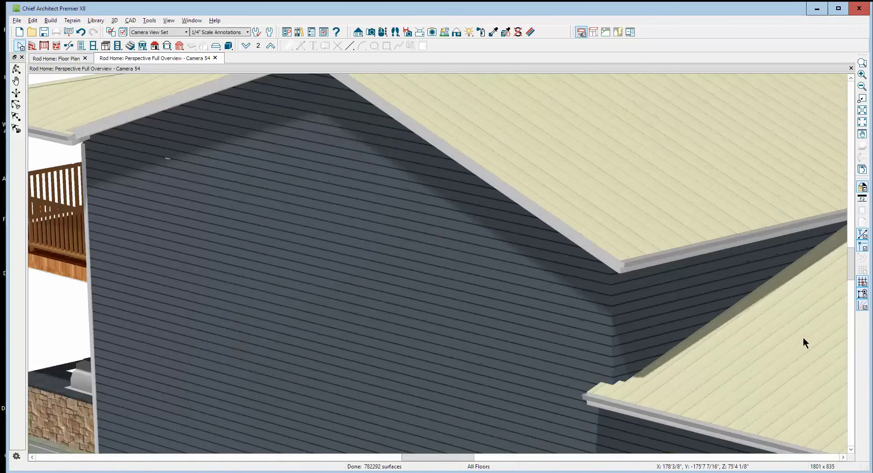
pyautogui.click(624, 388)
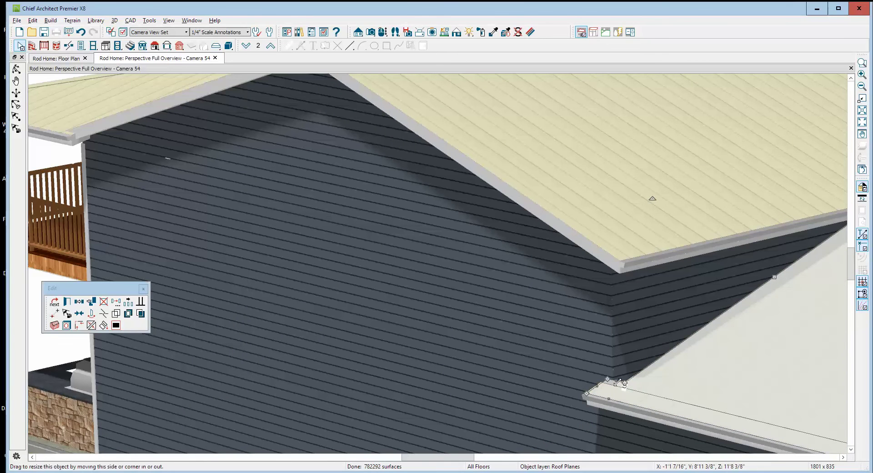
pyautogui.moveTo(616, 382); pyautogui.dragTo(613, 387)
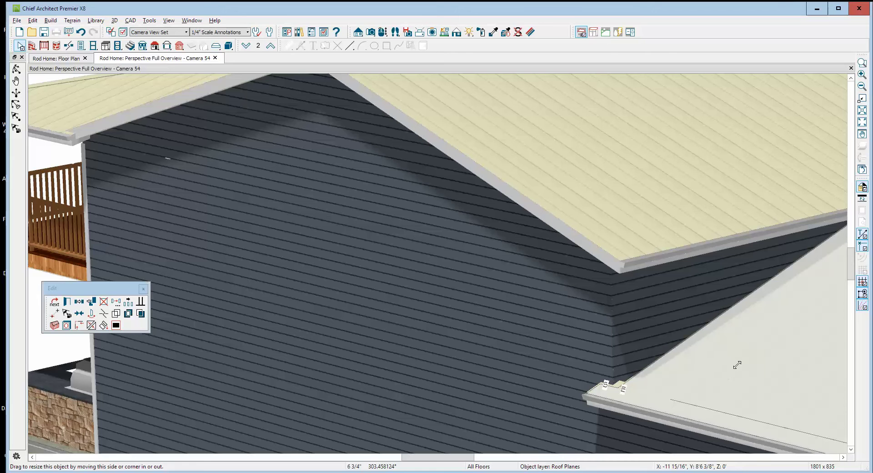
# - Finish resizing the lower roof plane, then reframe the whole house in Camera 54
pyautogui.moveTo(737, 365); pyautogui.dragTo(737, 369)
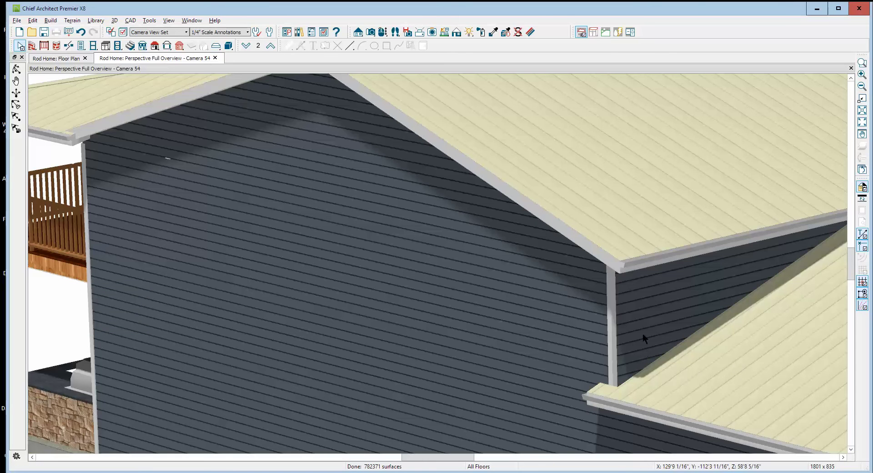
pyautogui.scroll(-3, 536, 262)
pyautogui.press('Left')
pyautogui.press('Left')
pyautogui.press('Left')
pyautogui.press('Left')
pyautogui.press('Left')
pyautogui.press('Left')
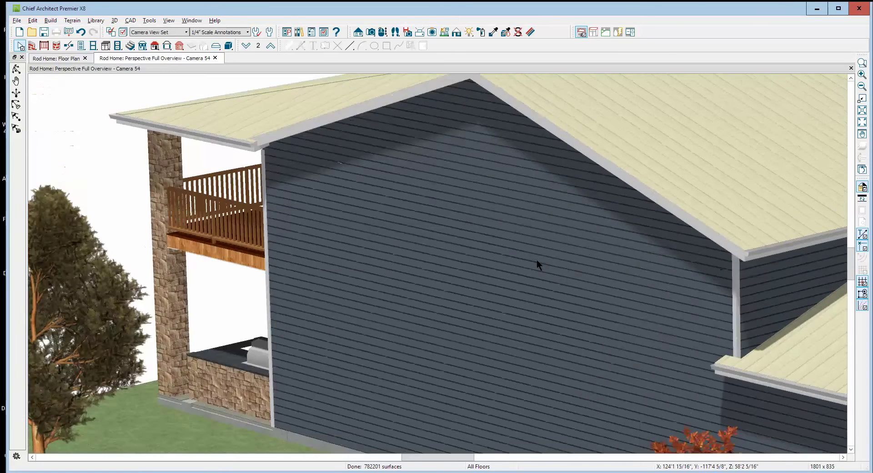
pyautogui.click(862, 89)
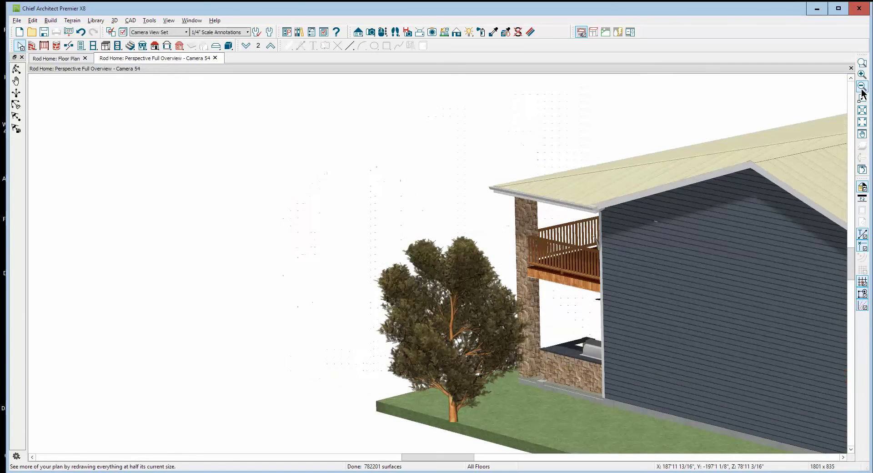
pyautogui.click(863, 124)
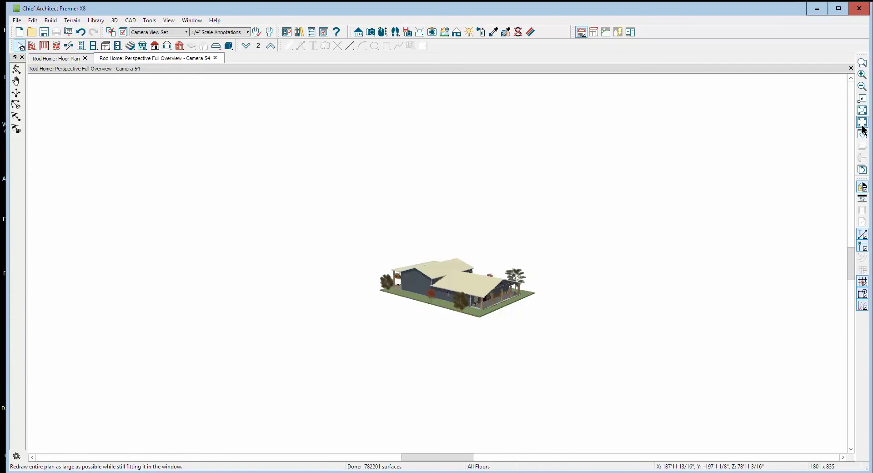
pyautogui.click(863, 64)
pyautogui.moveTo(374, 250); pyautogui.dragTo(523, 338)
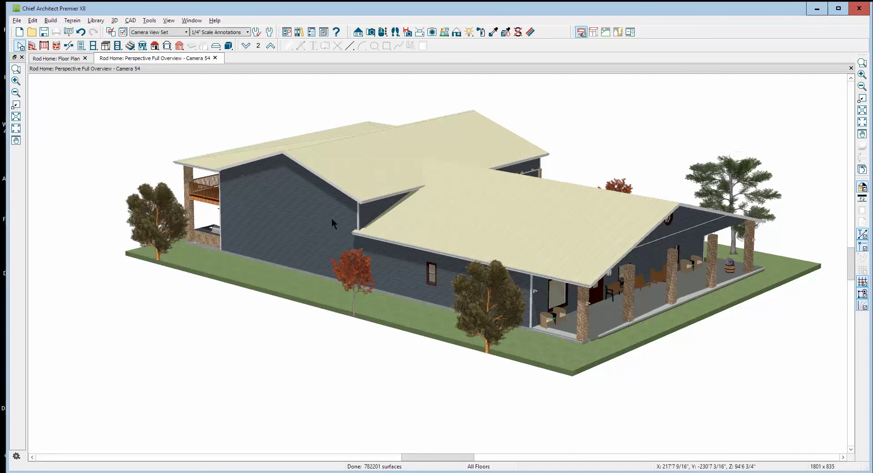
# - Orbit the house around so the front porch side faces the viewer
pyautogui.click(21, 46)
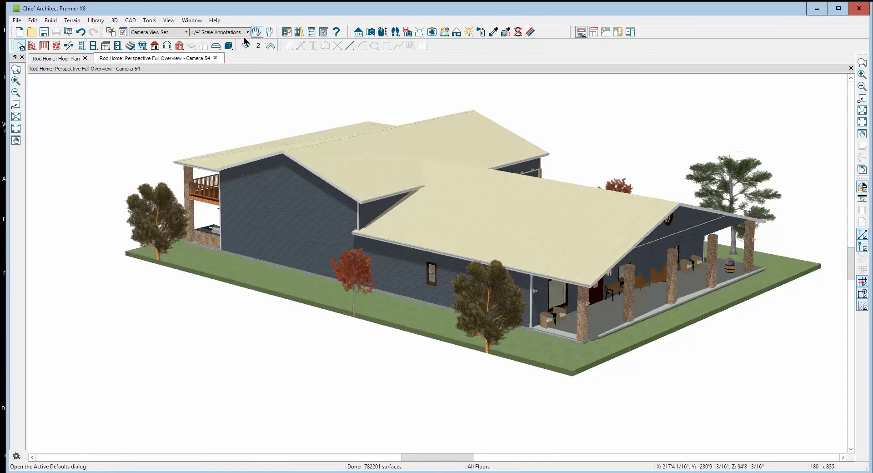
pyautogui.click(383, 35)
pyautogui.moveTo(544, 219); pyautogui.dragTo(592, 196)
pyautogui.click(863, 64)
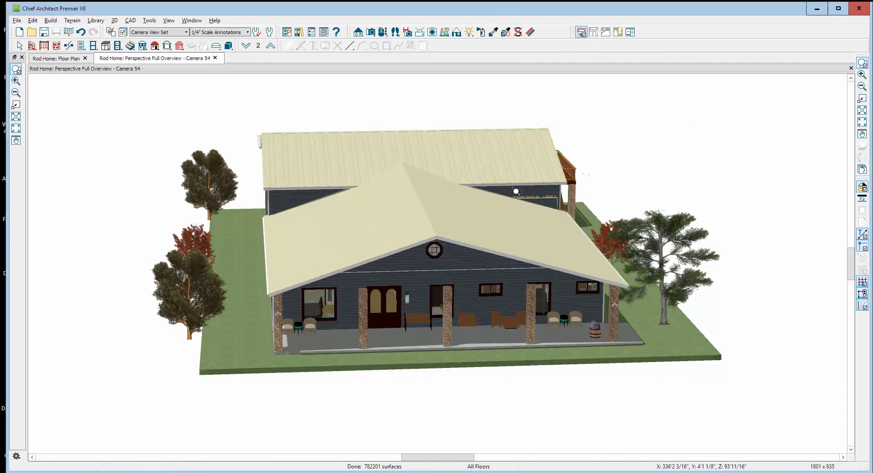
# - Zoom in on and select the wall between the two roofs, then return to the Floor 2 plan
pyautogui.moveTo(450, 172); pyautogui.dragTo(601, 234)
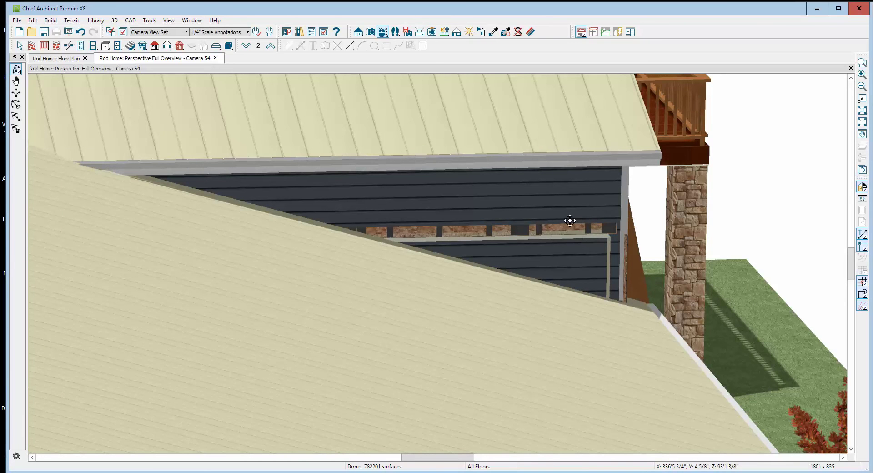
pyautogui.press('space')
pyautogui.click(571, 265)
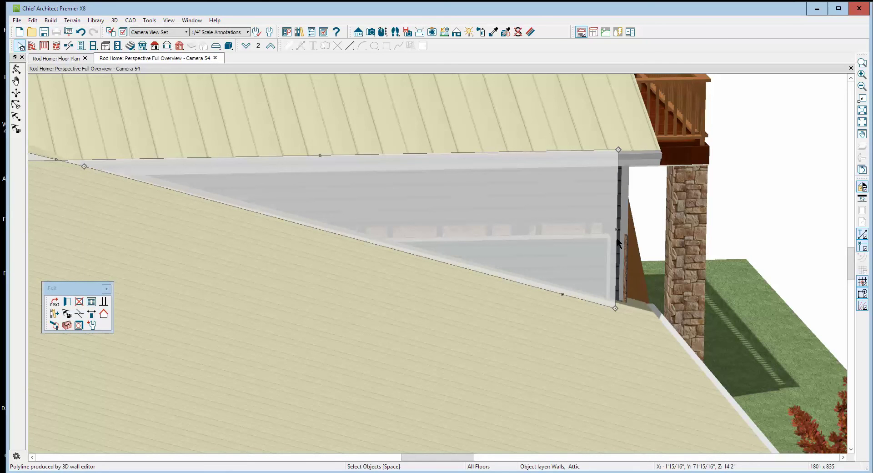
pyautogui.press('Escape')
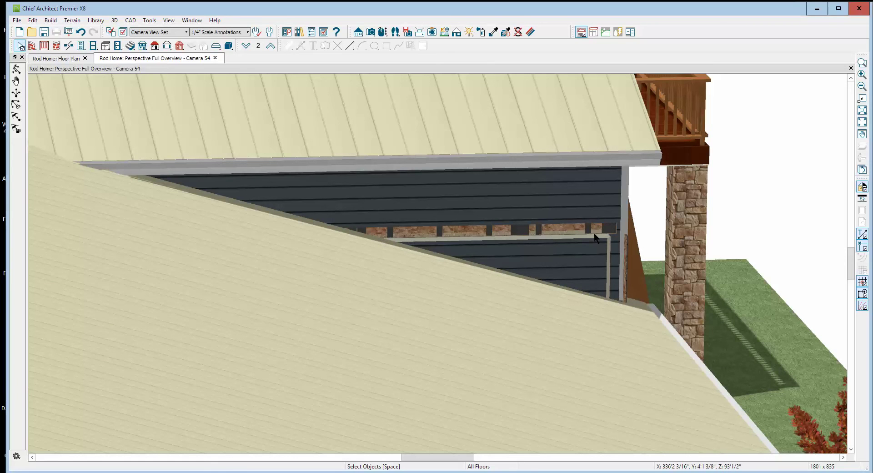
pyautogui.hotkey('ctrl', 'Tab')
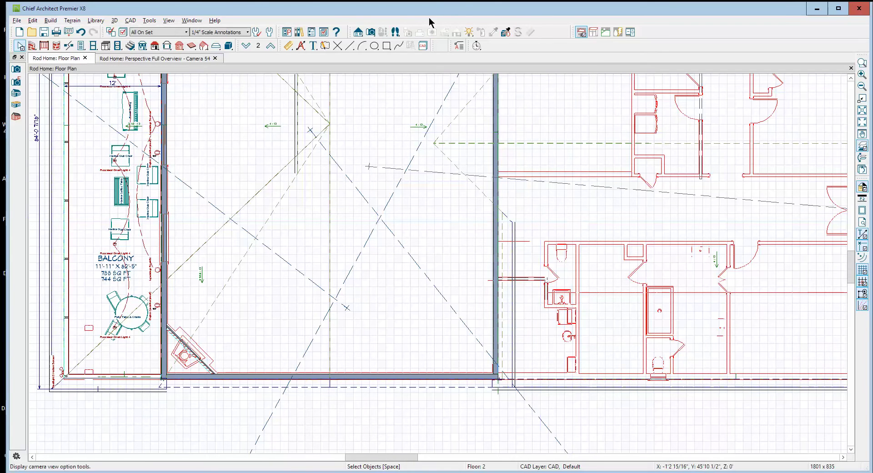
# - Draw a backclipped cross section line across the plan, then close the resulting Cross Section 55
pyautogui.click(358, 32)
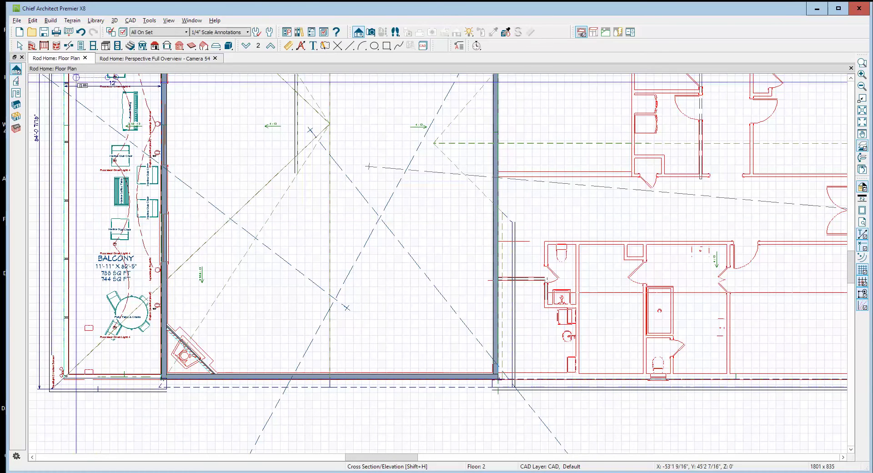
pyautogui.click(16, 82)
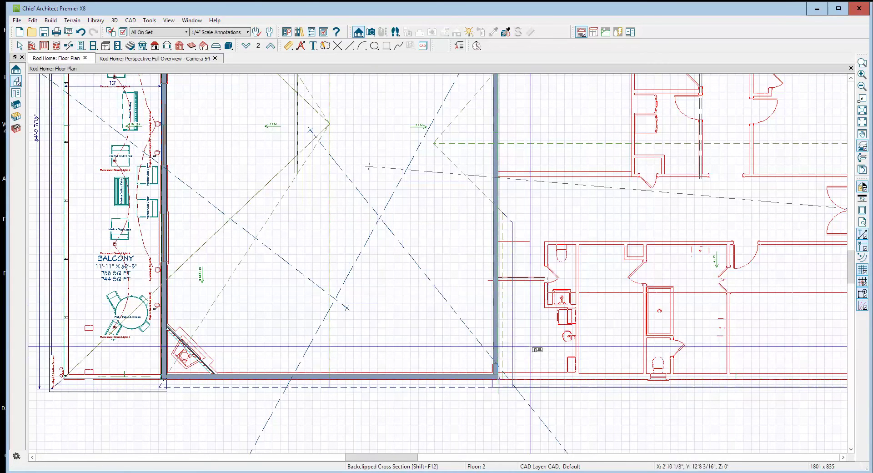
pyautogui.moveTo(449, 328); pyautogui.dragTo(528, 329)
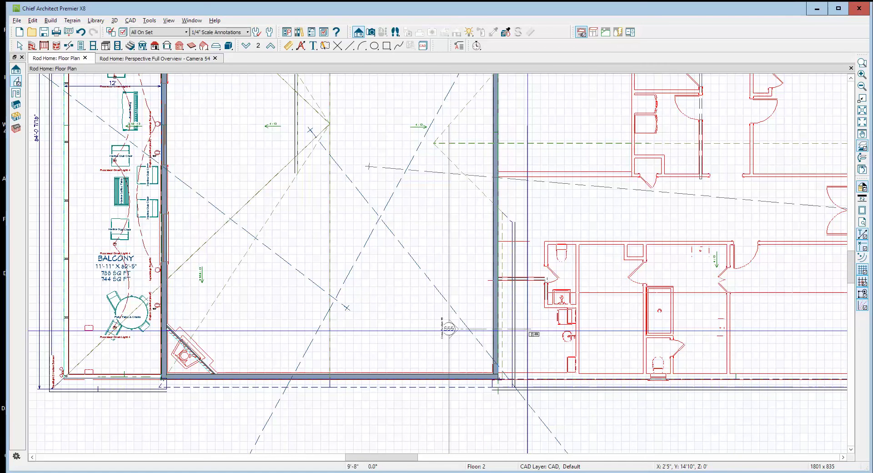
pyautogui.moveTo(528, 329); pyautogui.dragTo(530, 329)
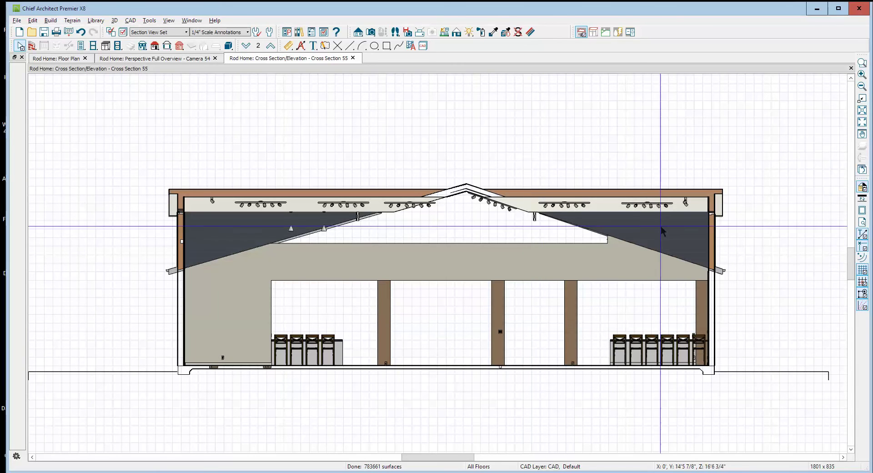
pyautogui.click(851, 69)
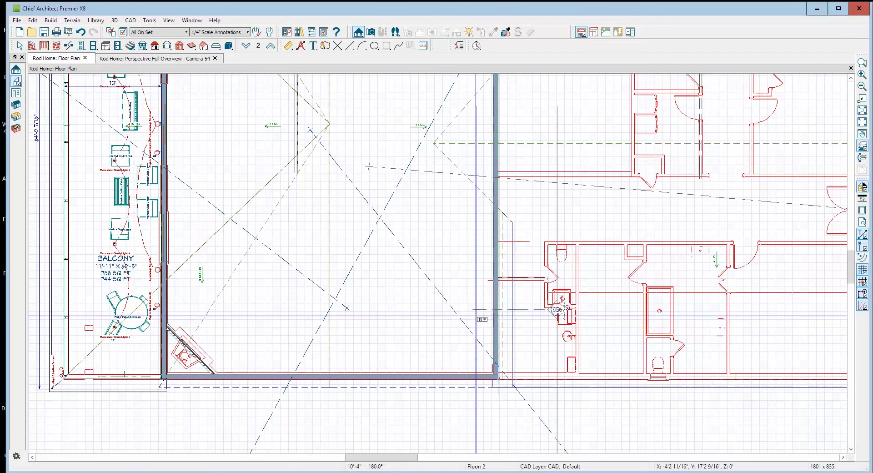
# - Create Cross Section 56 and zoom in on the right roof and its dark wall
pyautogui.moveTo(473, 316); pyautogui.dragTo(472, 316)
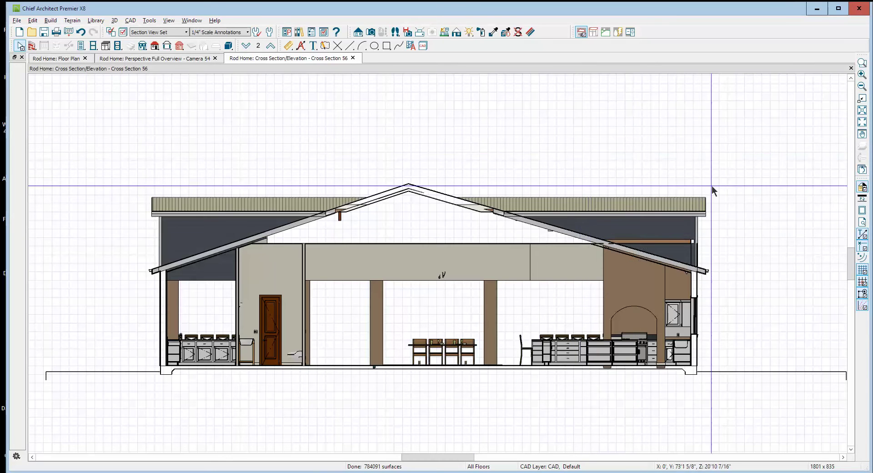
pyautogui.click(862, 62)
pyautogui.moveTo(458, 185); pyautogui.dragTo(735, 300)
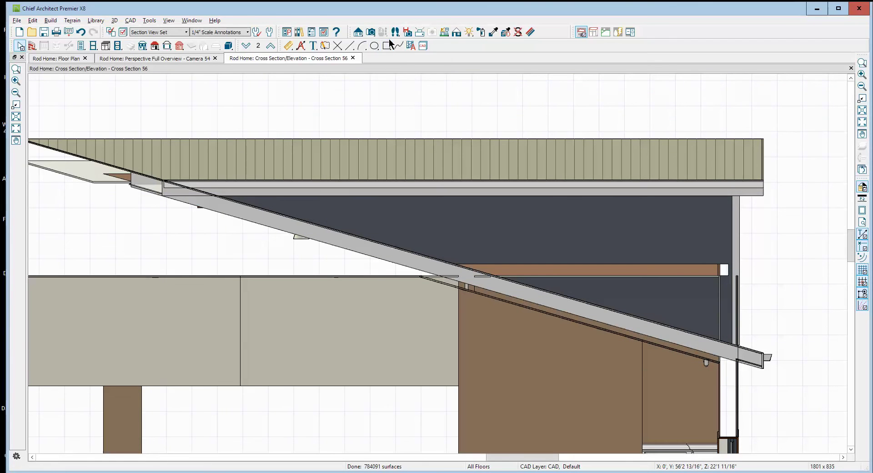
# - Draw a CAD box over the beam under the roof and convert it to a 2"-thick polyline solid
pyautogui.click(386, 46)
pyautogui.moveTo(517, 264); pyautogui.dragTo(674, 284)
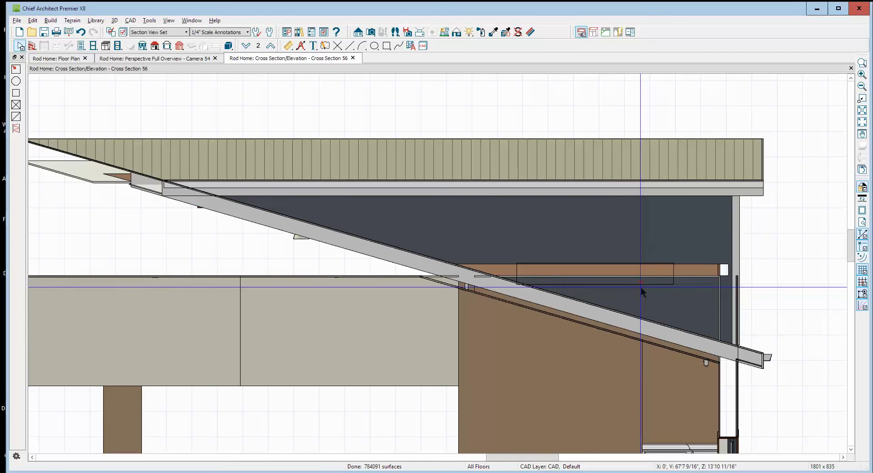
pyautogui.press('space')
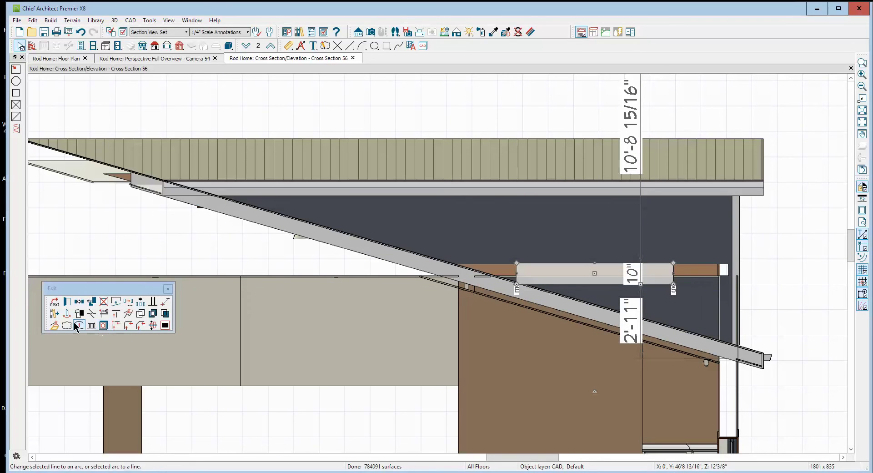
pyautogui.click(55, 323)
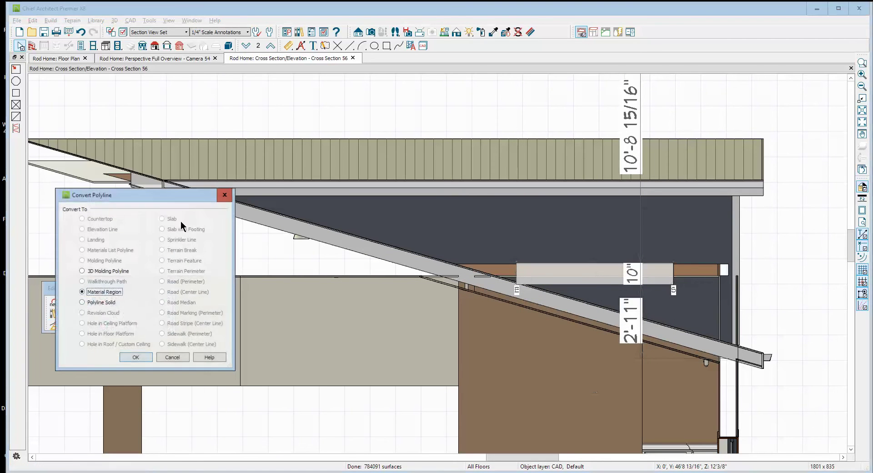
pyautogui.click(82, 302)
pyautogui.click(139, 360)
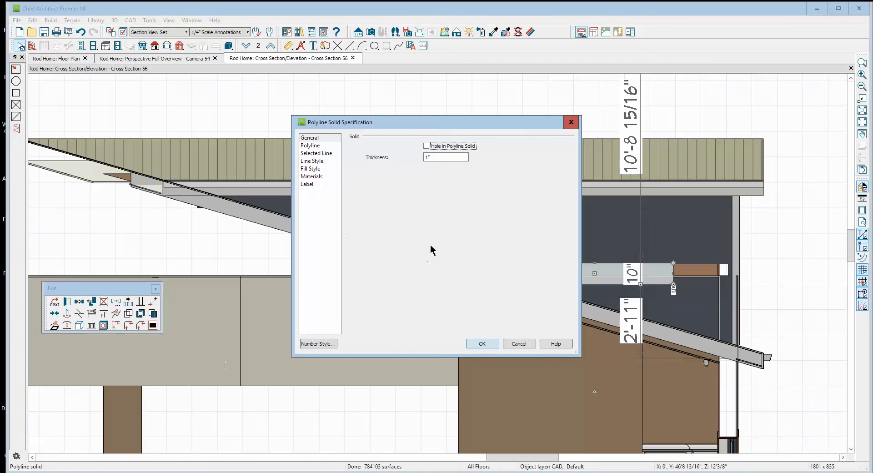
pyautogui.press('Tab')
pyautogui.write('2')
pyautogui.click(481, 343)
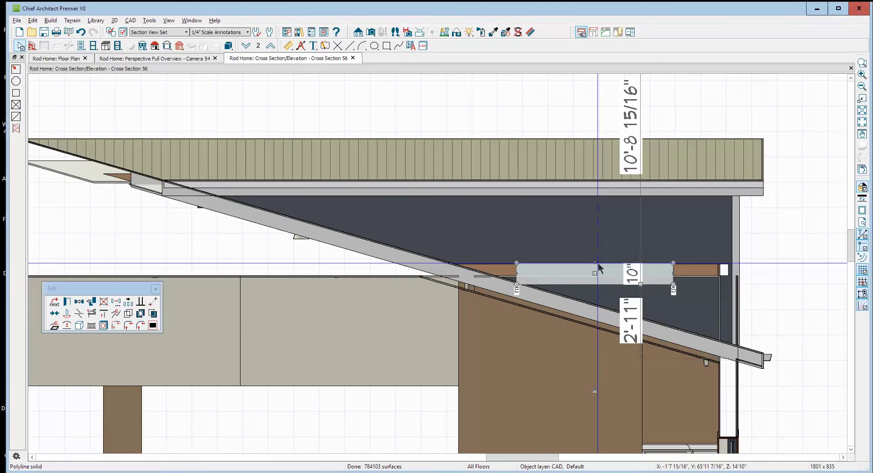
# - Stretch the polyline solid's edges and corners to fill the wall triangle under the upper roof's rafter
pyautogui.moveTo(592, 263); pyautogui.dragTo(591, 190)
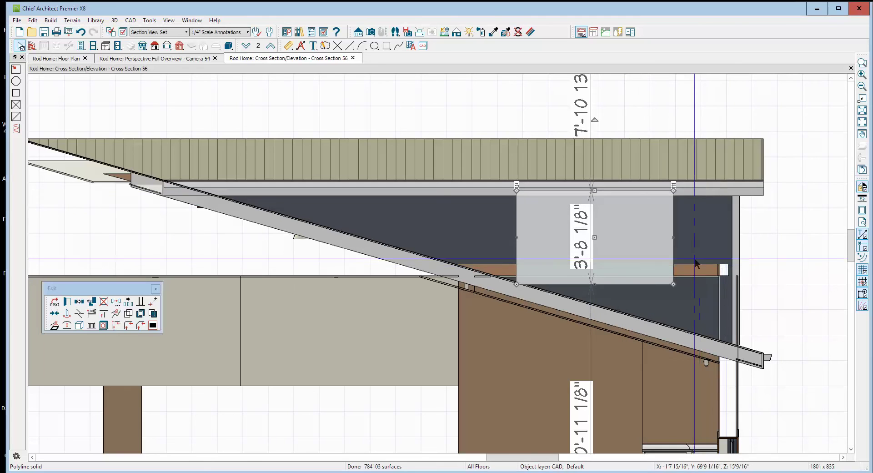
pyautogui.moveTo(673, 237); pyautogui.dragTo(733, 282)
pyautogui.moveTo(517, 190); pyautogui.dragTo(170, 192)
pyautogui.moveTo(516, 285); pyautogui.dragTo(733, 353)
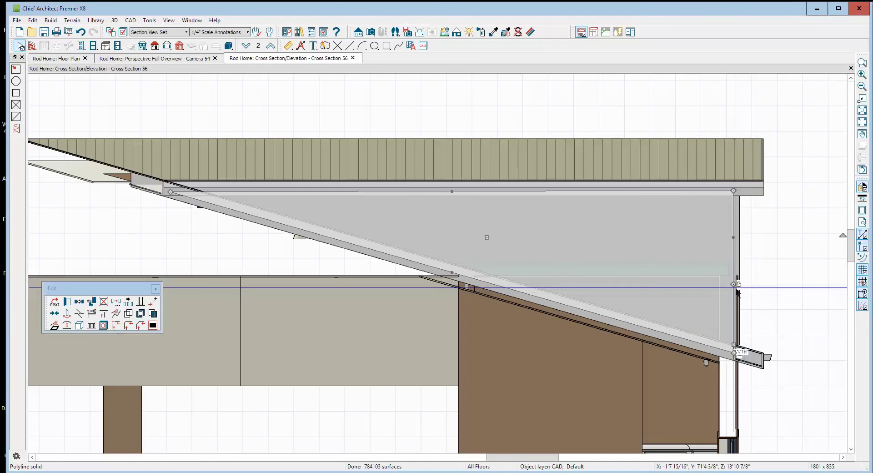
pyautogui.moveTo(734, 285); pyautogui.dragTo(733, 352)
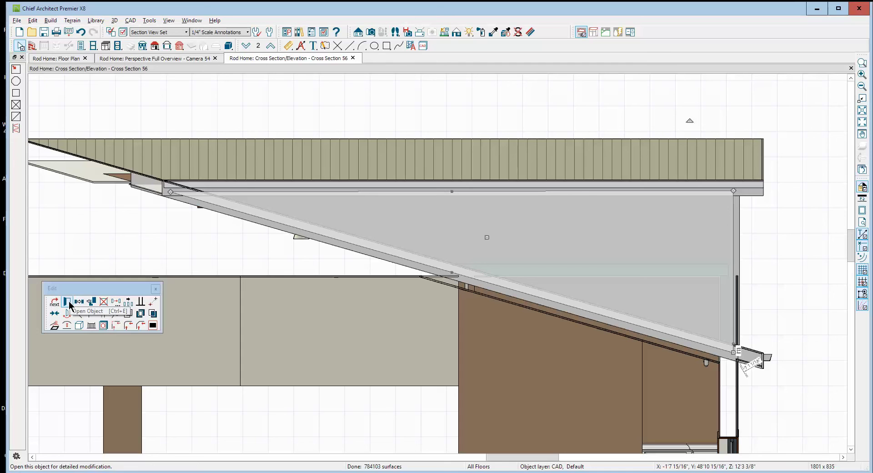
pyautogui.click(813, 264)
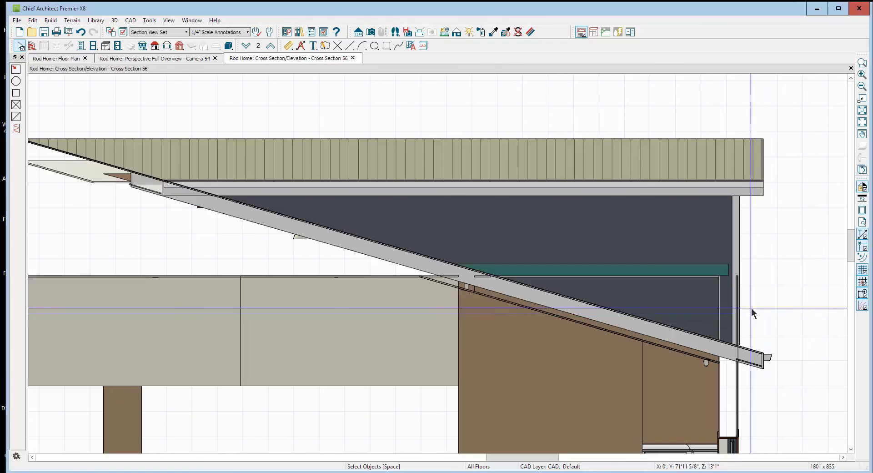
pyautogui.hotkey('ctrl', 'Tab')
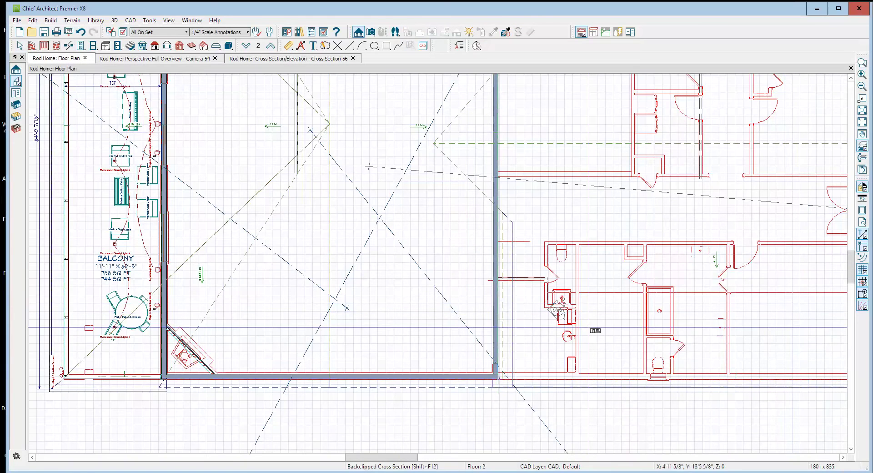
pyautogui.click(246, 46)
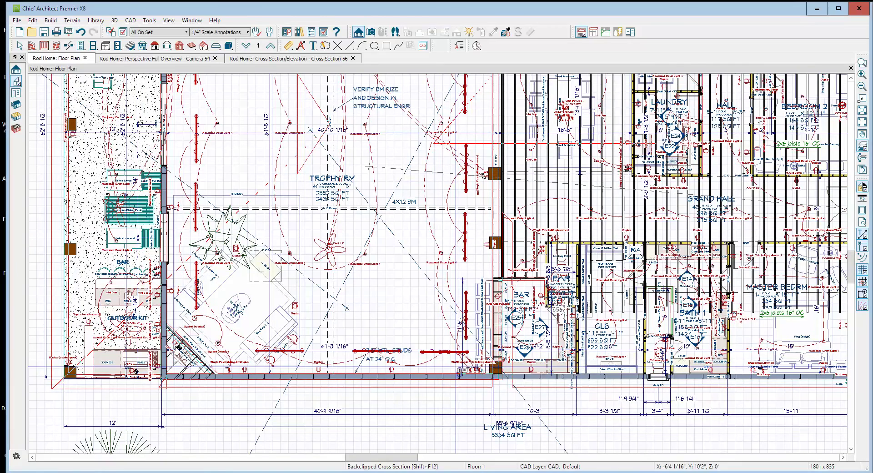
pyautogui.scroll(3, 459, 346)
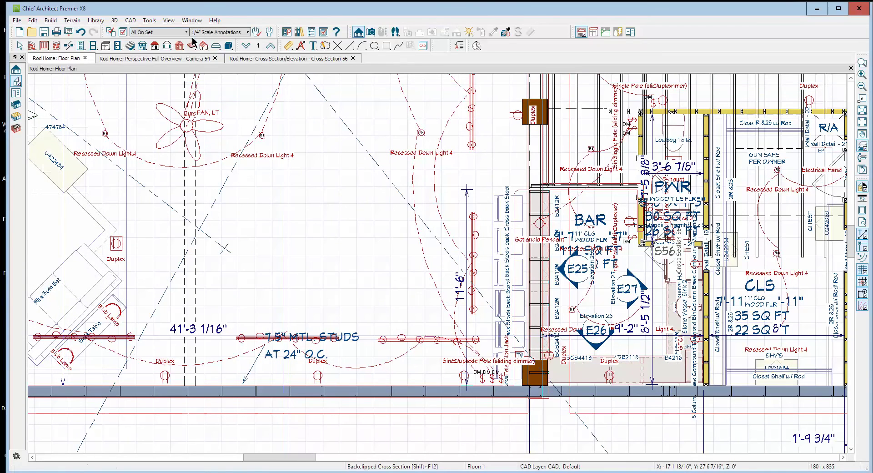
pyautogui.click(186, 31)
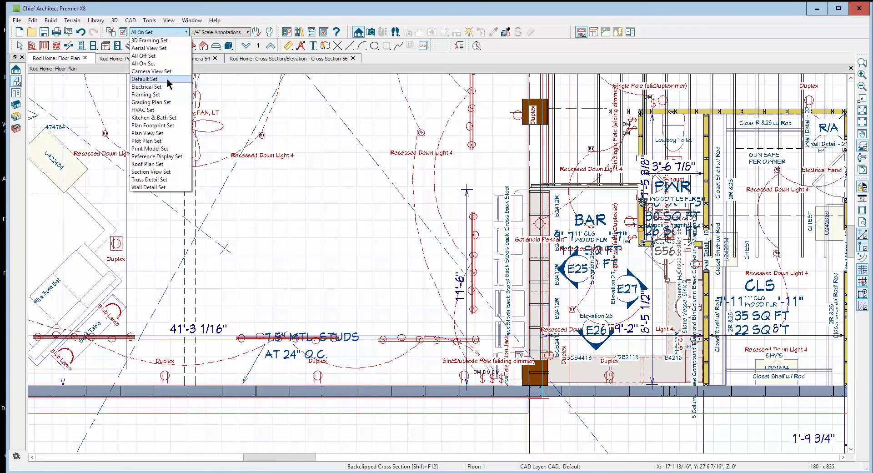
pyautogui.click(522, 398)
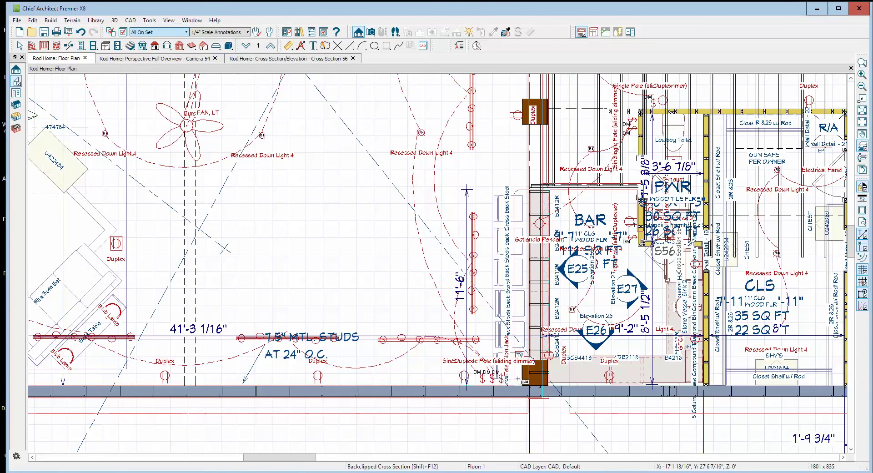
pyautogui.press('Down')
pyautogui.scroll(1, 543, 338)
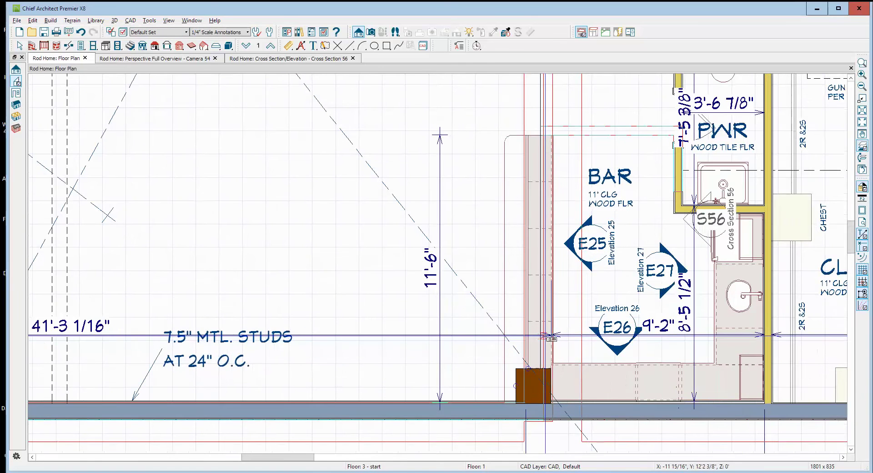
pyautogui.scroll(1, 508, 343)
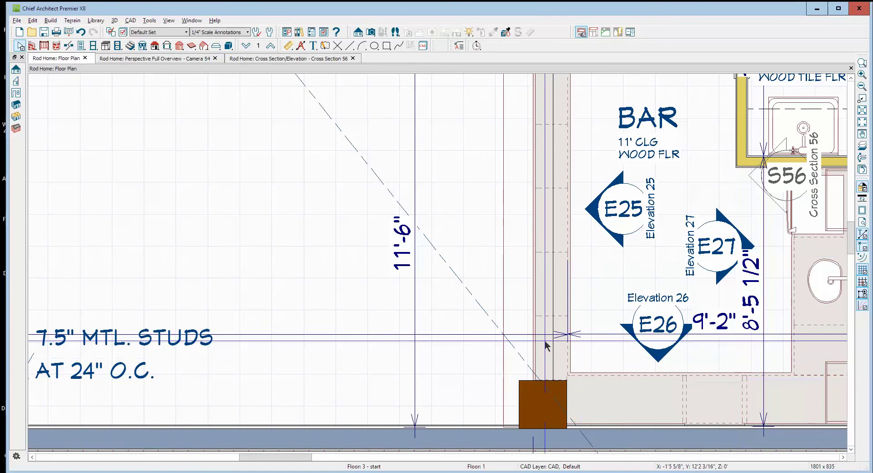
pyautogui.click(554, 301)
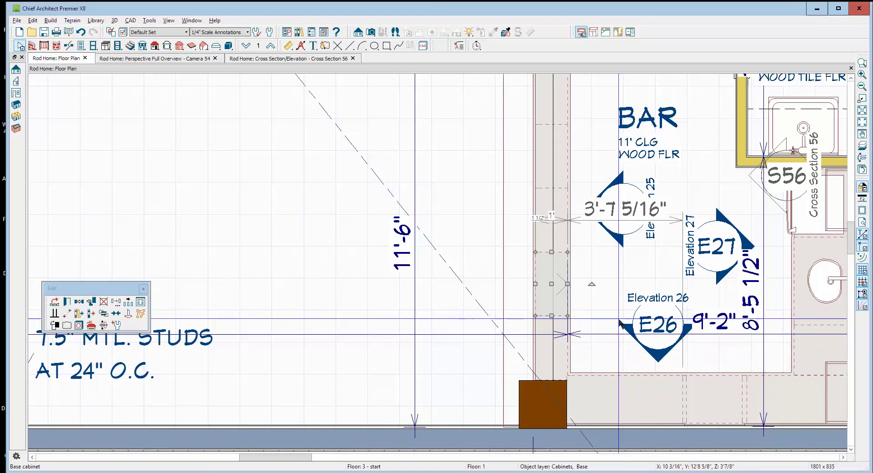
pyautogui.click(632, 344)
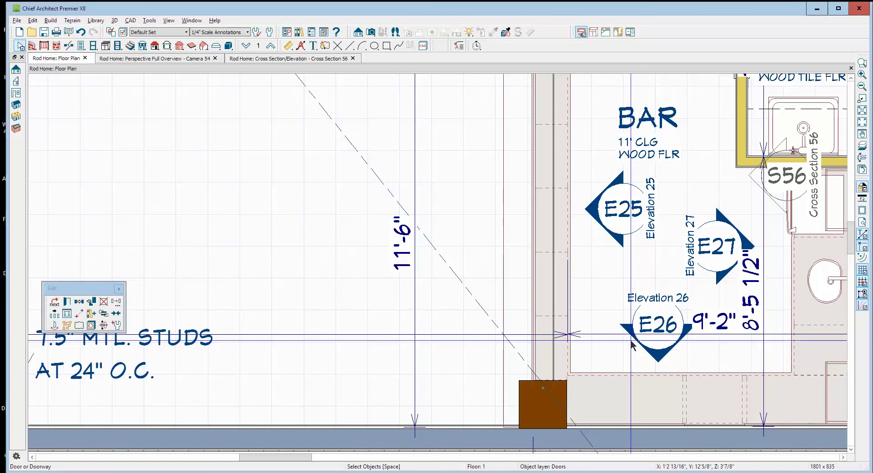
pyautogui.press('Tab')
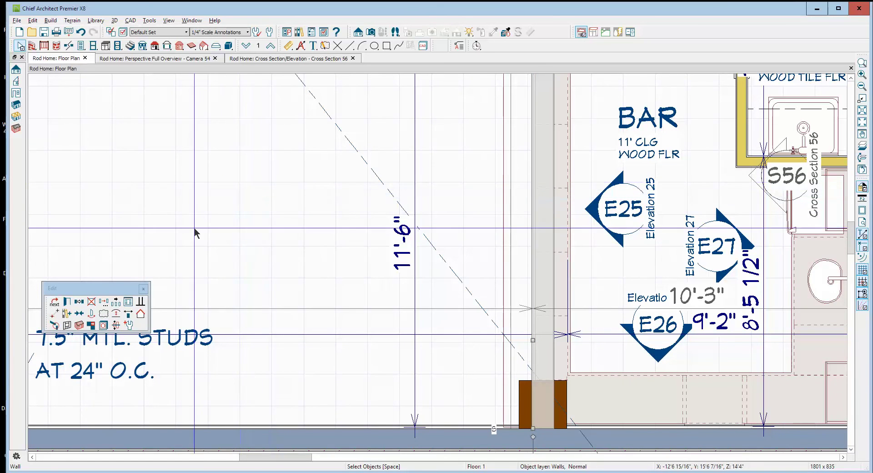
pyautogui.click(67, 303)
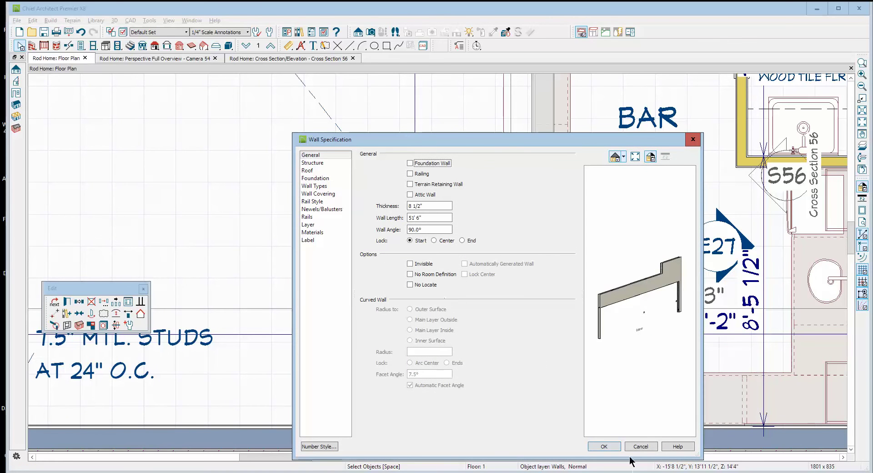
pyautogui.click(641, 446)
pyautogui.press('Escape')
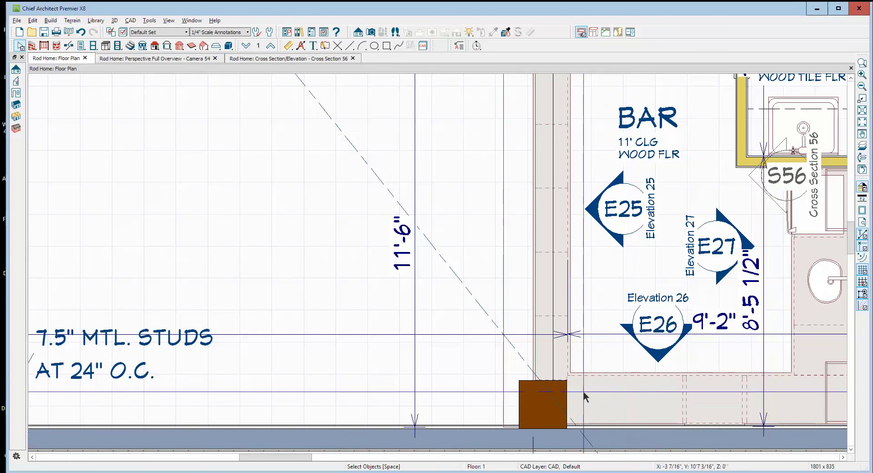
pyautogui.scroll(-1, 547, 313)
pyautogui.scroll(-2, 547, 313)
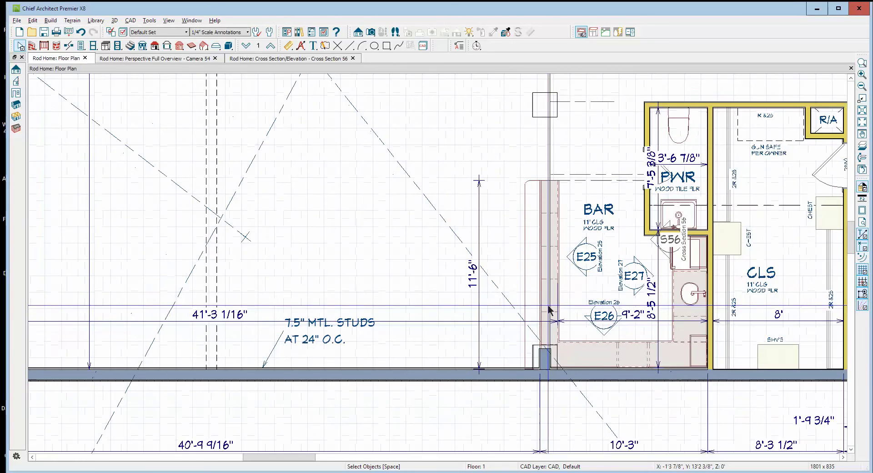
pyautogui.click(246, 46)
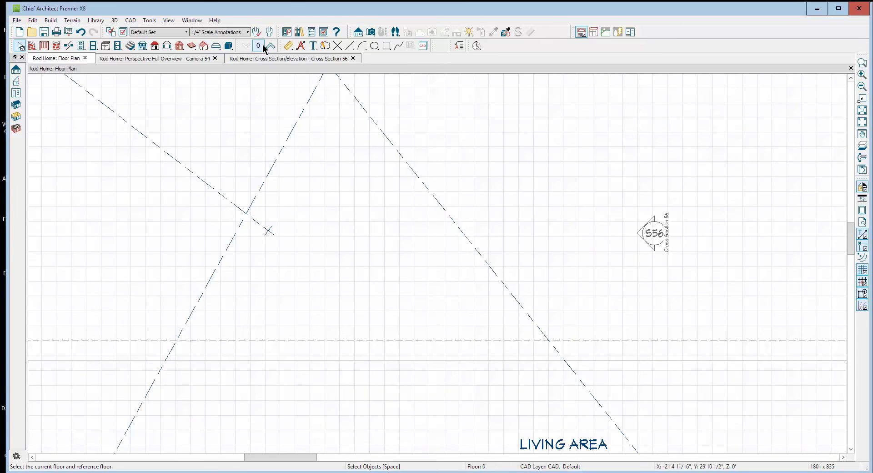
pyautogui.click(263, 46)
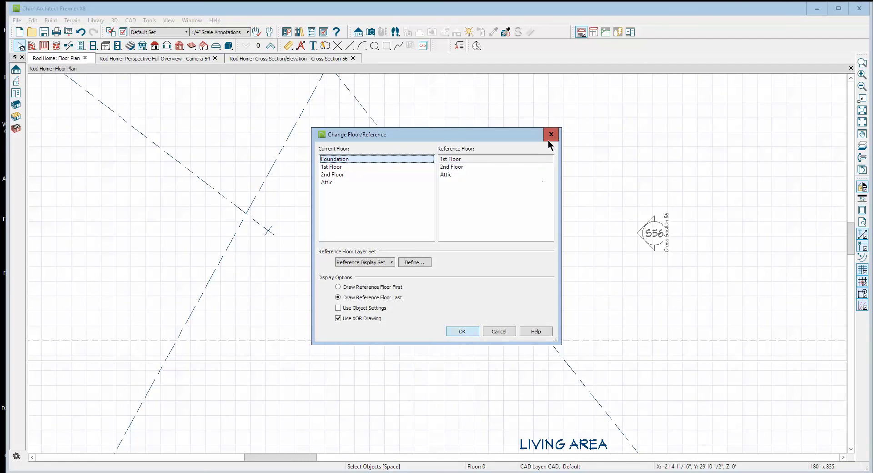
pyautogui.click(551, 134)
pyautogui.click(263, 46)
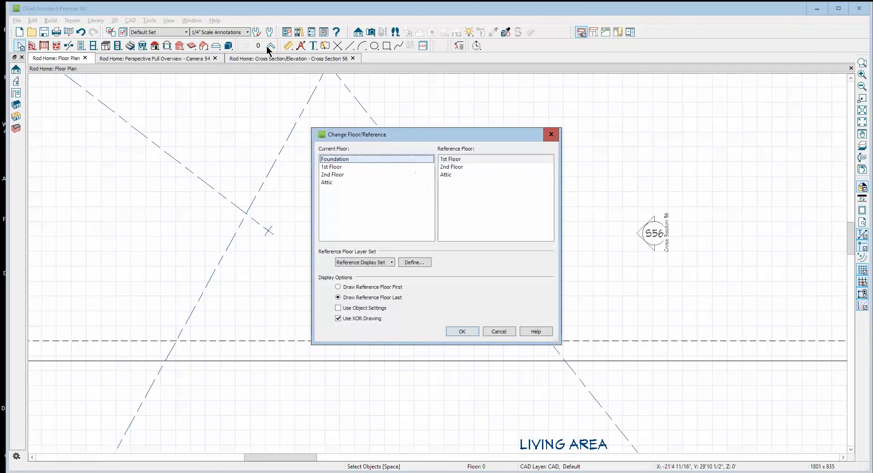
pyautogui.click(547, 133)
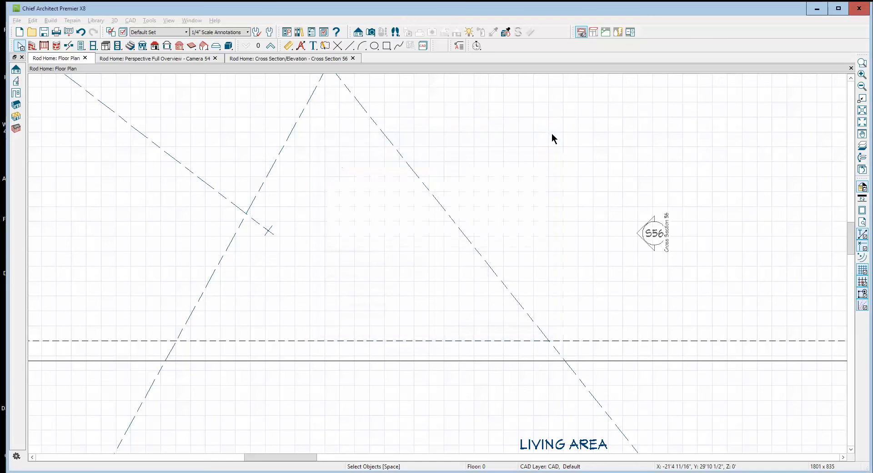
pyautogui.click(271, 46)
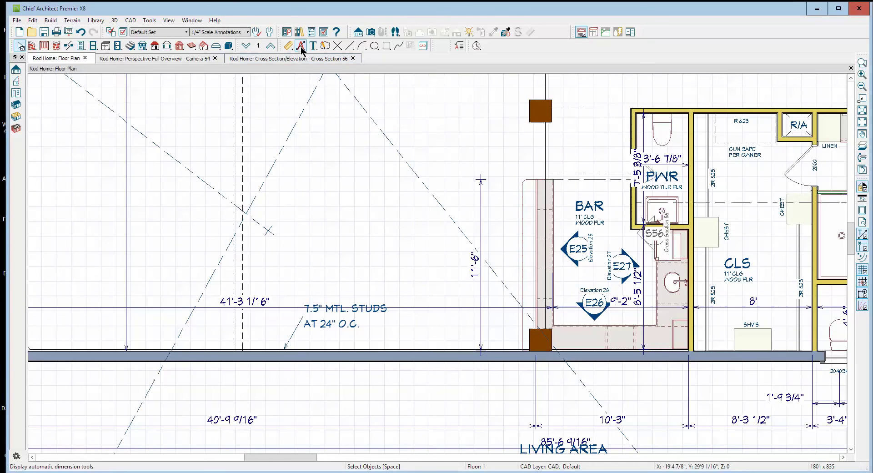
pyautogui.click(123, 32)
pyautogui.scroll(-5, 168, 275)
pyautogui.scroll(2, 114, 261)
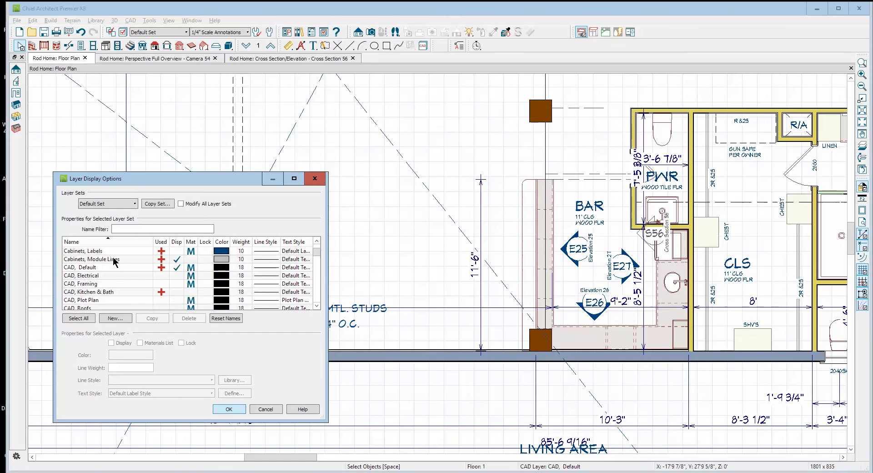
pyautogui.click(266, 409)
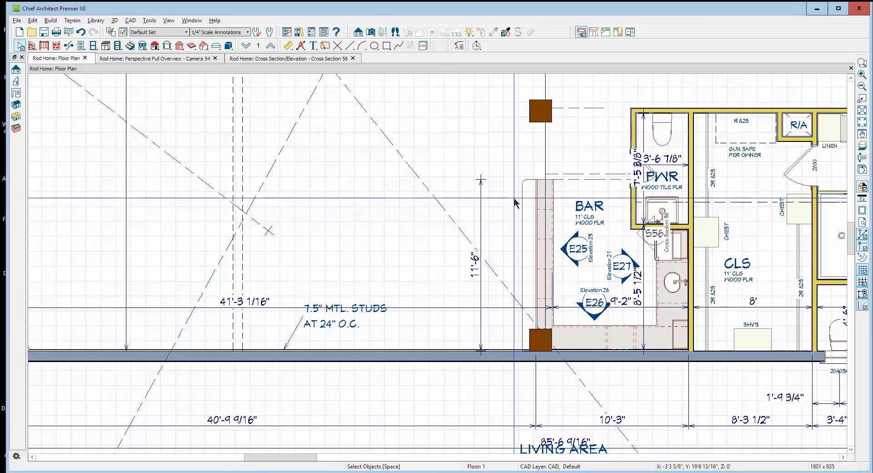
# - Zoom the Floor 1 plan to the kitchen and pantry showing elevation markers E29, E30, E33 and E34
pyautogui.scroll(-4, 514, 203)
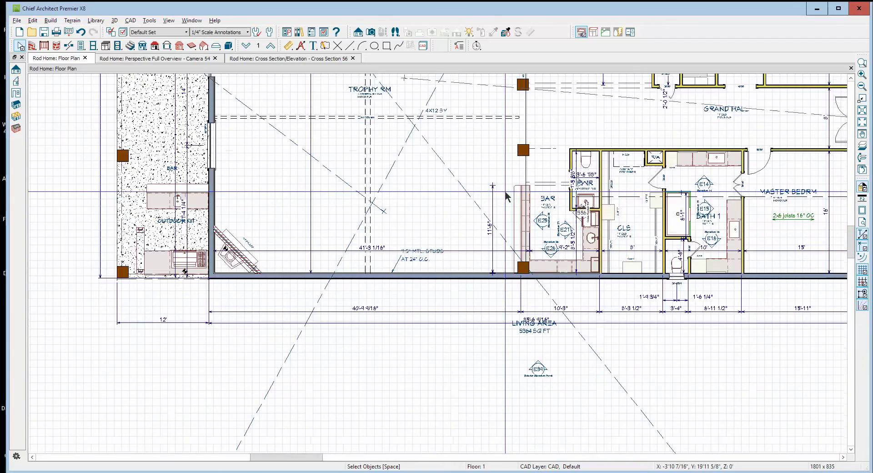
pyautogui.scroll(-5, 506, 196)
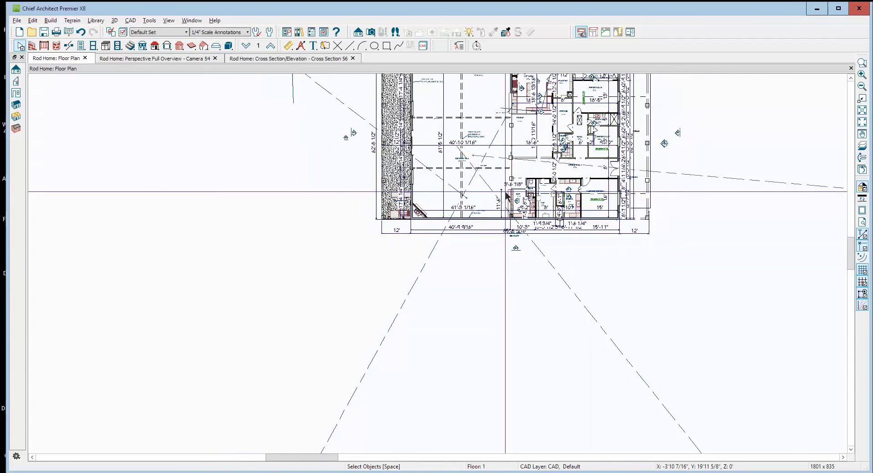
pyautogui.scroll(-4, 510, 191)
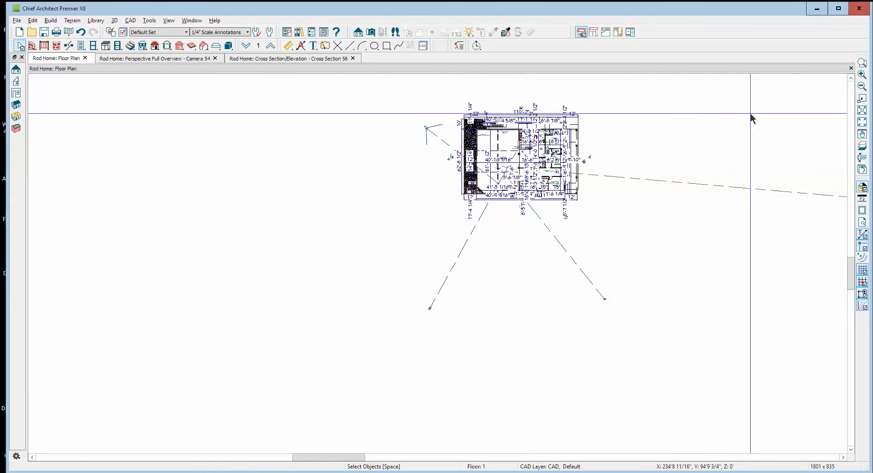
pyautogui.click(861, 65)
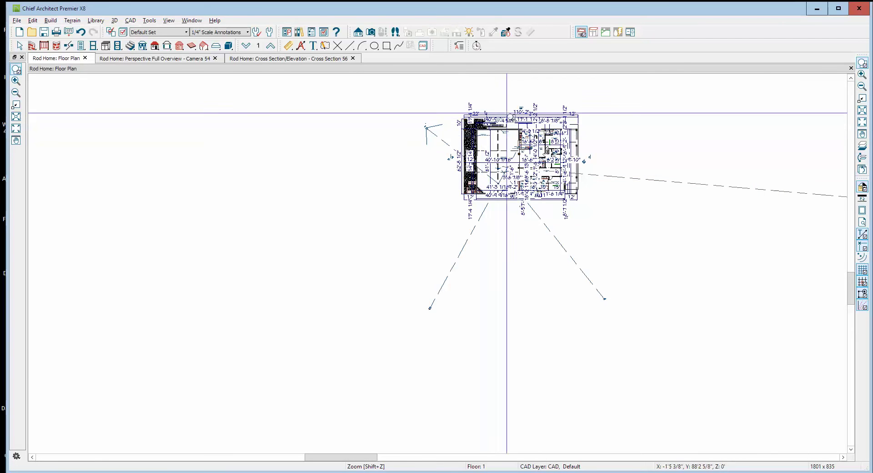
pyautogui.moveTo(501, 107); pyautogui.dragTo(544, 141)
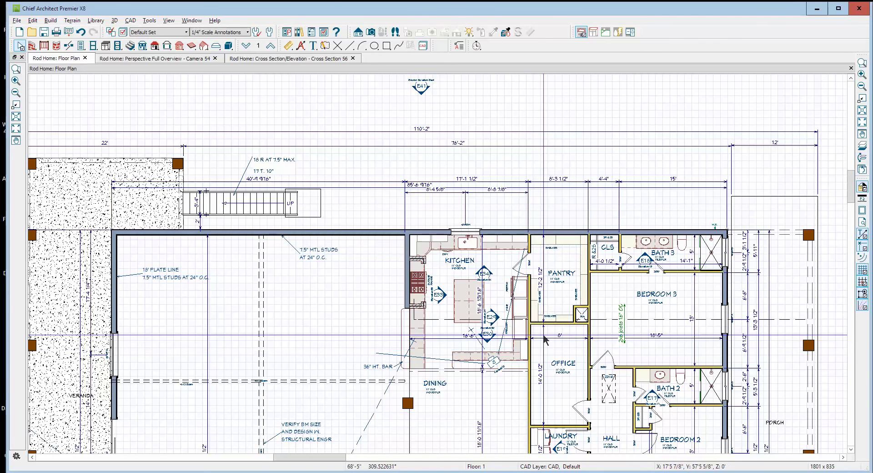
pyautogui.scroll(3, 541, 294)
pyautogui.scroll(1, 541, 294)
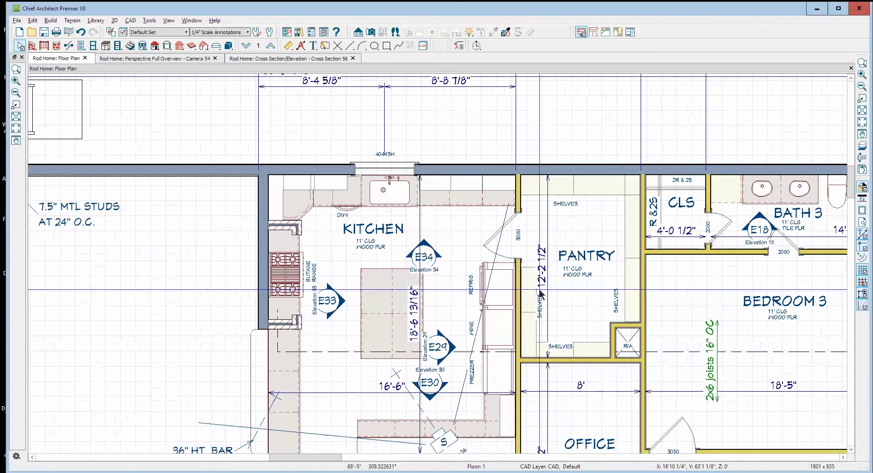
# - Apply the All Off Set layer set to hide every layer
pyautogui.click(186, 32)
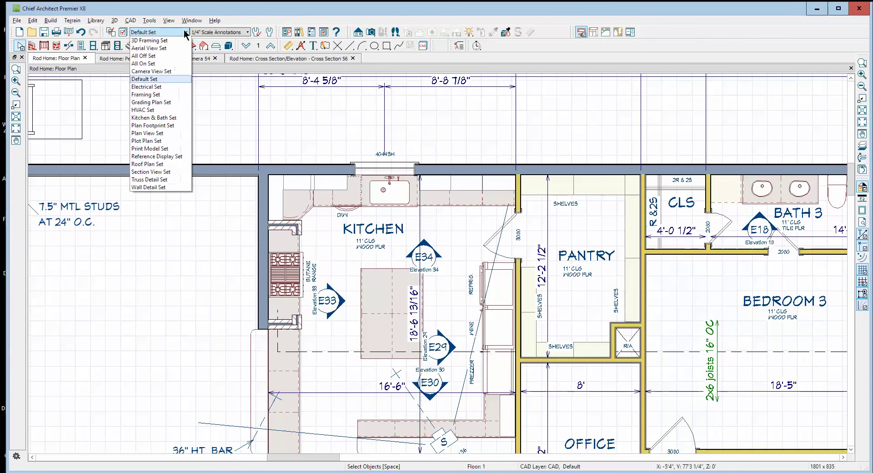
pyautogui.click(177, 61)
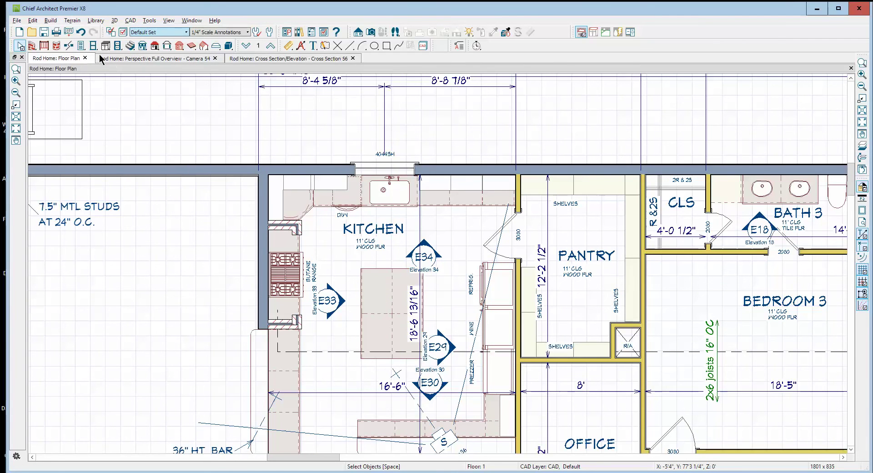
pyautogui.press('a')
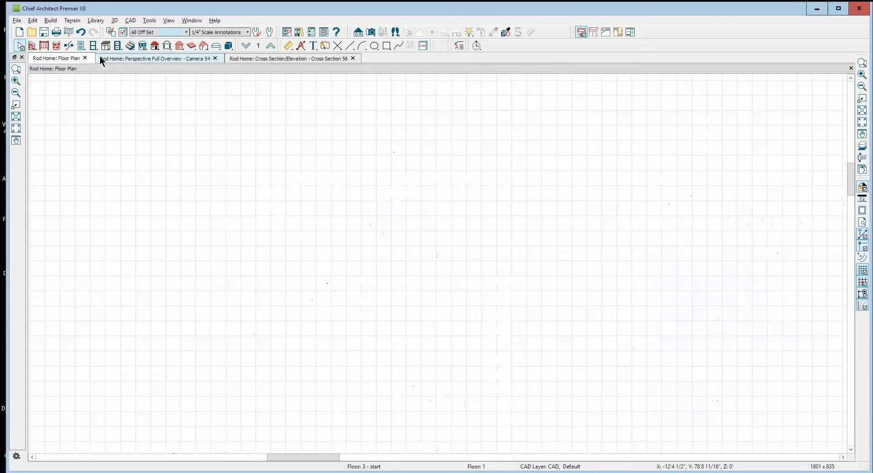
# - Turn on display of the CAD, Default layer in Layer Display Options
pyautogui.click(122, 31)
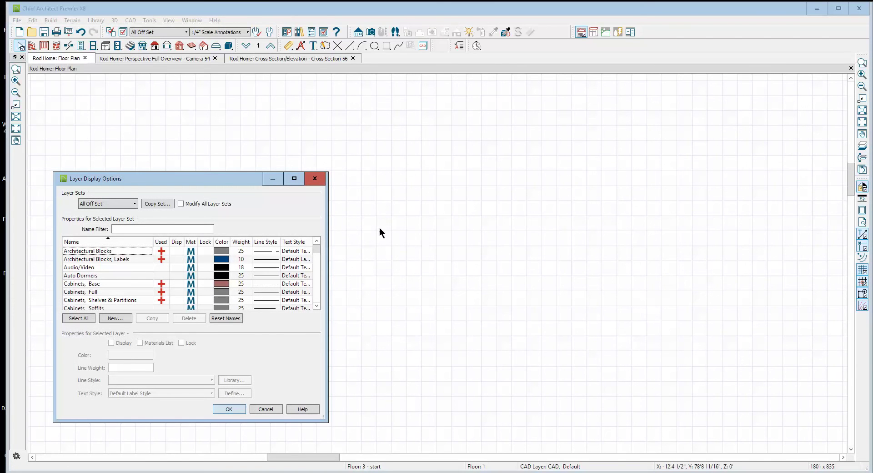
pyautogui.scroll(-6, 208, 273)
pyautogui.click(207, 251)
pyautogui.scroll(-6, 171, 264)
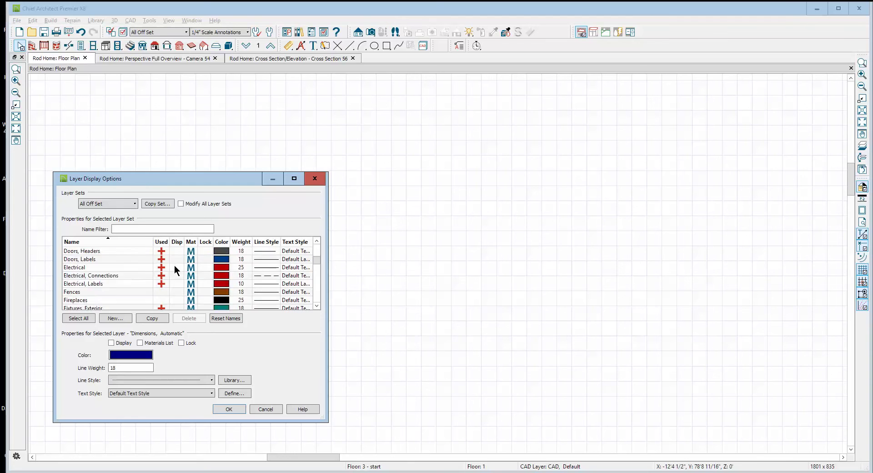
pyautogui.scroll(12, 177, 254)
pyautogui.scroll(5, 177, 252)
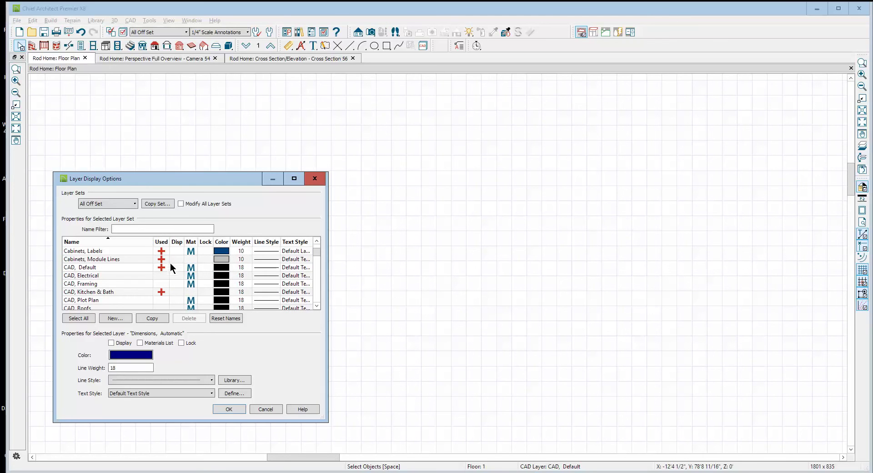
pyautogui.click(177, 268)
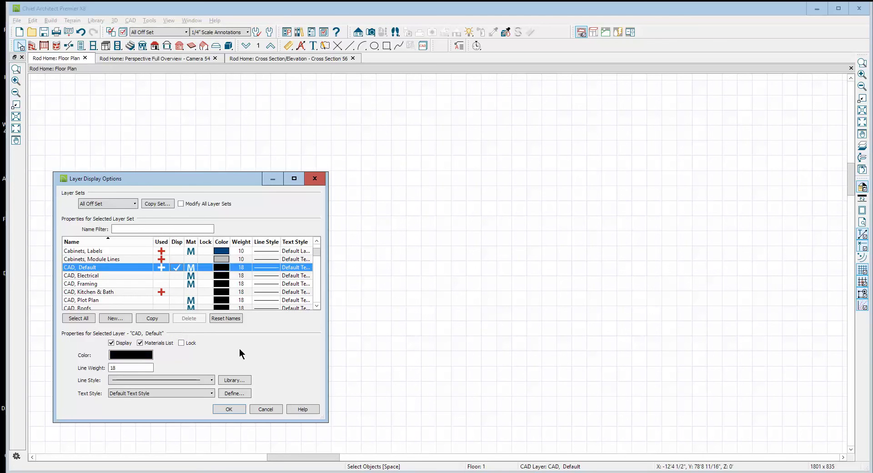
pyautogui.click(228, 409)
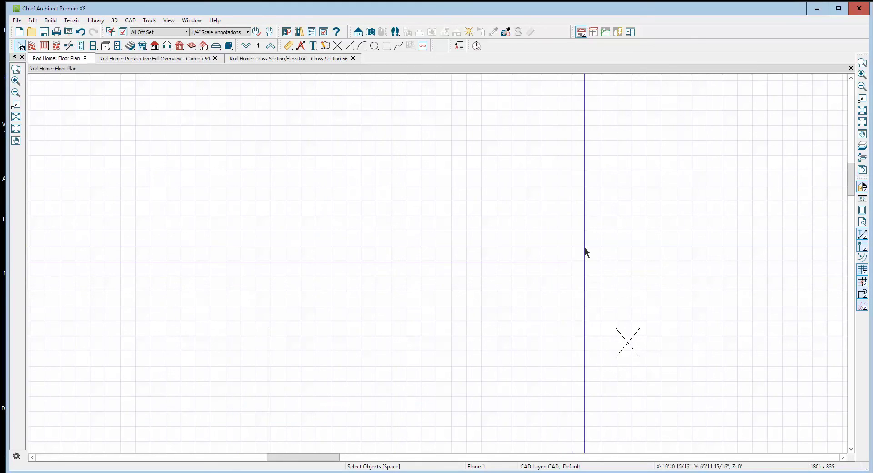
# - Delete the stray vertical CAD line from the floor plan
pyautogui.scroll(-1, 585, 245)
pyautogui.scroll(-3, 585, 244)
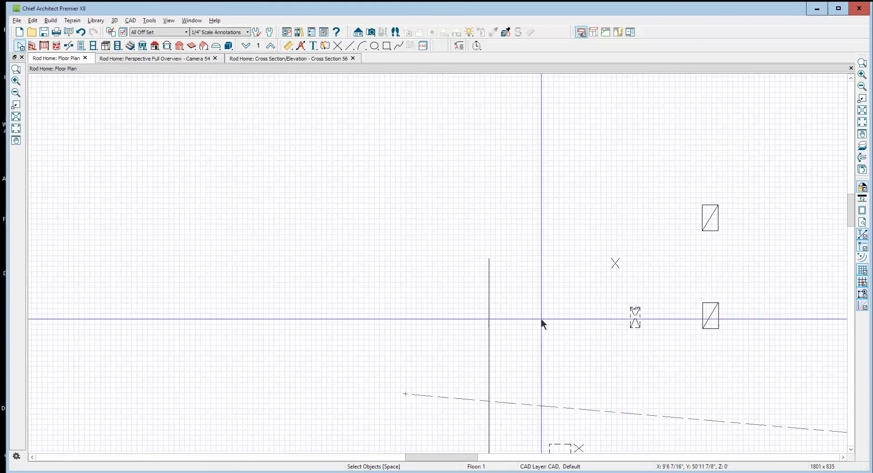
pyautogui.scroll(-1, 580, 225)
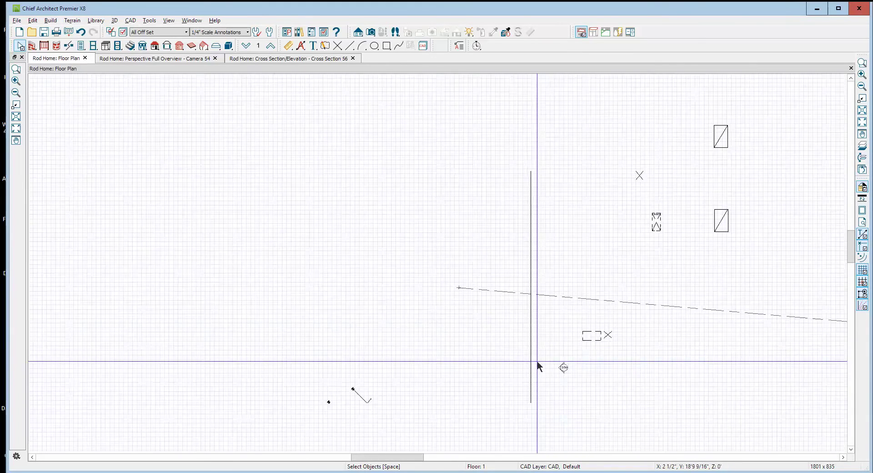
pyautogui.scroll(4, 536, 359)
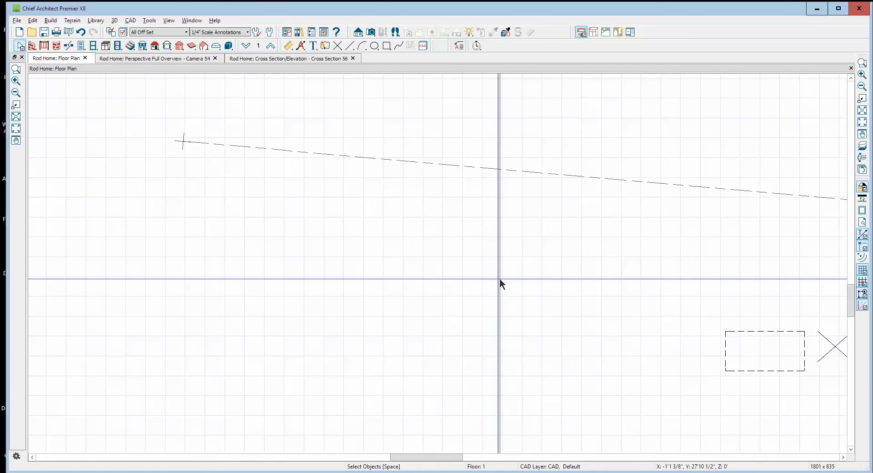
pyautogui.doubleClick(499, 279)
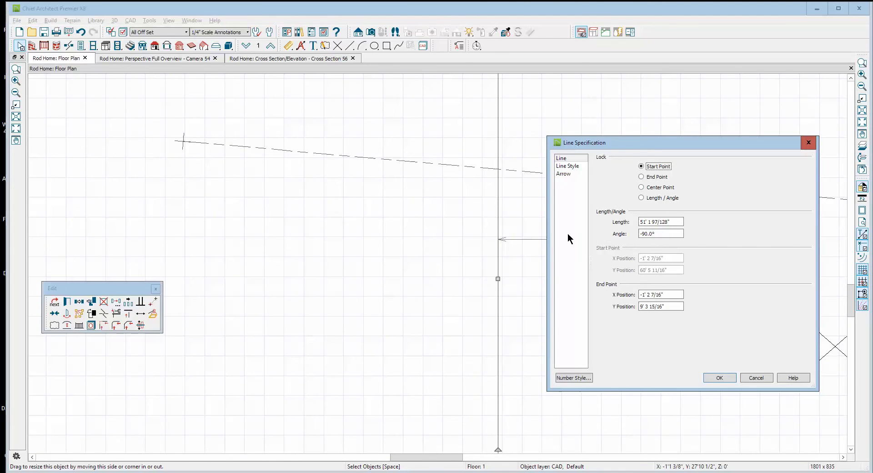
pyautogui.click(756, 378)
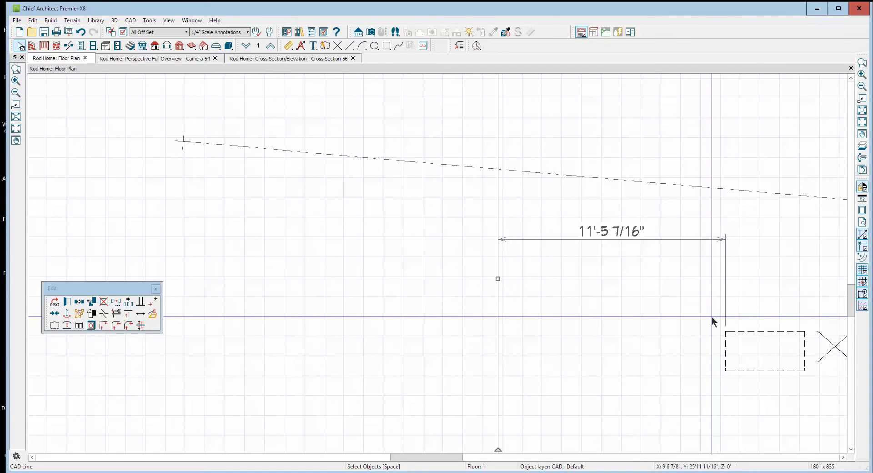
pyautogui.press('Delete')
# - Show the Perspective Full Overview Camera 54 view
pyautogui.scroll(-2, 581, 211)
pyautogui.scroll(-4, 580, 211)
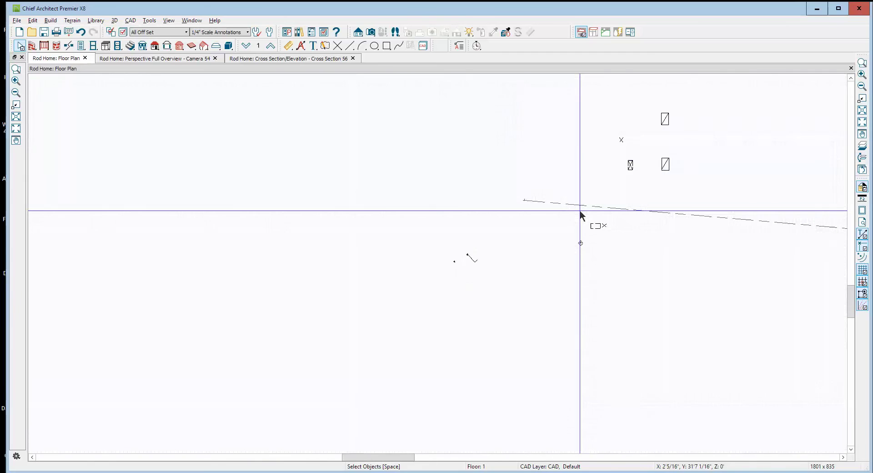
pyautogui.scroll(-2, 580, 211)
pyautogui.scroll(1, 618, 167)
pyautogui.scroll(1, 619, 169)
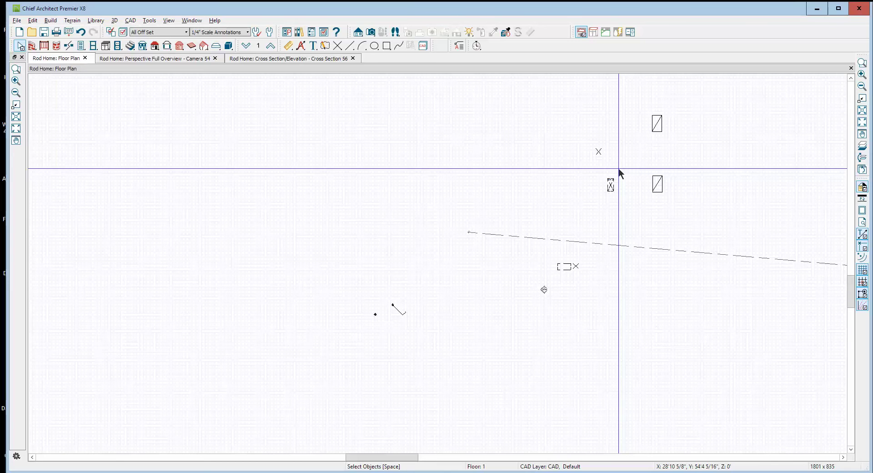
pyautogui.hotkey('ctrl', 'Tab')
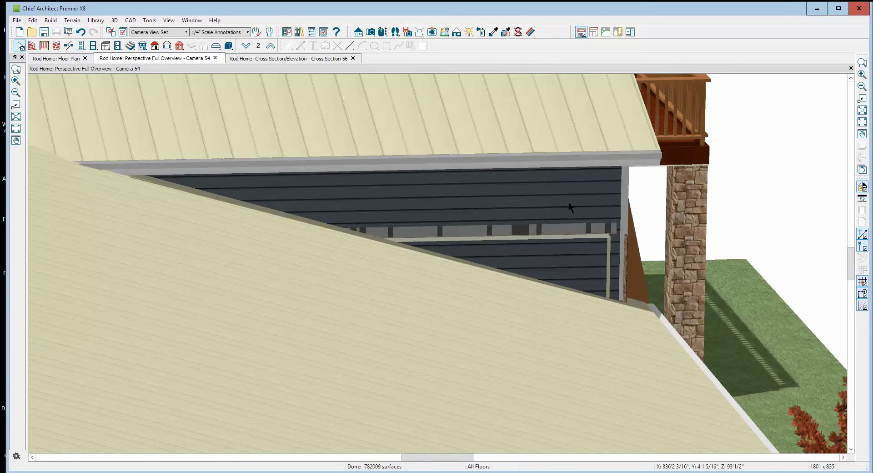
# - In Cross Section 56, draw a box over the wall under the roof and convert it to a polyline solid
pyautogui.hotkey('ctrl', 'Tab')
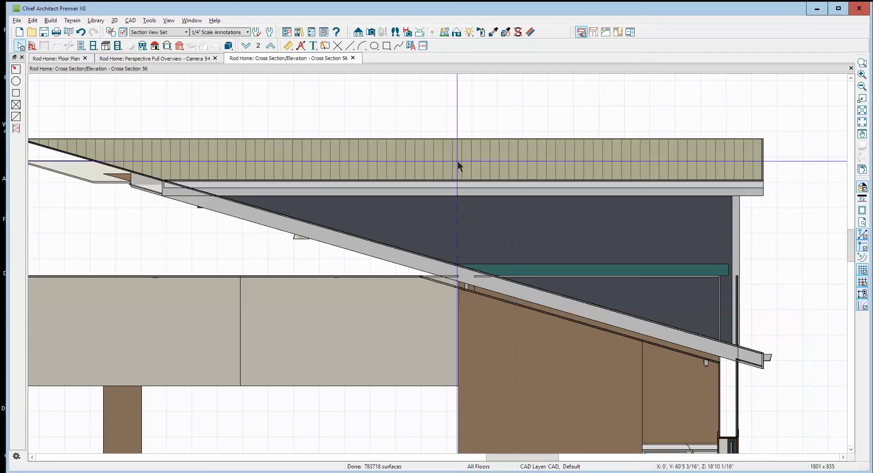
pyautogui.scroll(1, 534, 207)
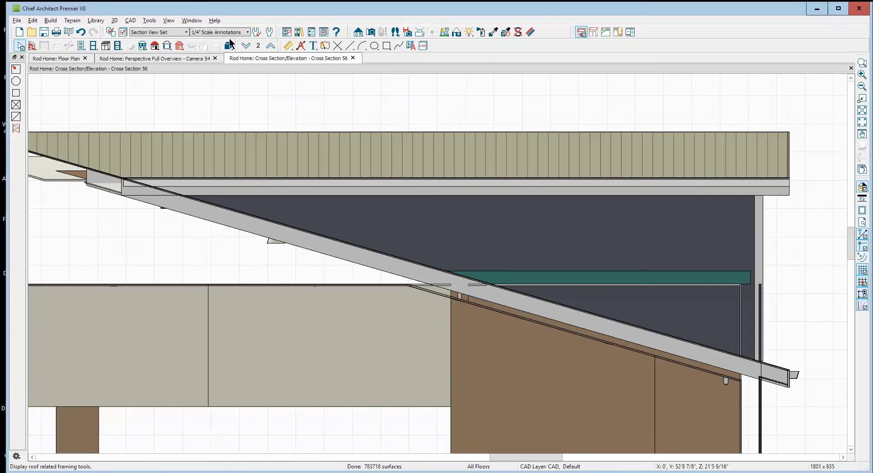
pyautogui.click(386, 46)
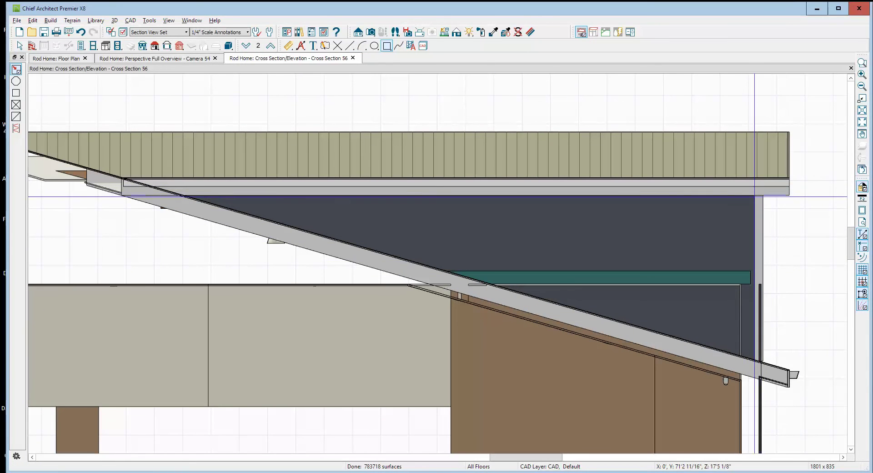
pyautogui.moveTo(755, 195)
pyautogui.mouseDown()
pyautogui.moveTo(756, 364)
pyautogui.moveTo(176, 389)
pyautogui.mouseUp()
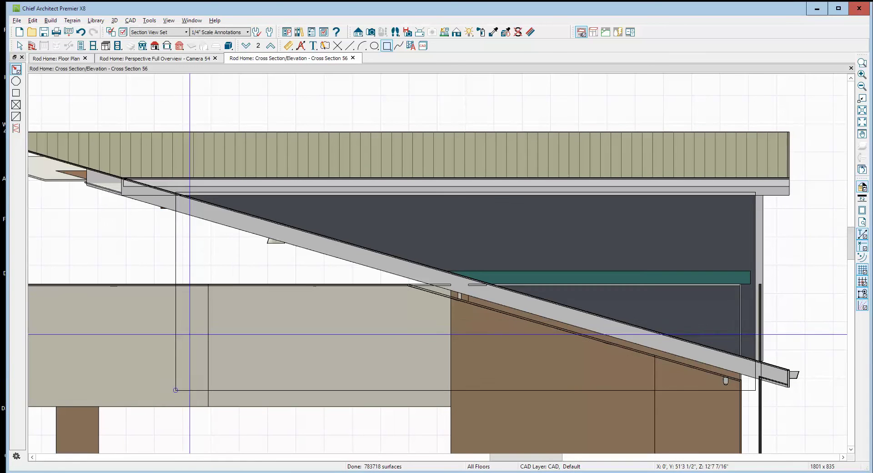
pyautogui.click(175, 253)
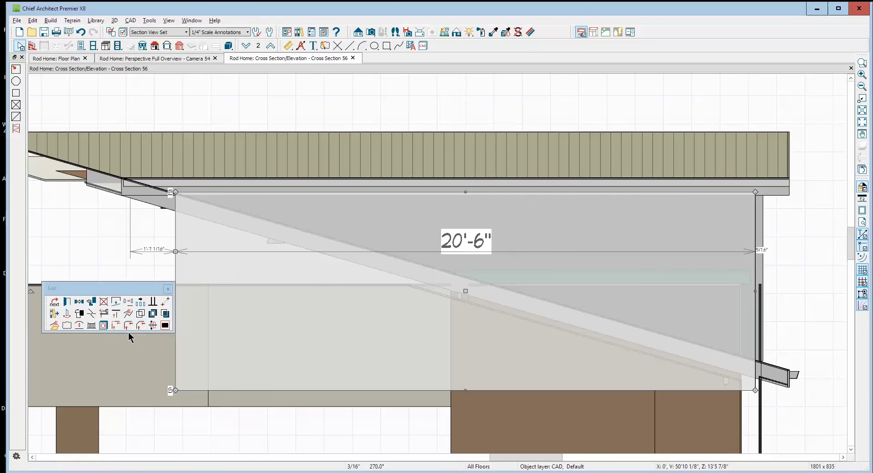
pyautogui.click(53, 327)
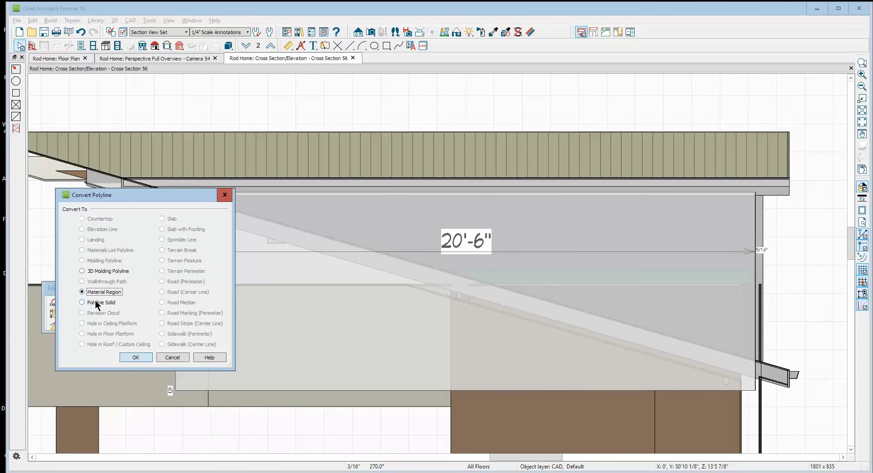
pyautogui.click(135, 357)
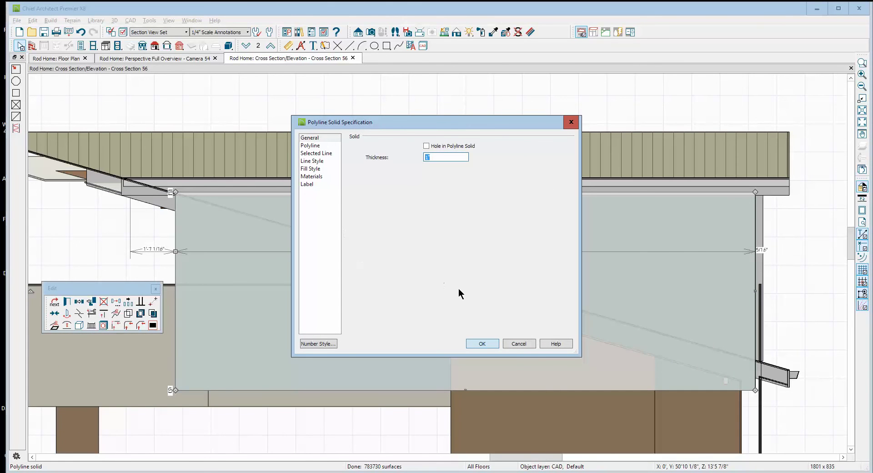
pyautogui.click(481, 343)
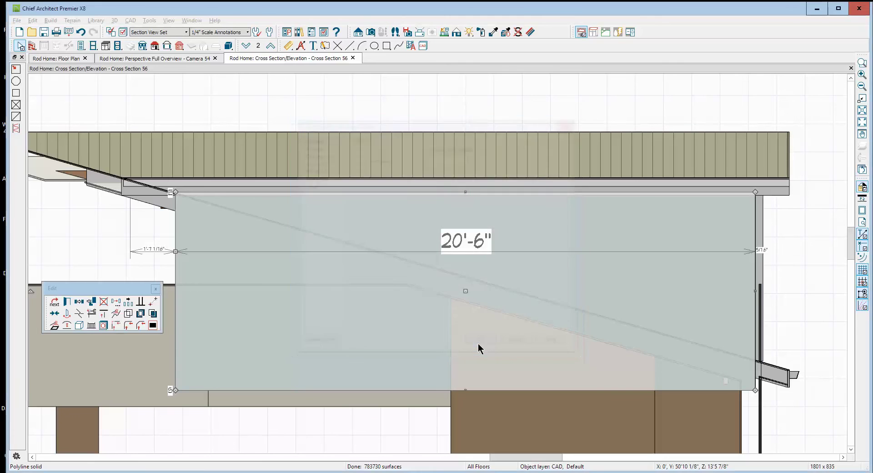
pyautogui.press('Escape')
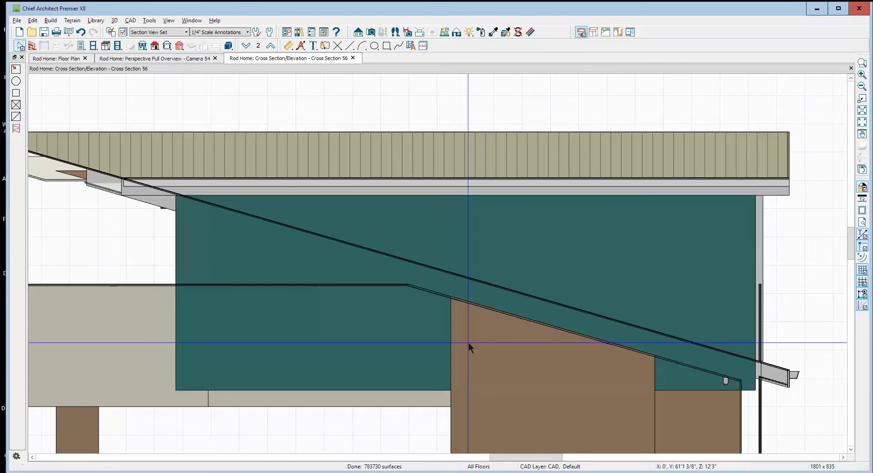
# - Drag the solid's lower corners up so its edge follows the sloped roof line
pyautogui.click(526, 270)
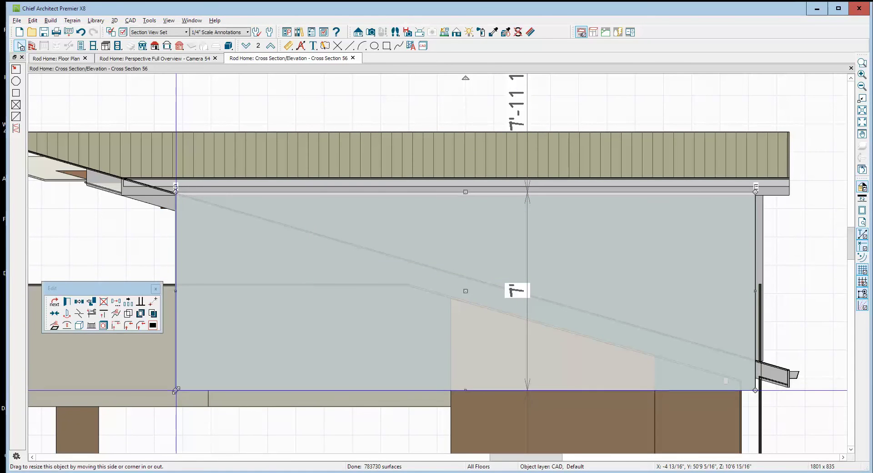
pyautogui.moveTo(176, 389); pyautogui.dragTo(178, 204)
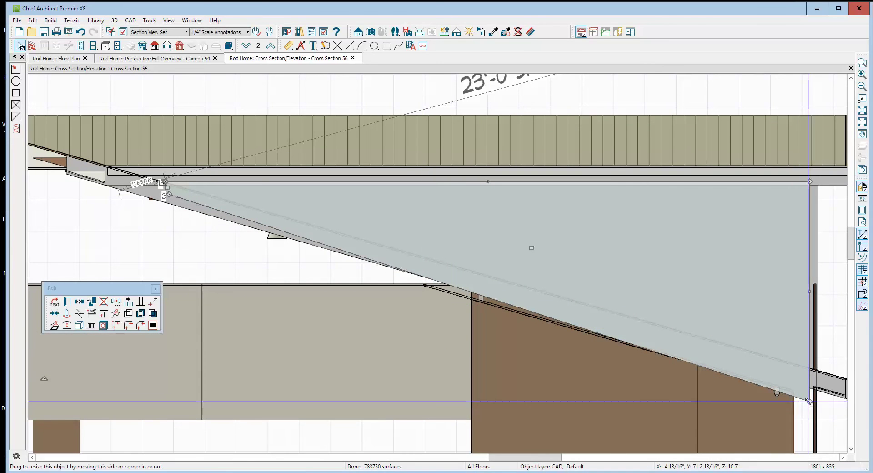
pyautogui.moveTo(810, 401); pyautogui.dragTo(808, 377)
# - Return to the floor plan and zoom it out
pyautogui.hotkey('ctrl', 'Tab')
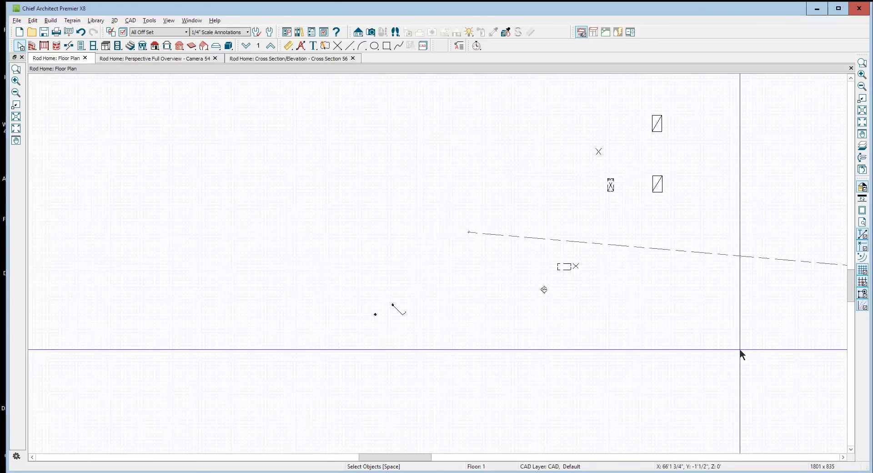
pyautogui.scroll(-5, 679, 135)
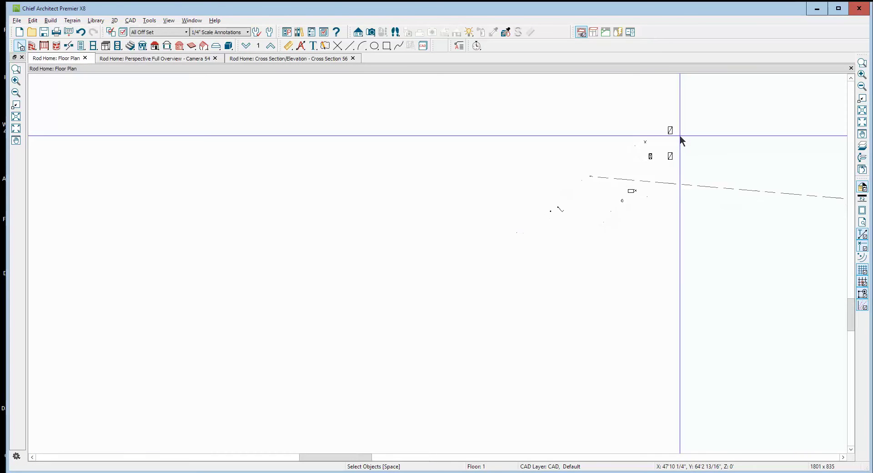
pyautogui.click(862, 86)
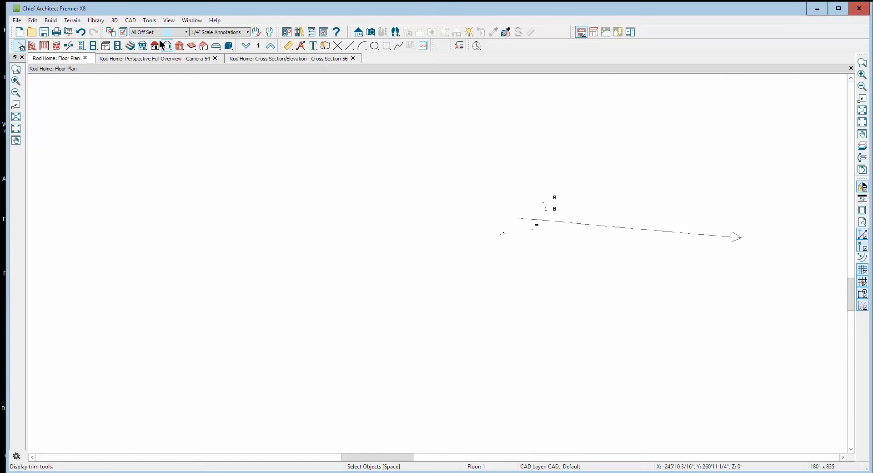
# - In the Camera 54 view, review the grey solid's line and line style settings without changes
pyautogui.hotkey('ctrl', 'Tab')
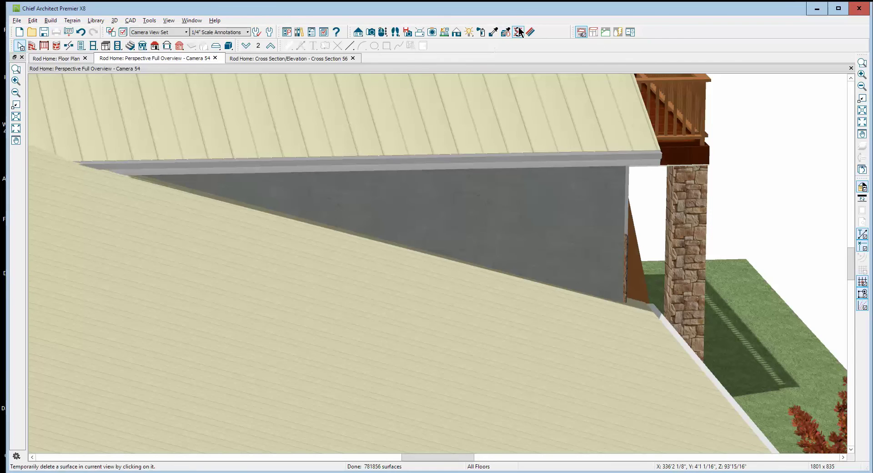
pyautogui.rightClick(536, 215)
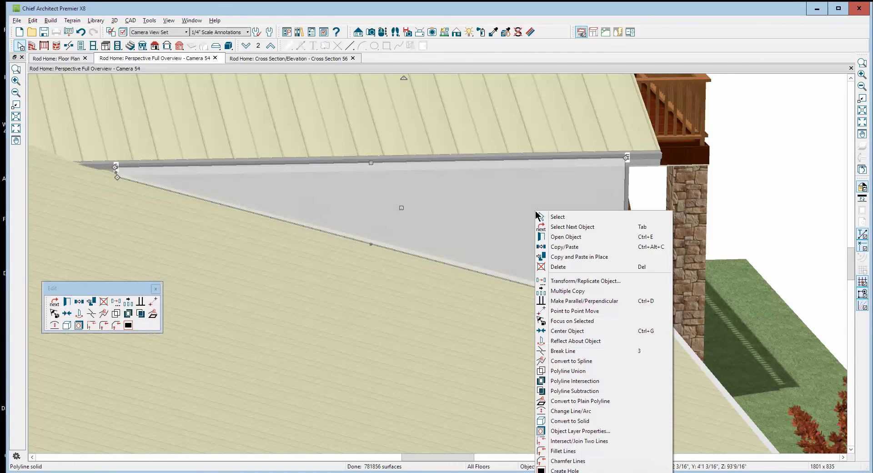
pyautogui.click(572, 240)
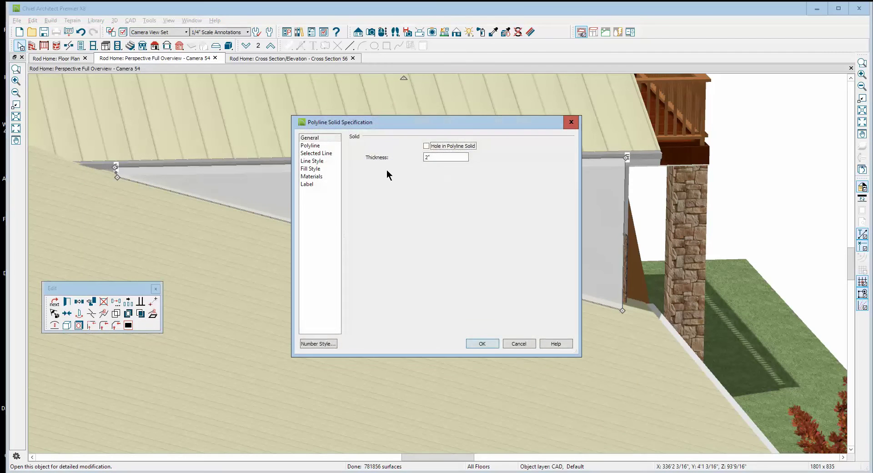
pyautogui.click(321, 154)
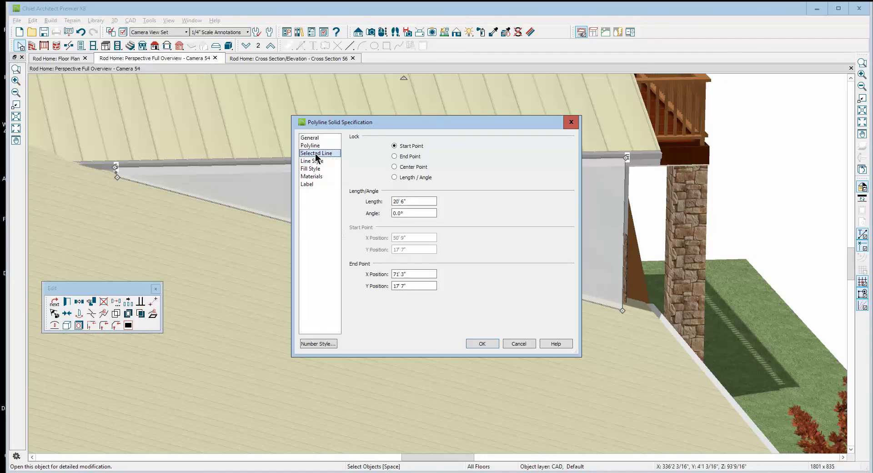
pyautogui.click(315, 163)
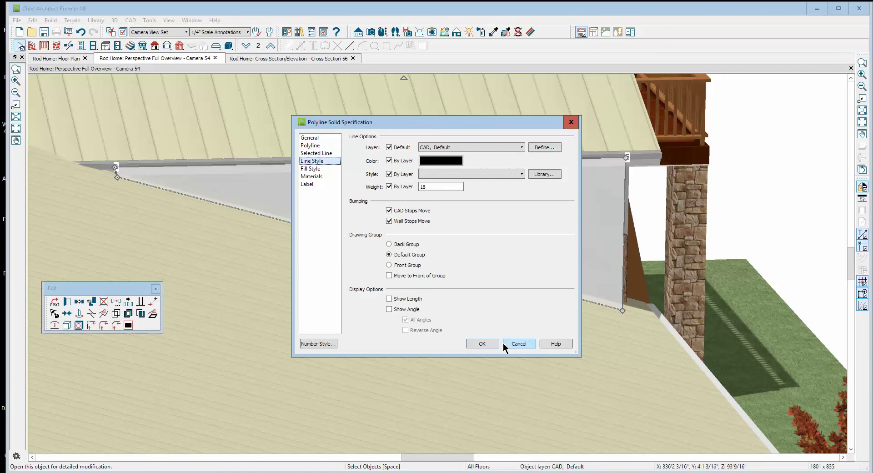
pyautogui.click(515, 343)
pyautogui.scroll(-2, 545, 286)
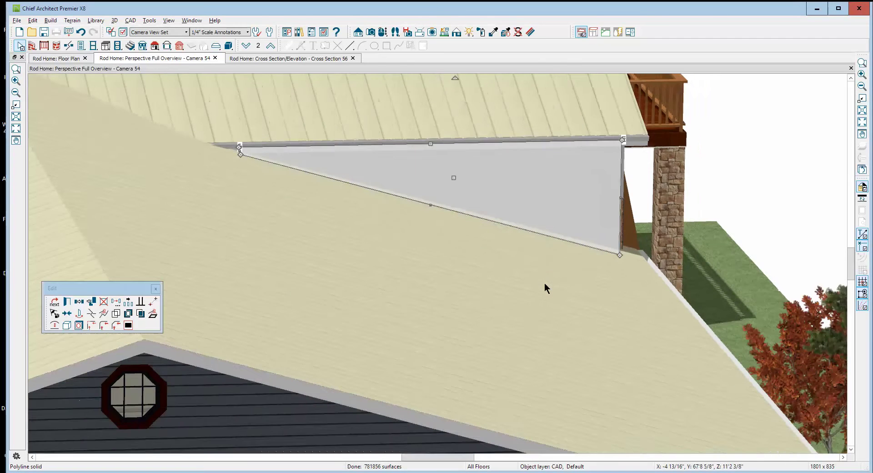
pyautogui.scroll(-3, 544, 282)
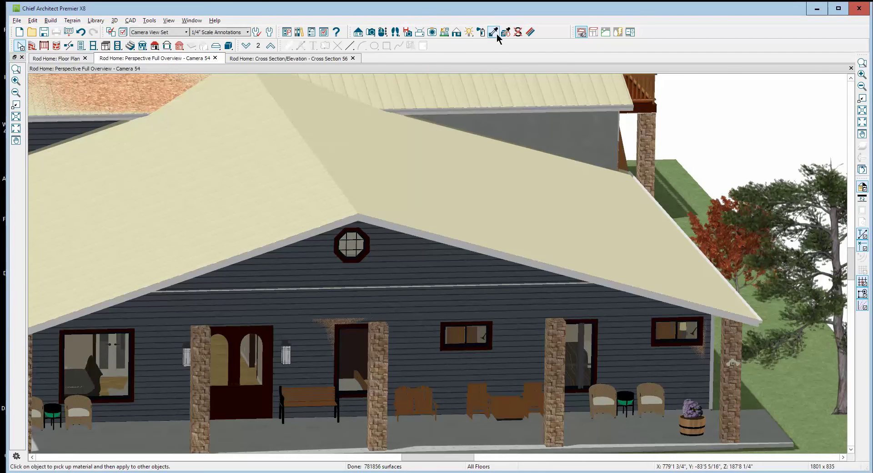
# - Copy Gray4 Siding from the house wall onto the grey polyline solid with the Material Eyedropper
pyautogui.click(495, 34)
pyautogui.click(445, 257)
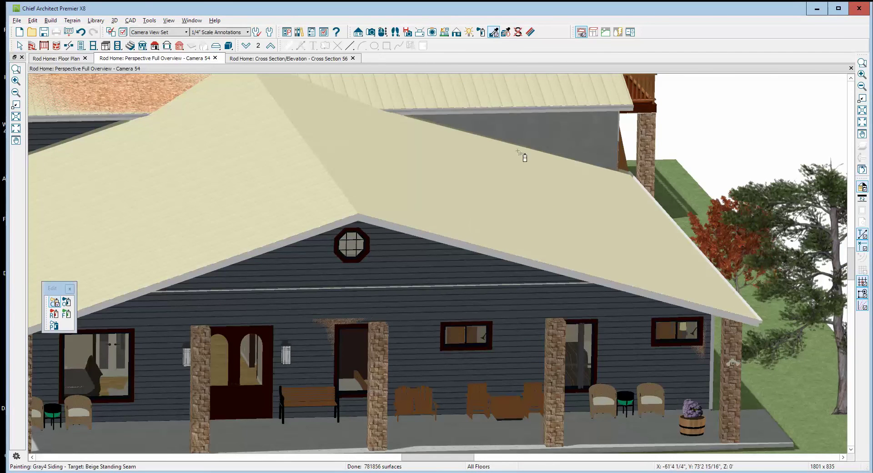
pyautogui.click(636, 275)
pyautogui.press('space')
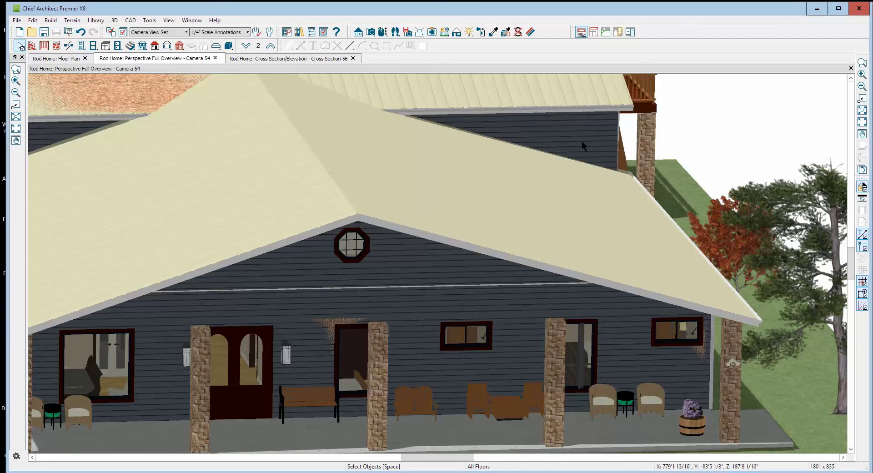
# - Zoom the Camera 54 view out to show the whole porch side and nearby trees
pyautogui.scroll(-5, 582, 141)
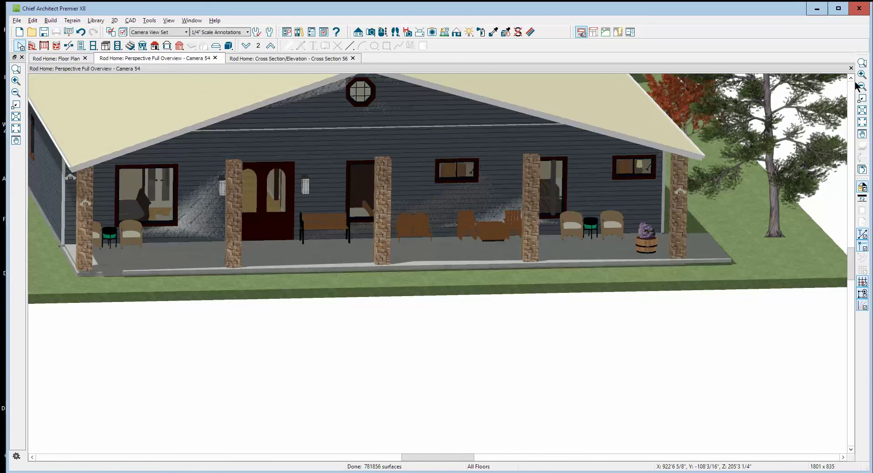
pyautogui.click(861, 87)
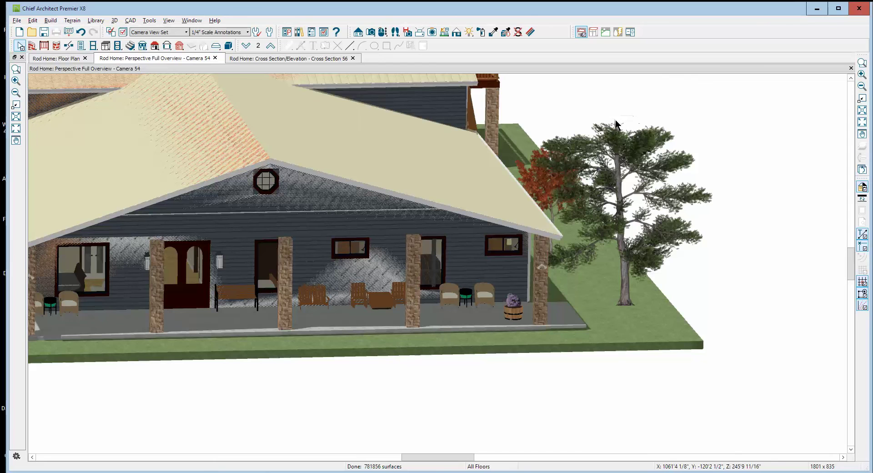